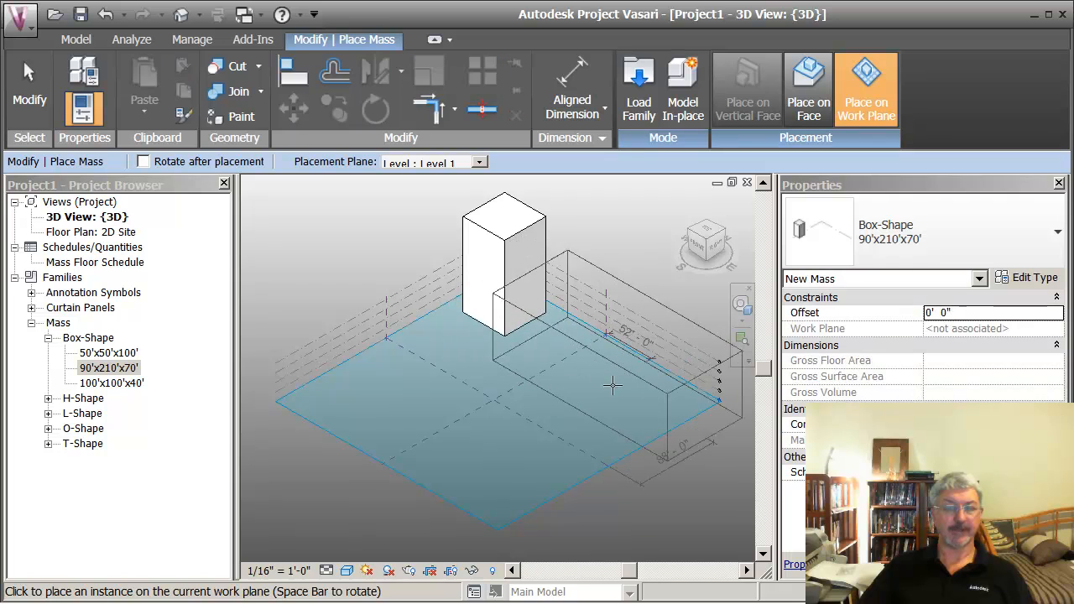
Step: Place a 90'x210'x70' box mass on Level 1 and a 50'x50'x100' box mass on its long vertical face
{"action": "left_click", "coordinate": [616, 388]}
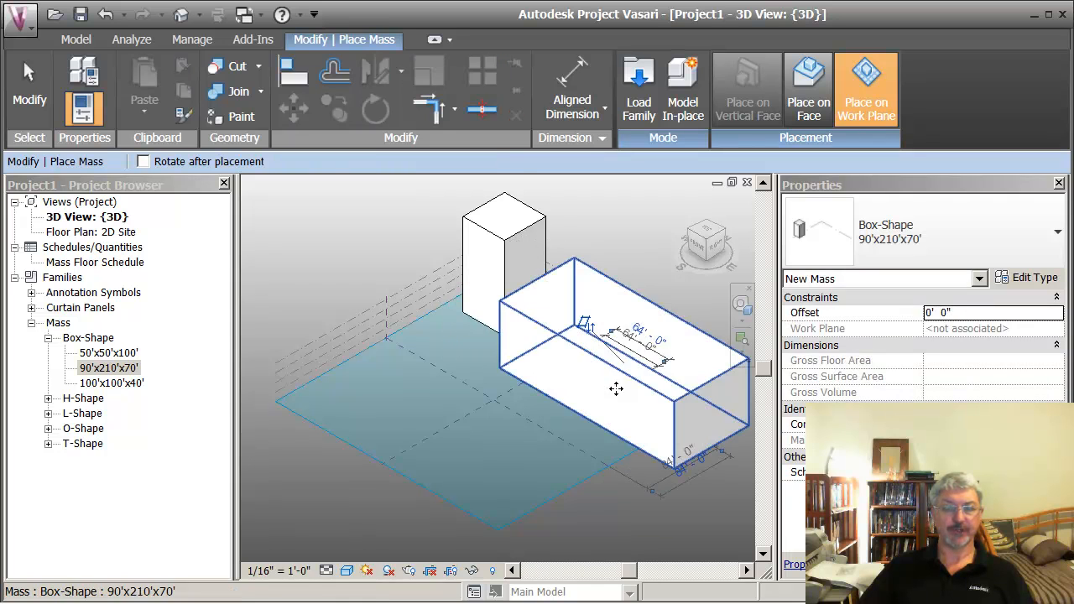
{"action": "left_click", "coordinate": [110, 353]}
{"action": "left_click_drag", "start_coordinate": [109, 353], "coordinate": [422, 373]}
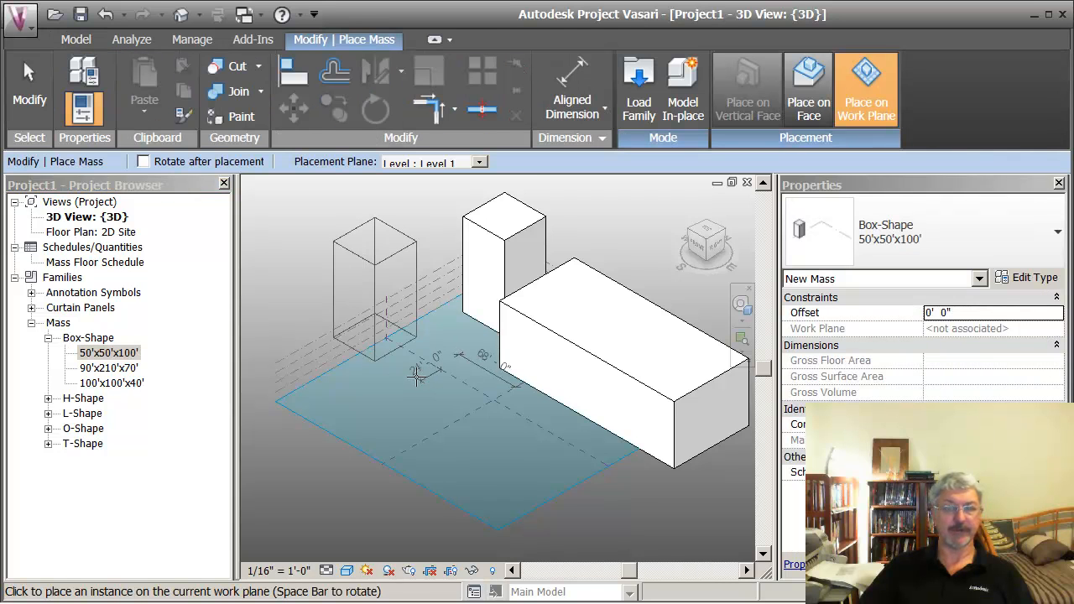
{"action": "left_click", "coordinate": [808, 88]}
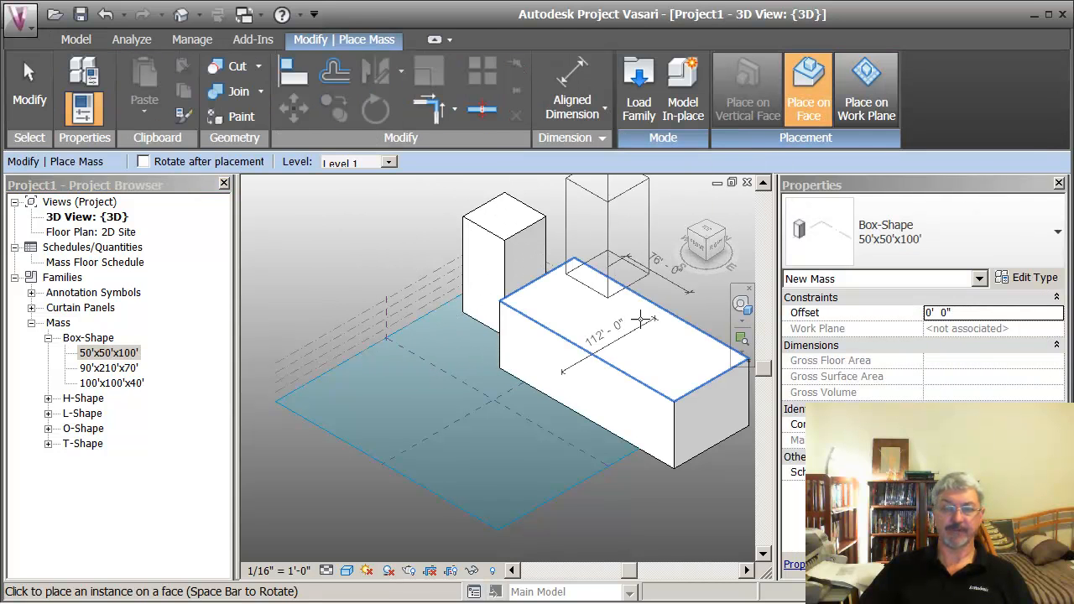
{"action": "left_click", "coordinate": [613, 412]}
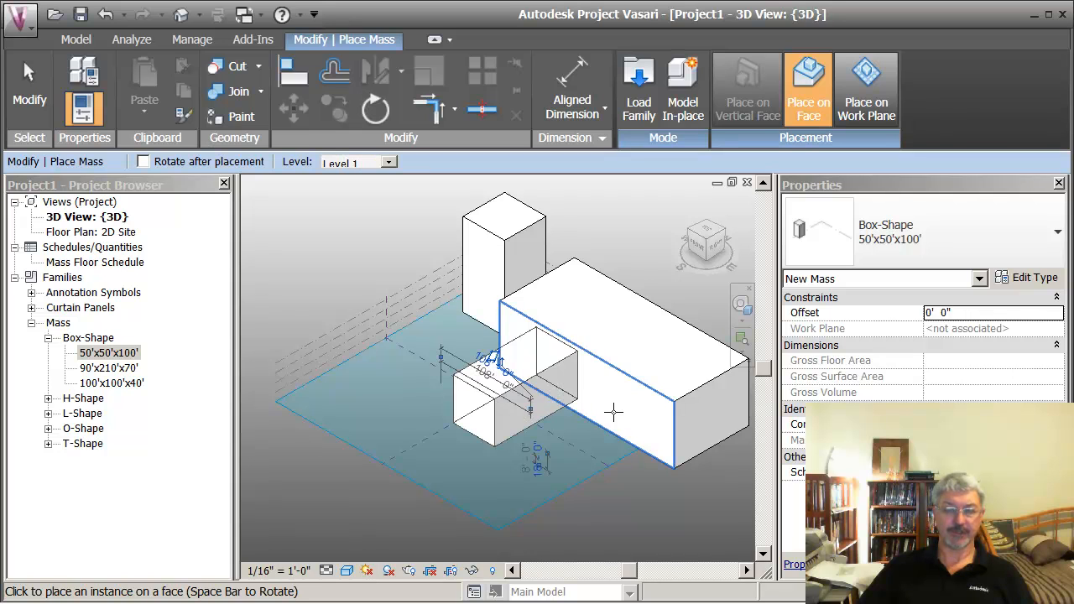
{"action": "key", "text": "Escape"}
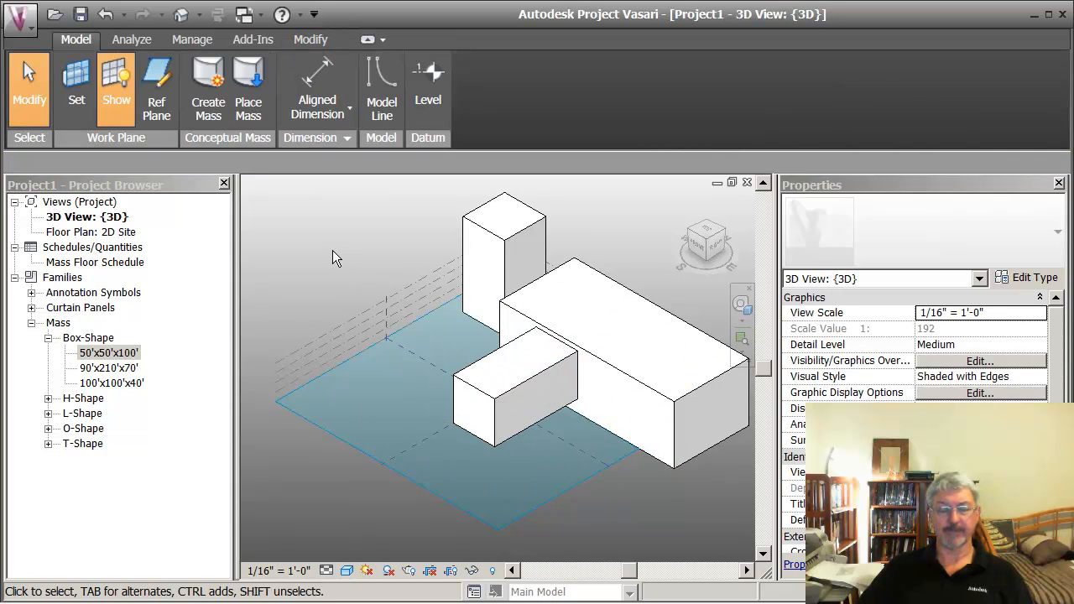
{"action": "middle_click_drag", "start_coordinate": [349, 248], "coordinate": [299, 247]}
{"action": "scroll", "coordinate": [305, 250], "scroll_direction": "up", "scroll_amount": 1}
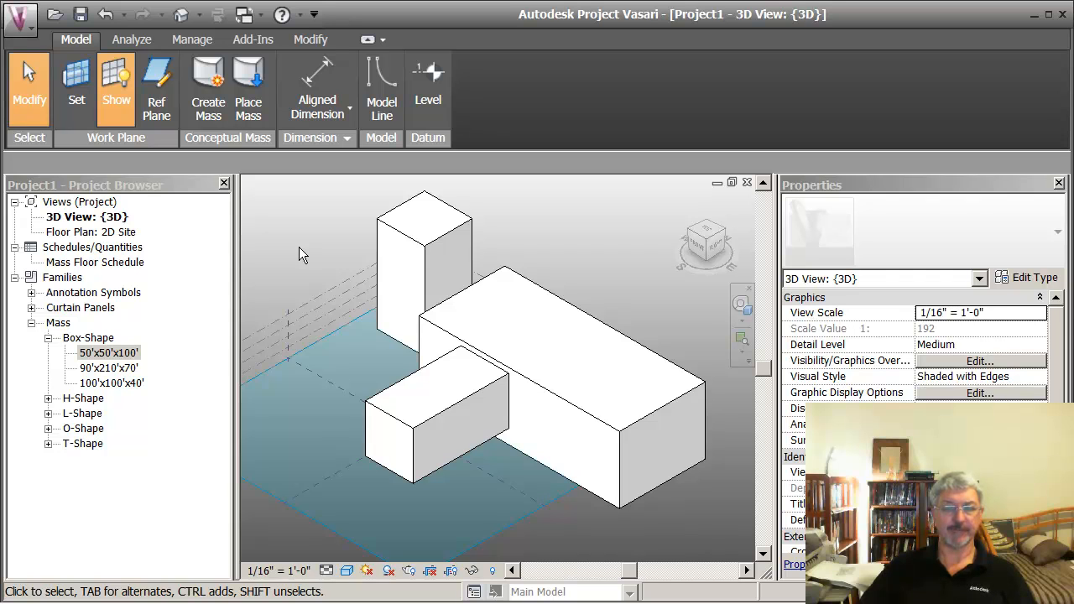
{"action": "left_click_drag", "start_coordinate": [324, 194], "coordinate": [721, 520]}
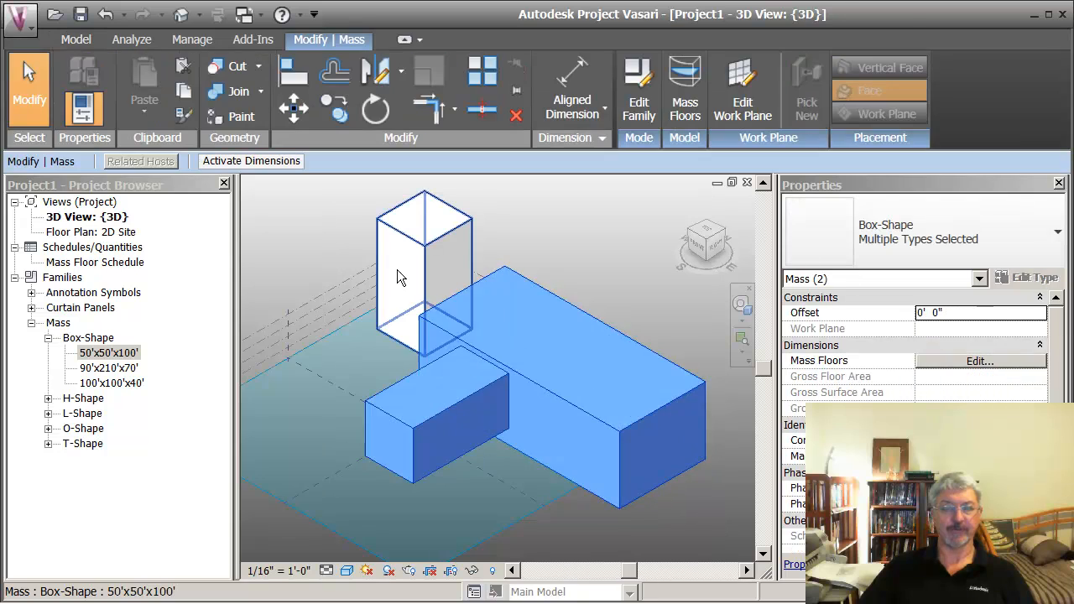
{"action": "left_click_drag", "start_coordinate": [318, 183], "coordinate": [722, 519]}
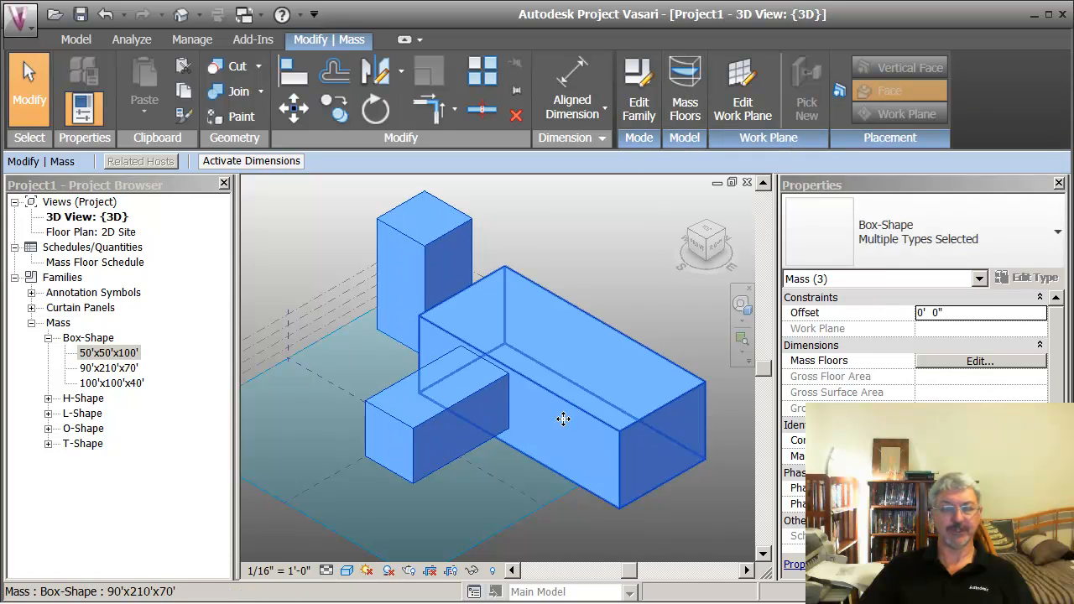
{"action": "left_click", "coordinate": [545, 233]}
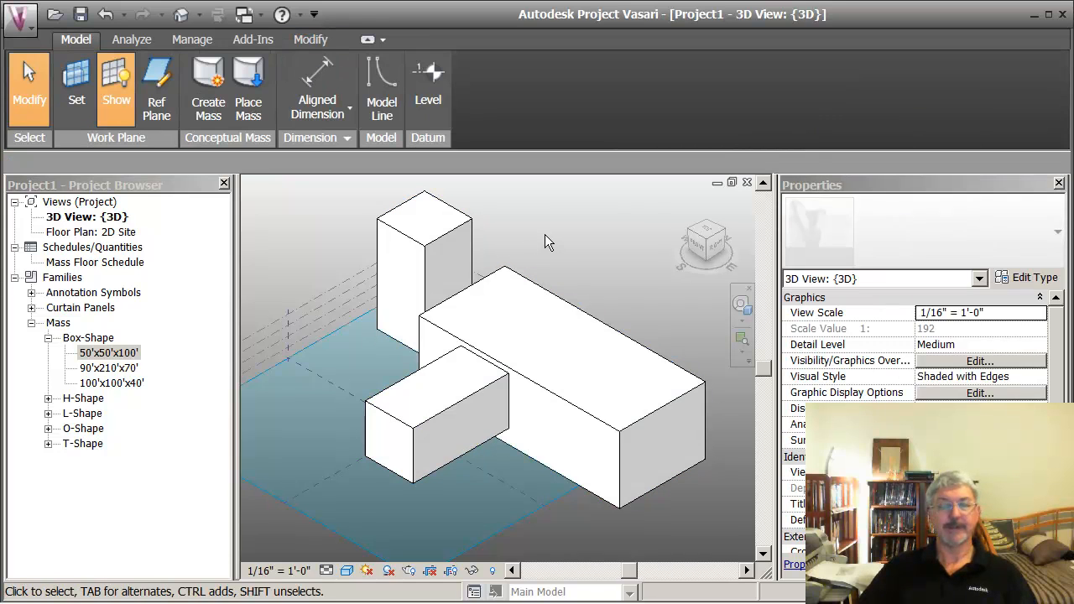
Step: Delete the three box masses from the 3D view one by one
{"action": "left_click", "coordinate": [452, 226]}
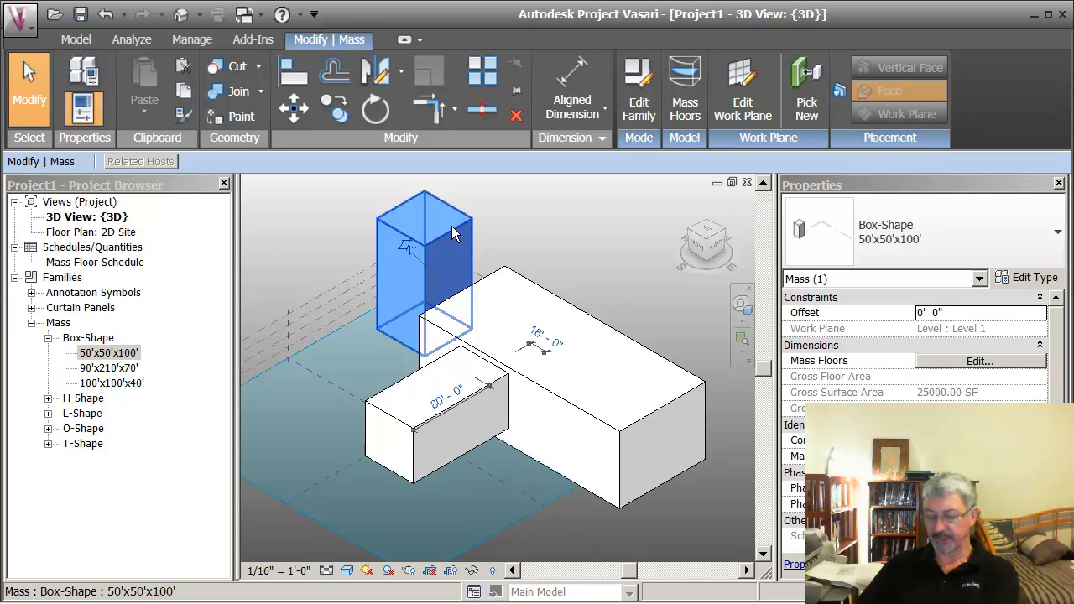
{"action": "key", "text": "Delete"}
{"action": "left_click", "coordinate": [503, 287]}
{"action": "key", "text": "Delete"}
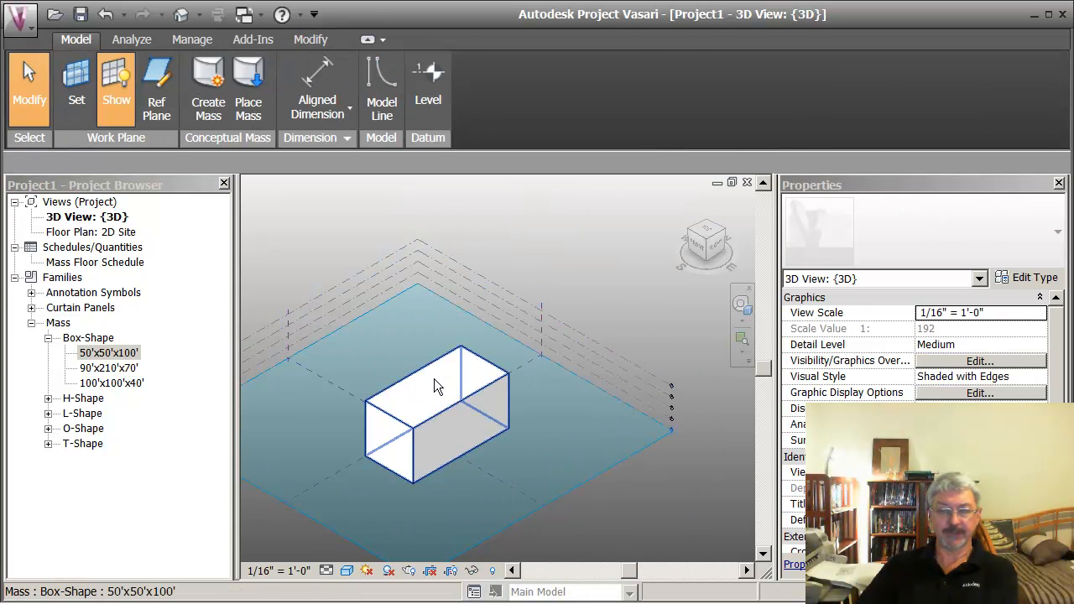
{"action": "left_click", "coordinate": [429, 391]}
{"action": "key", "text": "Delete"}
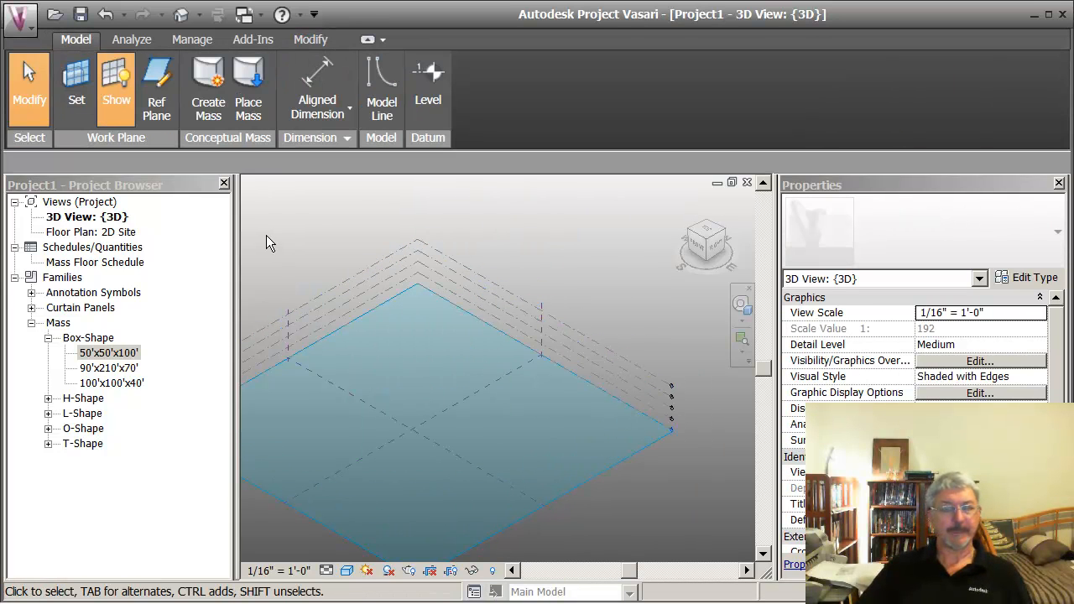
Step: Start loading families and browse to the Vasari Mass Families folder inside Class Files of VASARI IPD Training
{"action": "middle_click_drag", "start_coordinate": [266, 235], "coordinate": [325, 229]}
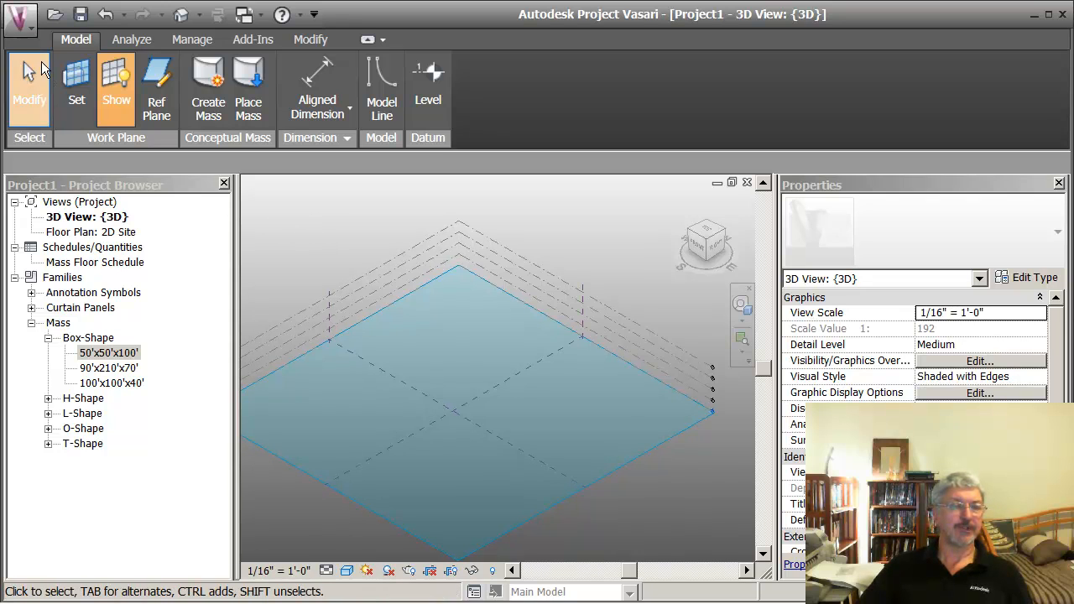
{"action": "left_click", "coordinate": [28, 27]}
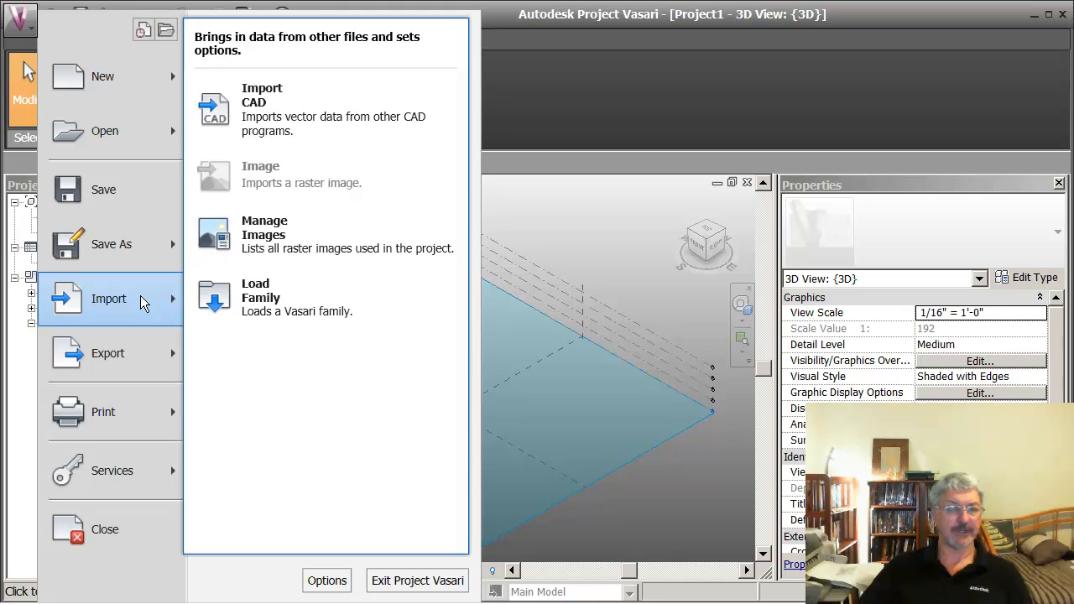
{"action": "key", "text": "Escape"}
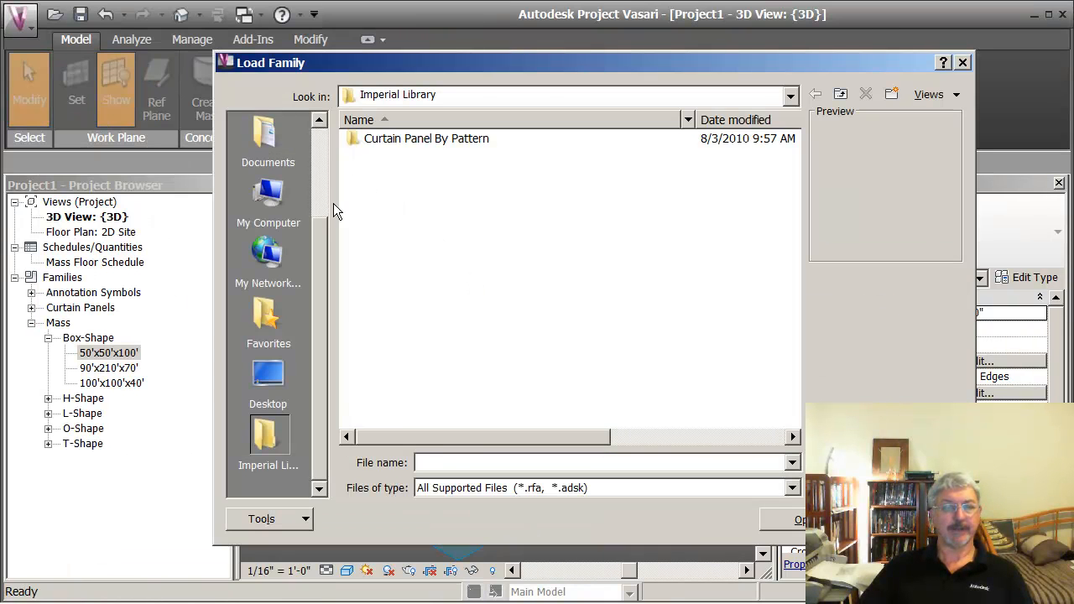
{"action": "left_click_drag", "start_coordinate": [319, 235], "coordinate": [315, 142]}
{"action": "left_click", "coordinate": [269, 139]}
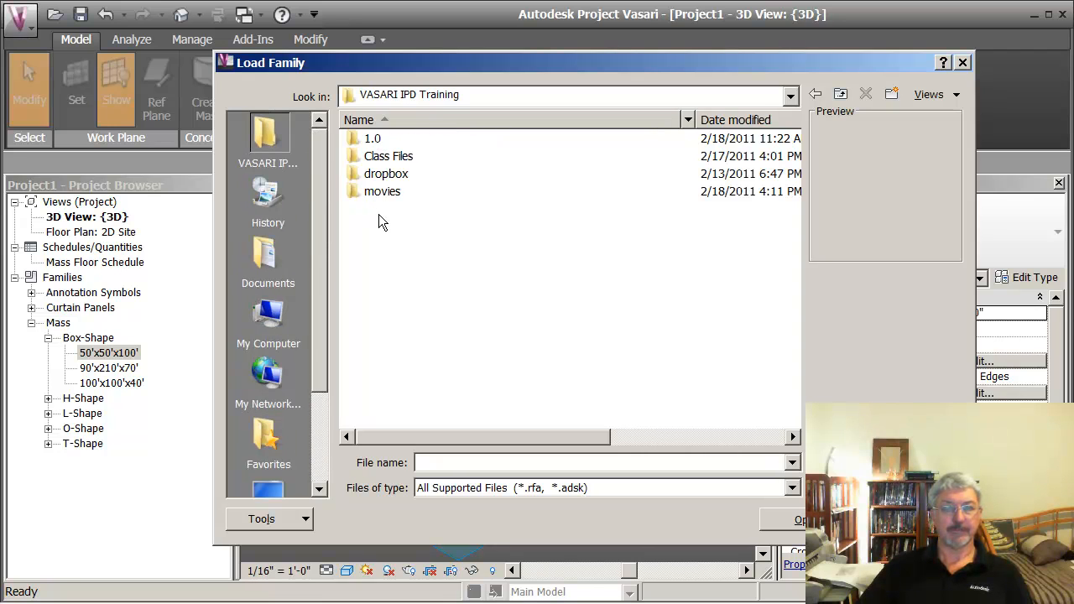
{"action": "double_click", "coordinate": [362, 157]}
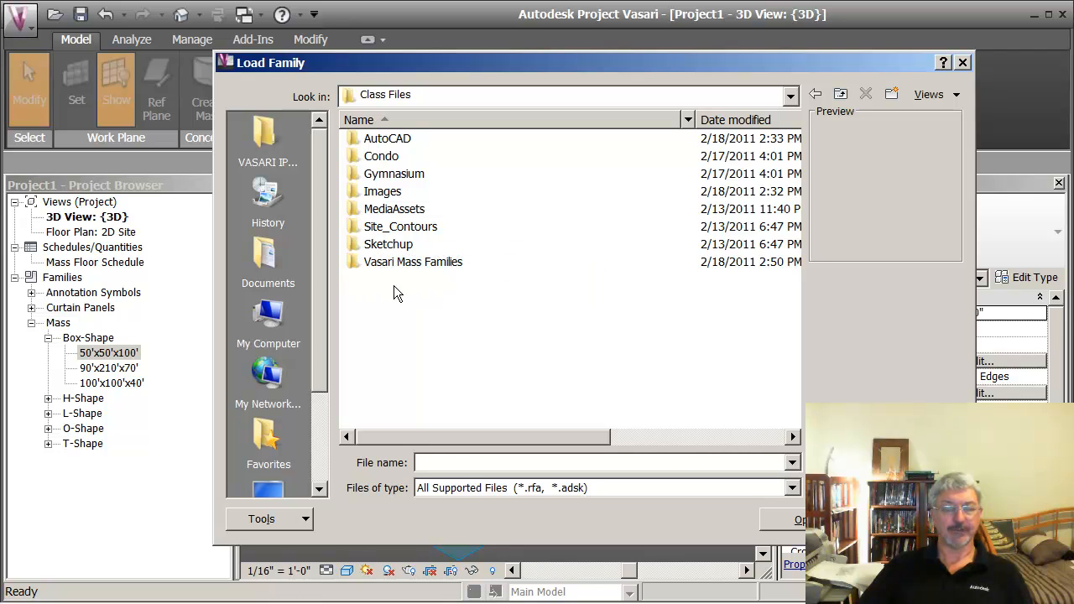
{"action": "double_click", "coordinate": [354, 261]}
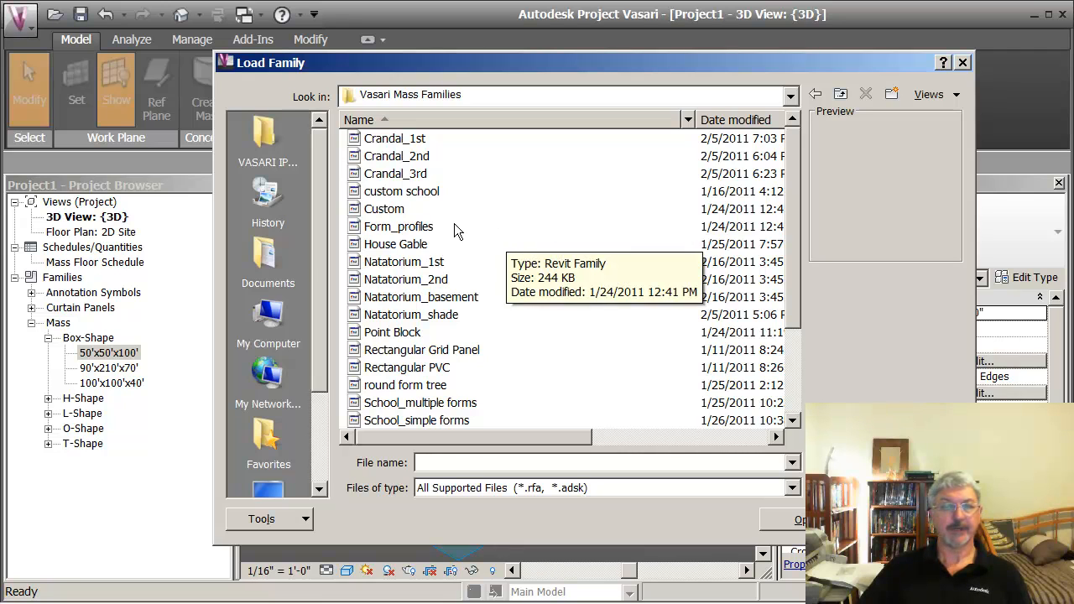
Step: Load the custom school, House Gable, tree conical, tree umbrella, Solar Rack PV Panel and Tower Tapered families together
{"action": "left_click", "coordinate": [379, 195]}
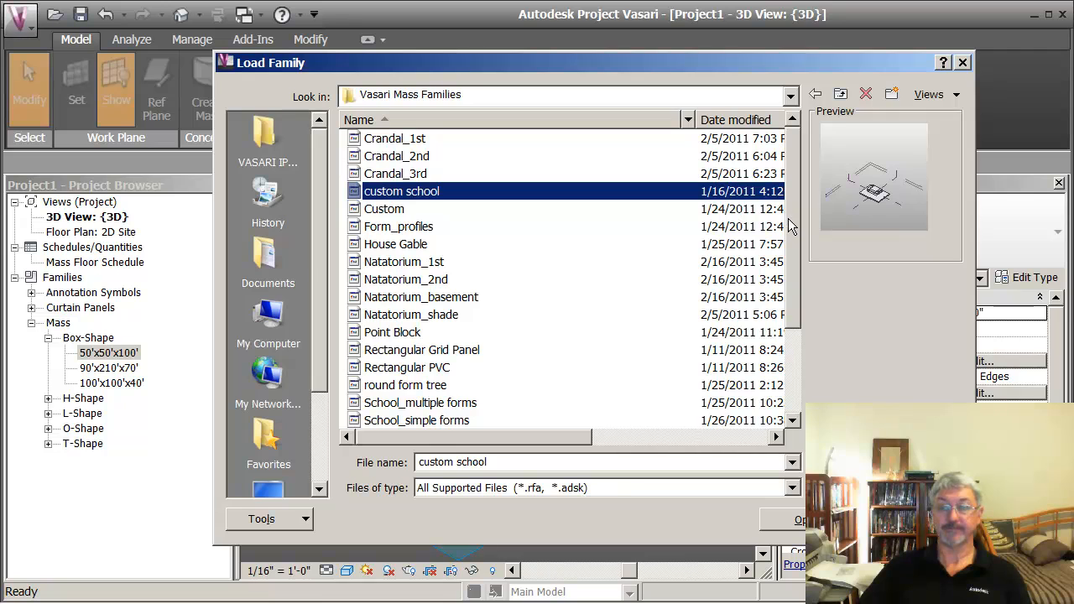
{"action": "scroll", "coordinate": [789, 223], "scroll_direction": "down", "scroll_amount": 1}
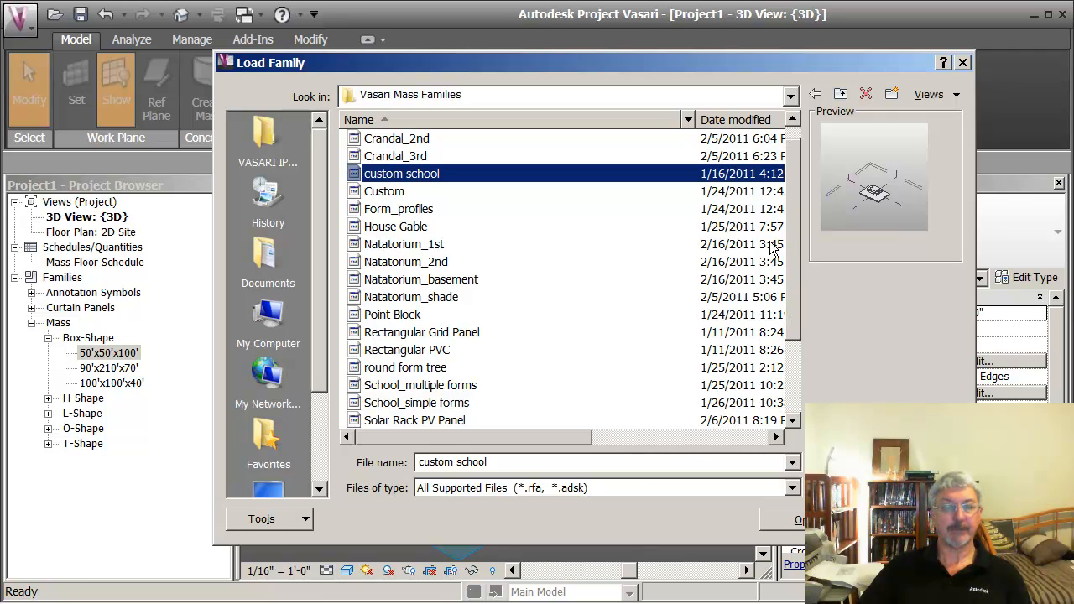
{"action": "left_click", "coordinate": [409, 233], "text": "ctrl"}
{"action": "left_click_drag", "start_coordinate": [790, 264], "coordinate": [795, 302]}
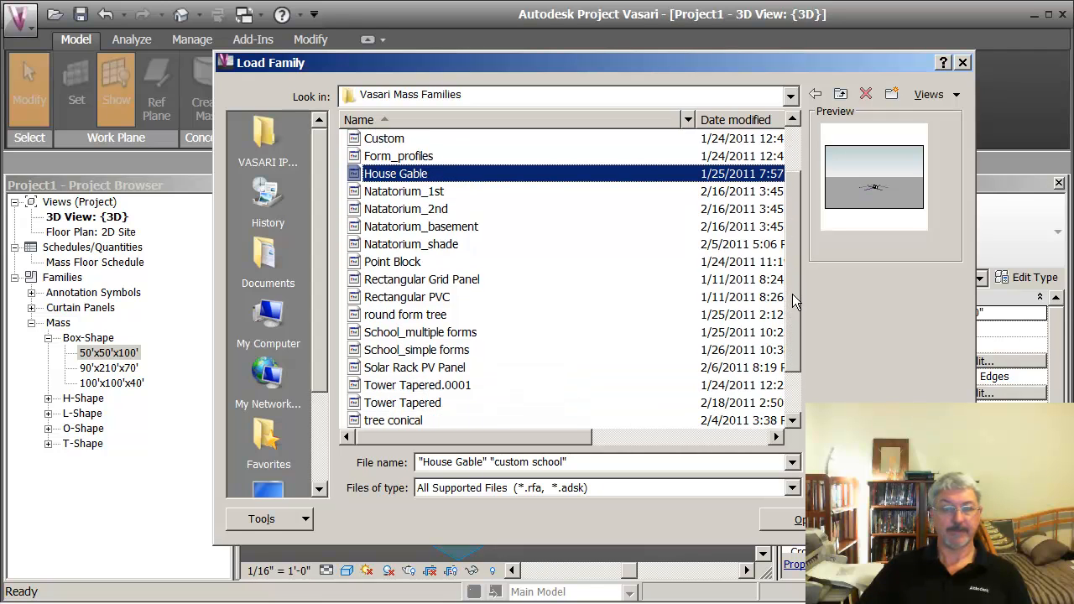
{"action": "scroll", "coordinate": [794, 304], "scroll_direction": "down", "scroll_amount": 1}
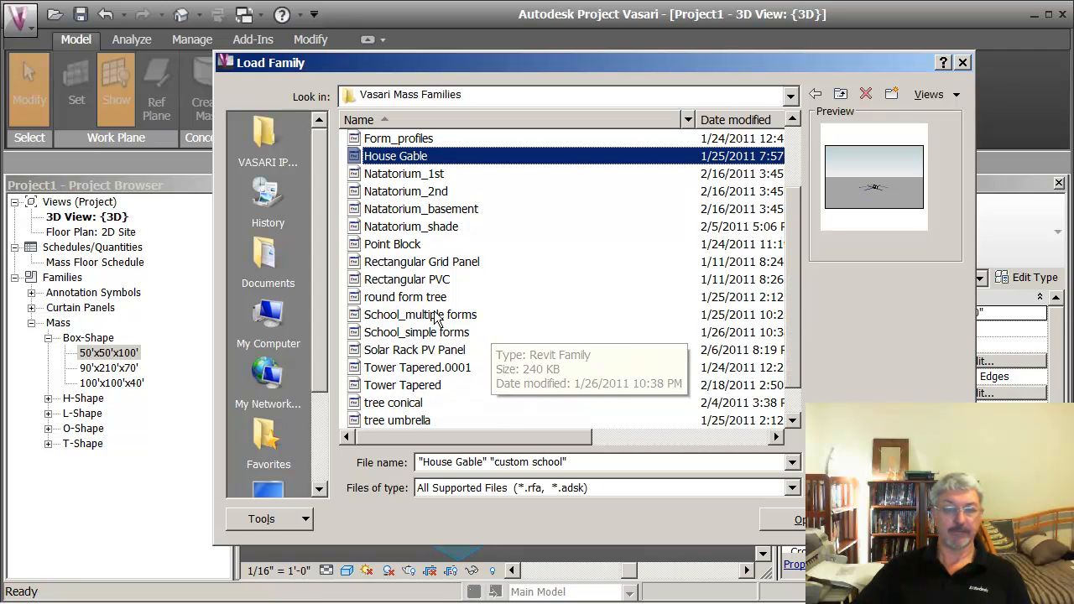
{"action": "left_click_drag", "start_coordinate": [792, 305], "coordinate": [795, 334]}
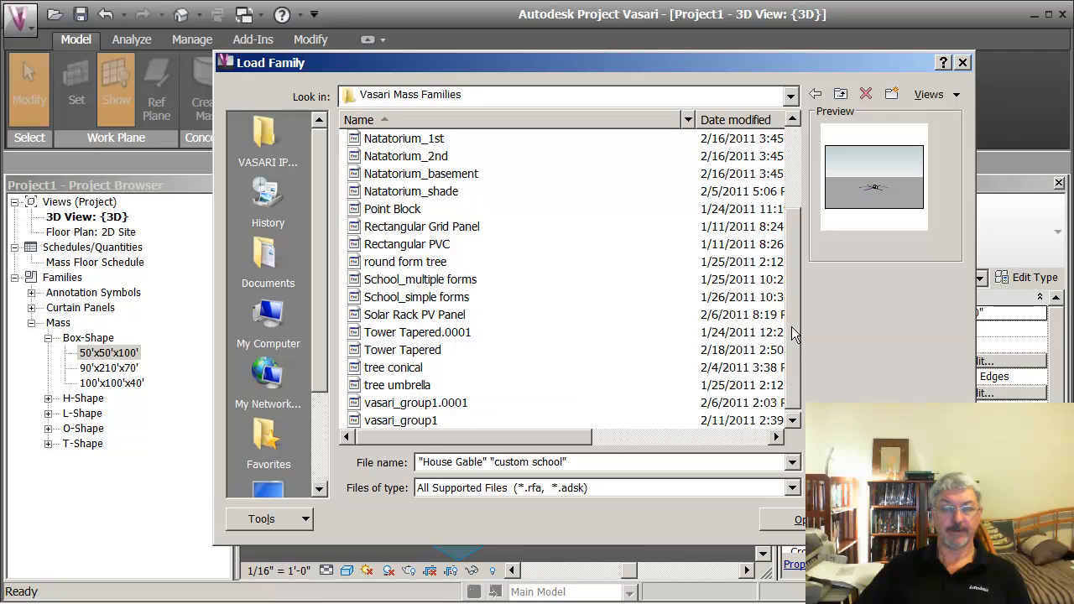
{"action": "left_click", "coordinate": [417, 369], "text": "ctrl"}
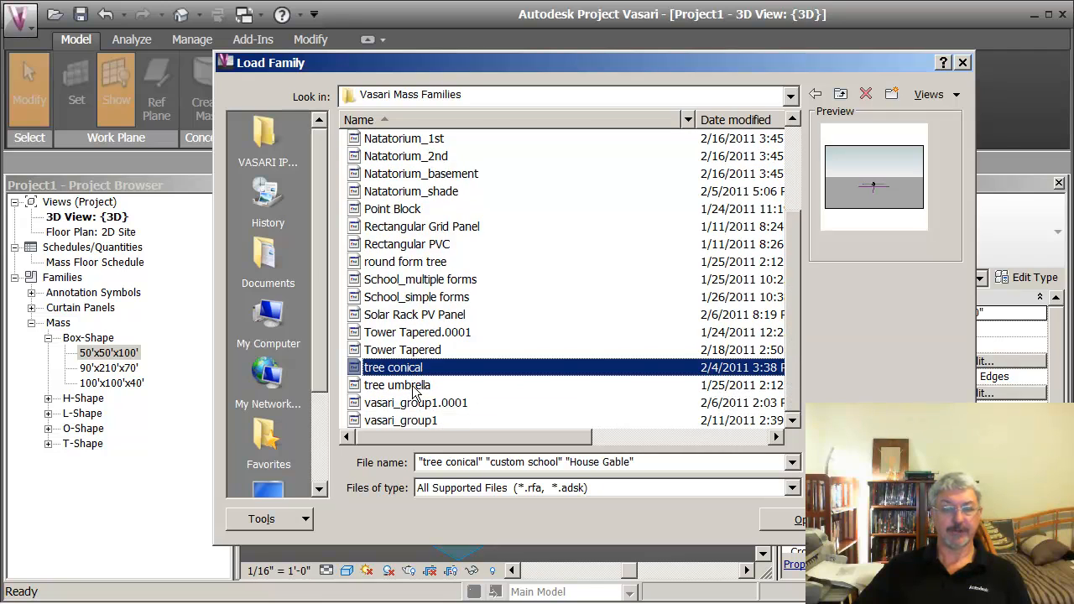
{"action": "left_click", "coordinate": [412, 386], "text": "ctrl"}
{"action": "left_click", "coordinate": [437, 316], "text": "ctrl"}
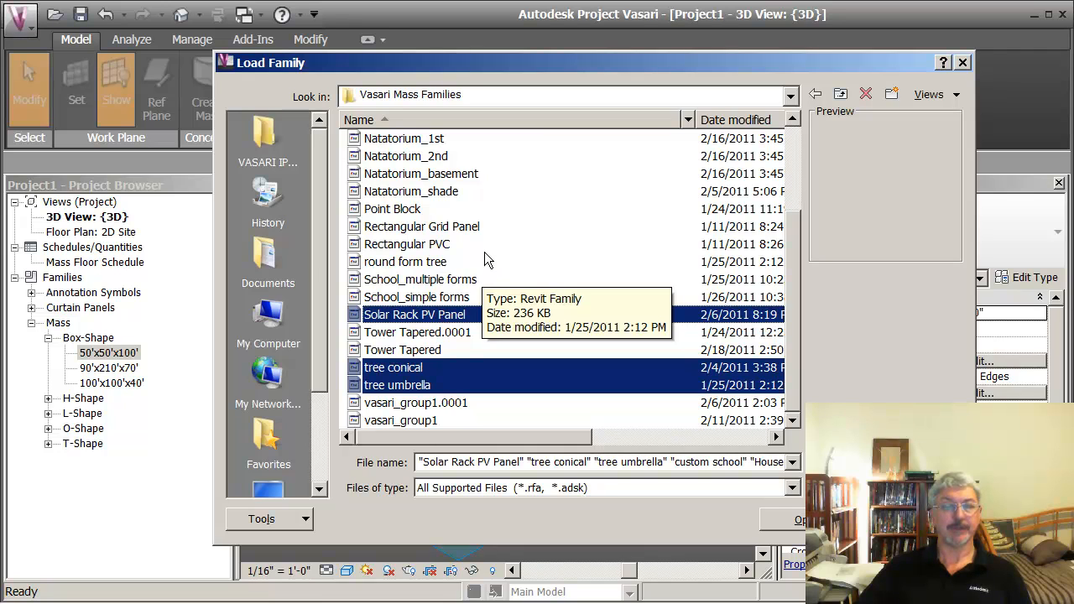
{"action": "left_click", "coordinate": [422, 350], "text": "ctrl"}
{"action": "left_click", "coordinate": [791, 517]}
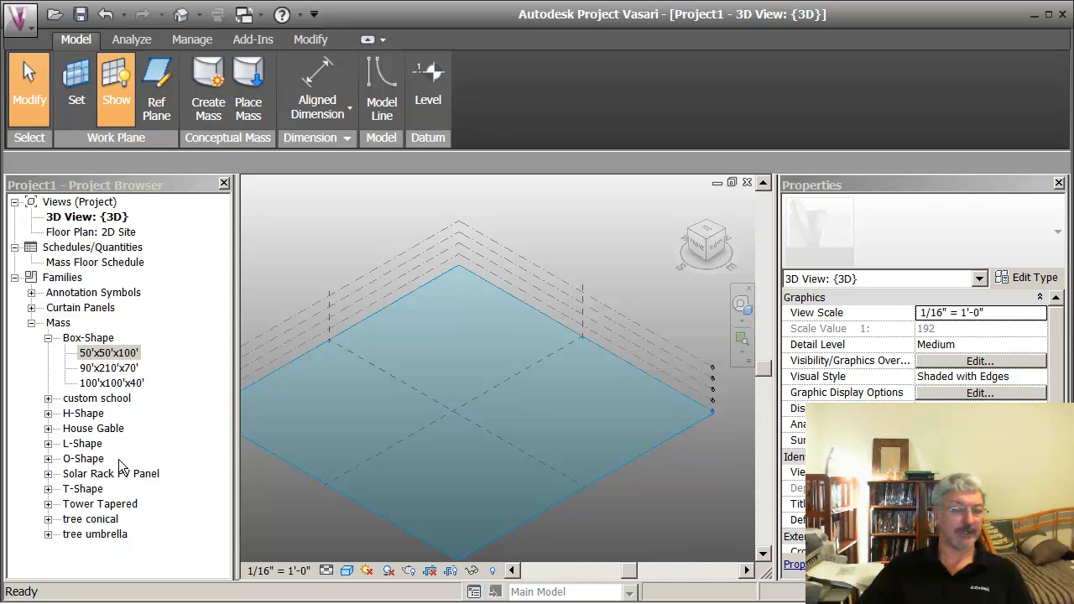
Step: Place three Tower Tapered masses in a row on the Level 1 work plane
{"action": "left_click", "coordinate": [48, 504]}
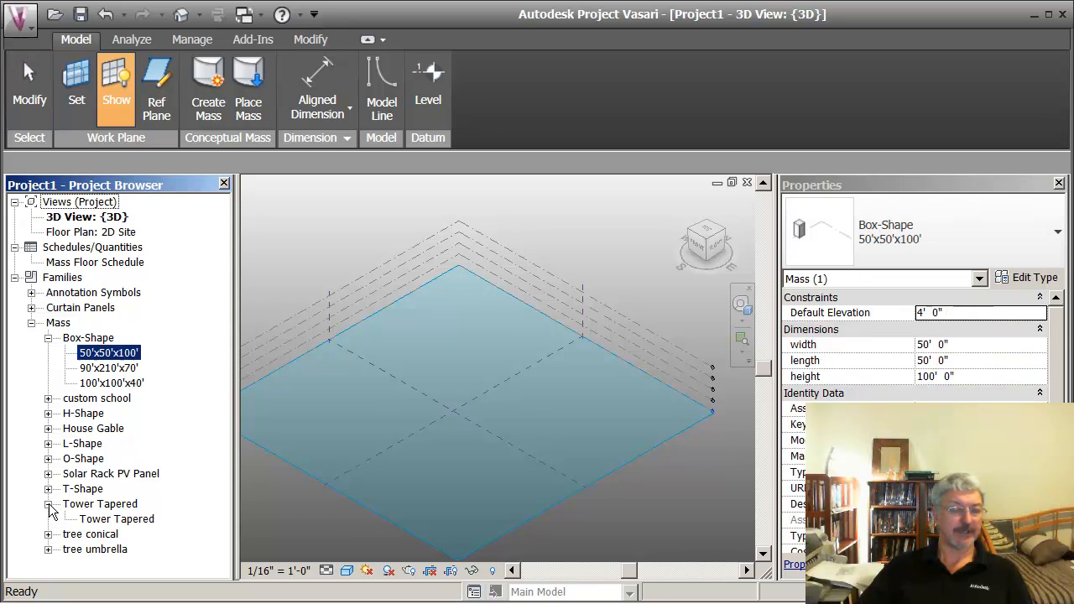
{"action": "left_click", "coordinate": [98, 520]}
{"action": "left_click_drag", "start_coordinate": [118, 519], "coordinate": [444, 339]}
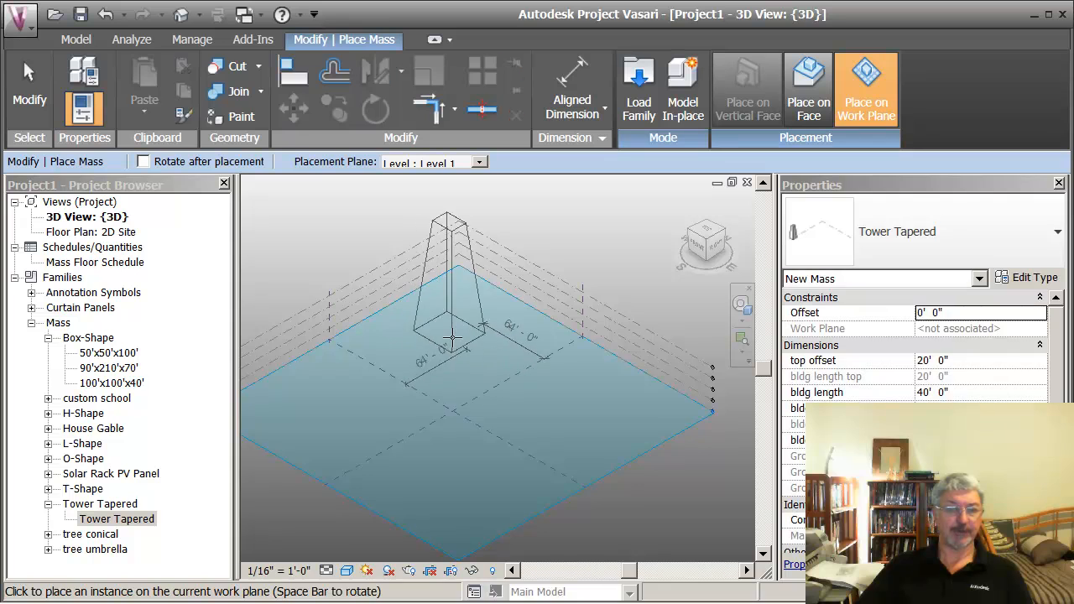
{"action": "left_click", "coordinate": [456, 339]}
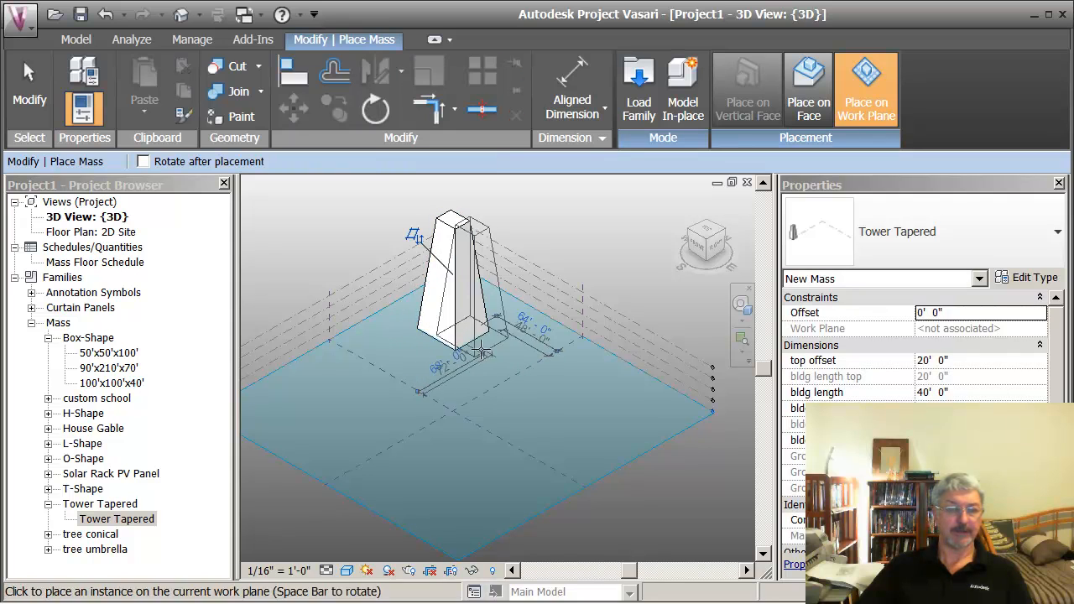
{"action": "left_click", "coordinate": [533, 363]}
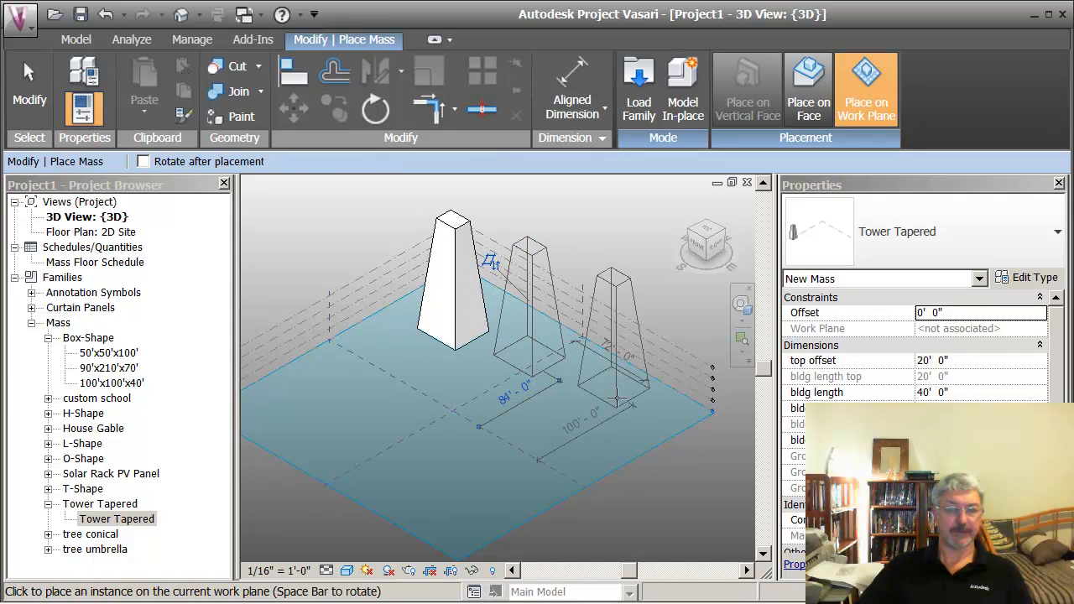
{"action": "left_click", "coordinate": [562, 415]}
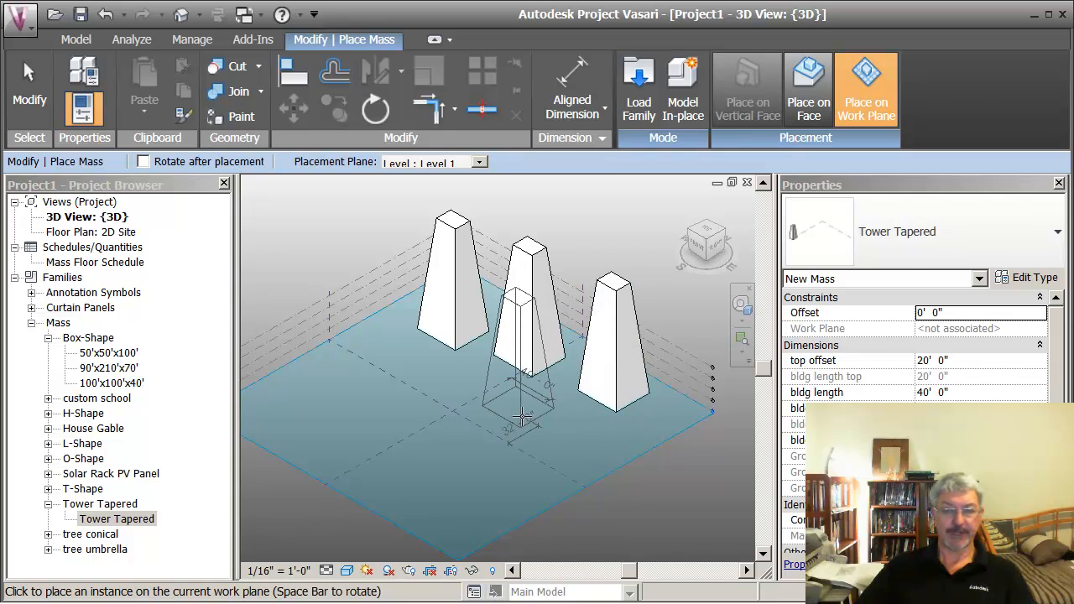
{"action": "key", "text": "Escape"}
{"action": "key", "text": "Escape"}
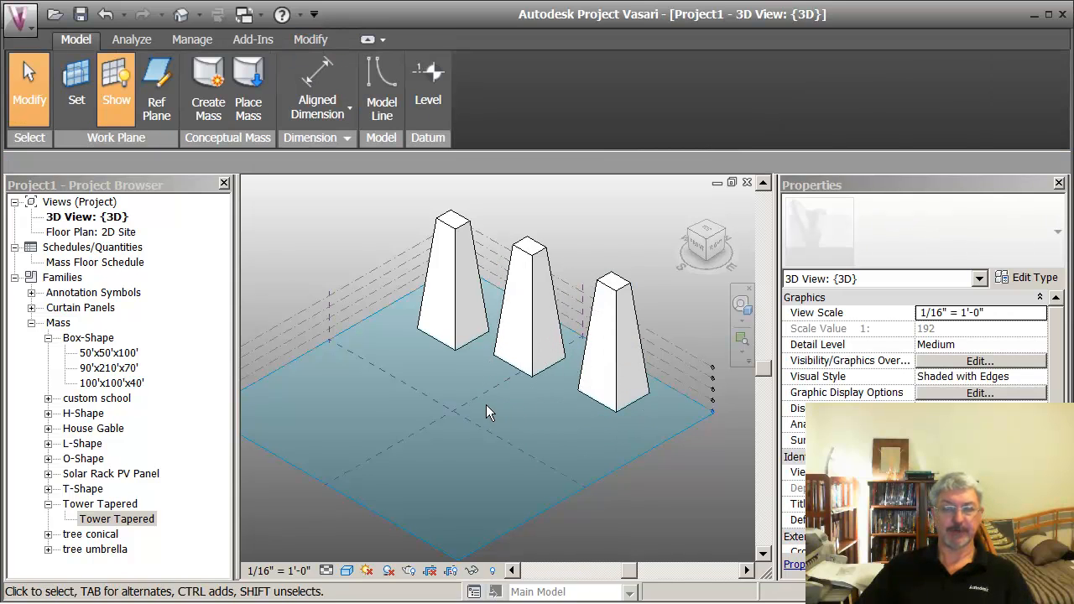
Step: Set the rearmost tapered tower's top offset to 5' and its building length to 50'
{"action": "left_click", "coordinate": [453, 223]}
{"action": "left_click", "coordinate": [453, 229]}
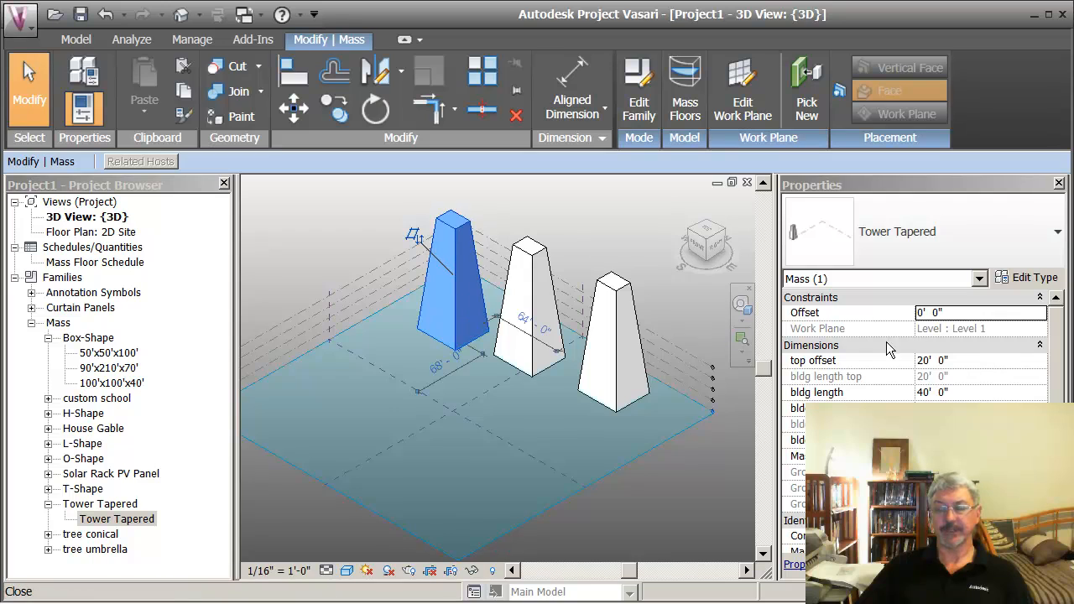
{"action": "left_click", "coordinate": [959, 361]}
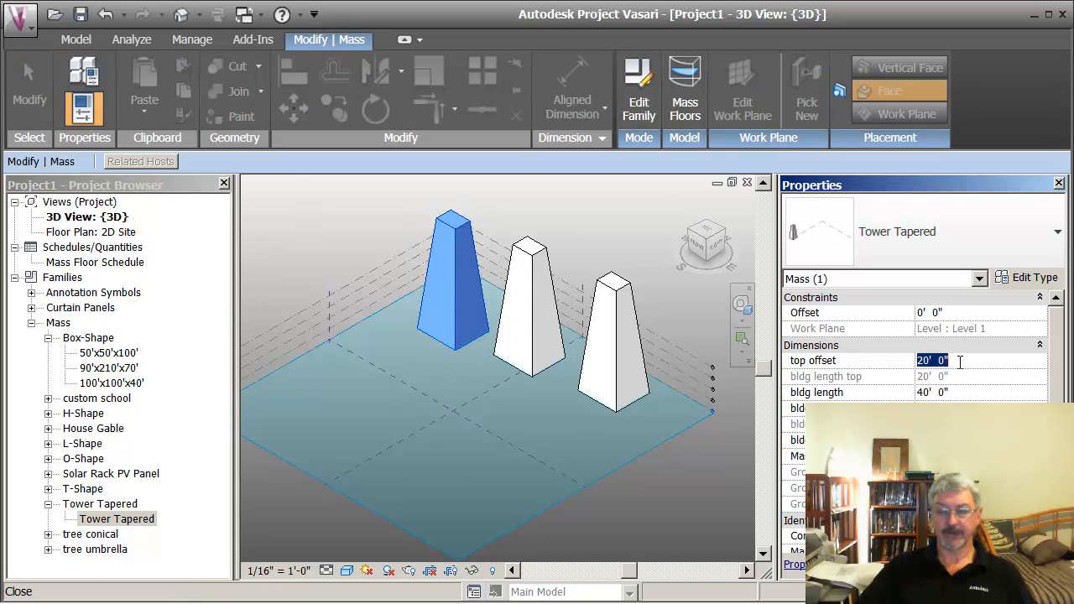
{"action": "type", "text": "5"}
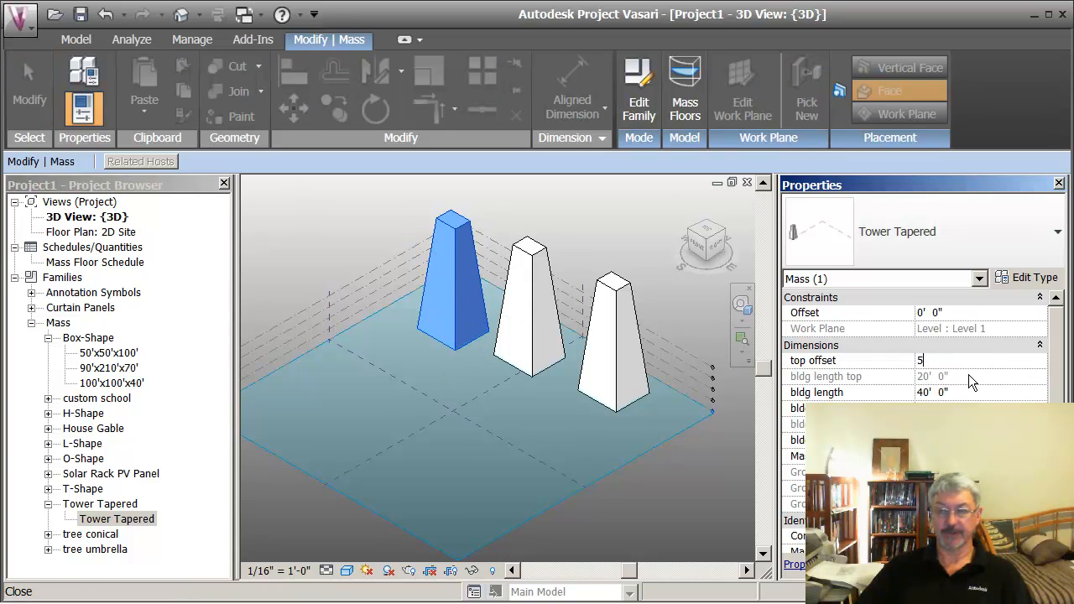
{"action": "key", "text": "Return"}
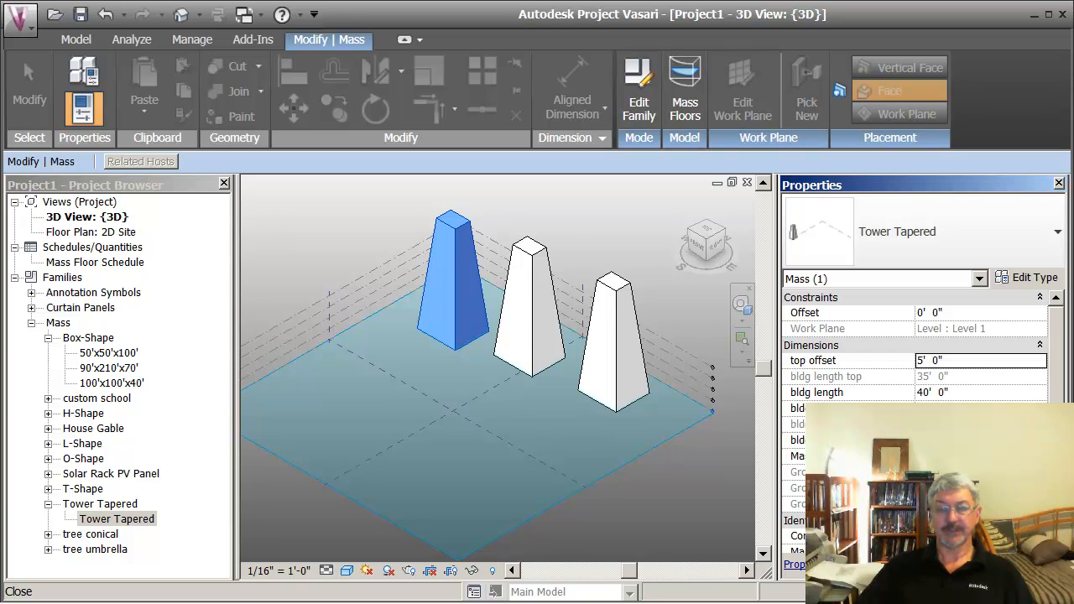
{"action": "left_click", "coordinate": [962, 392]}
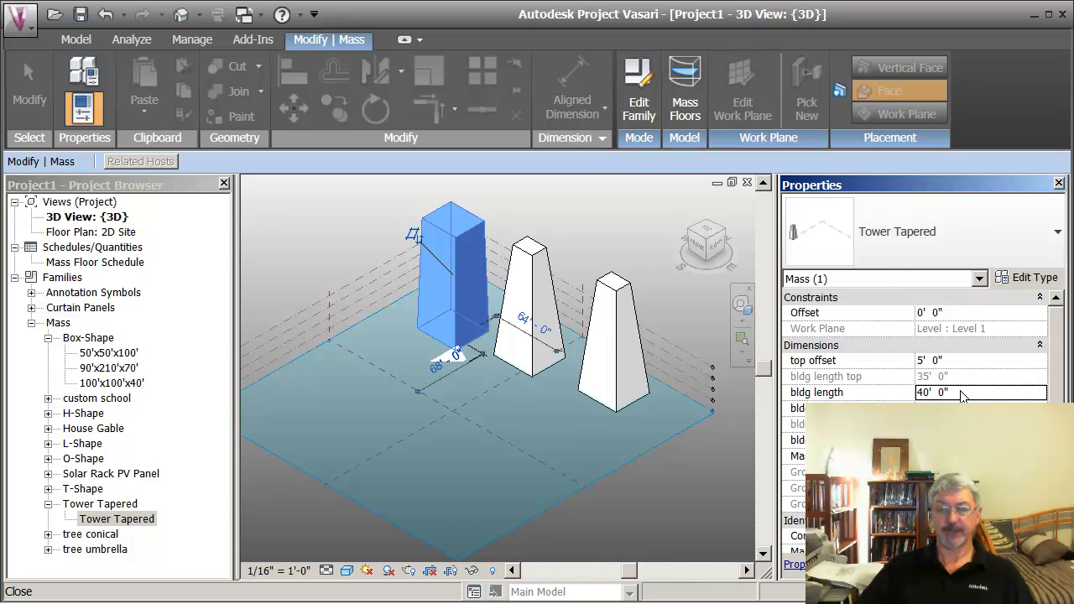
{"action": "type", "text": "50"}
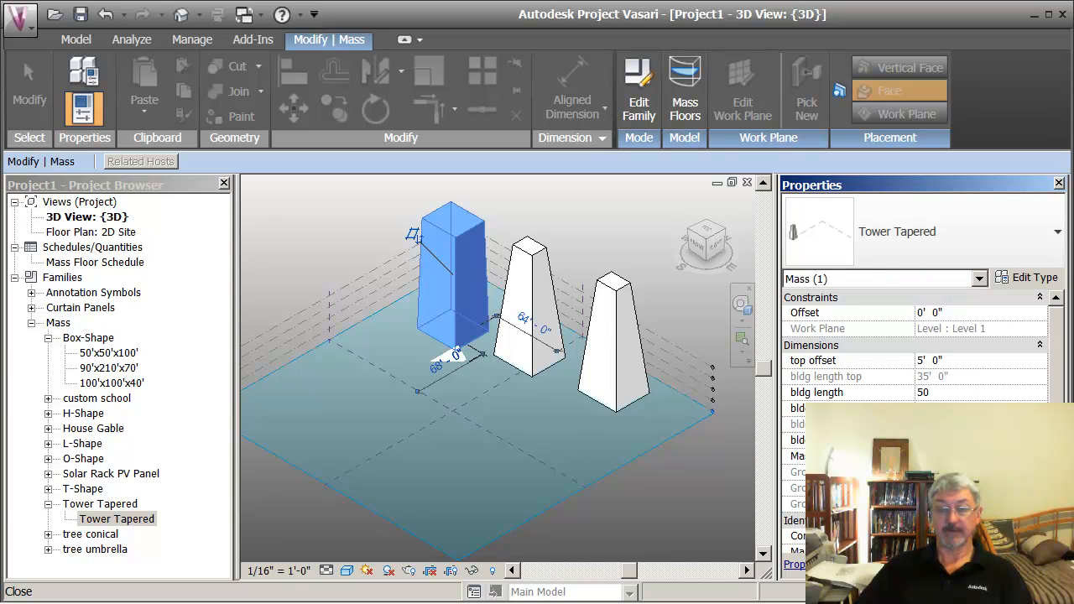
{"action": "key", "text": "Return"}
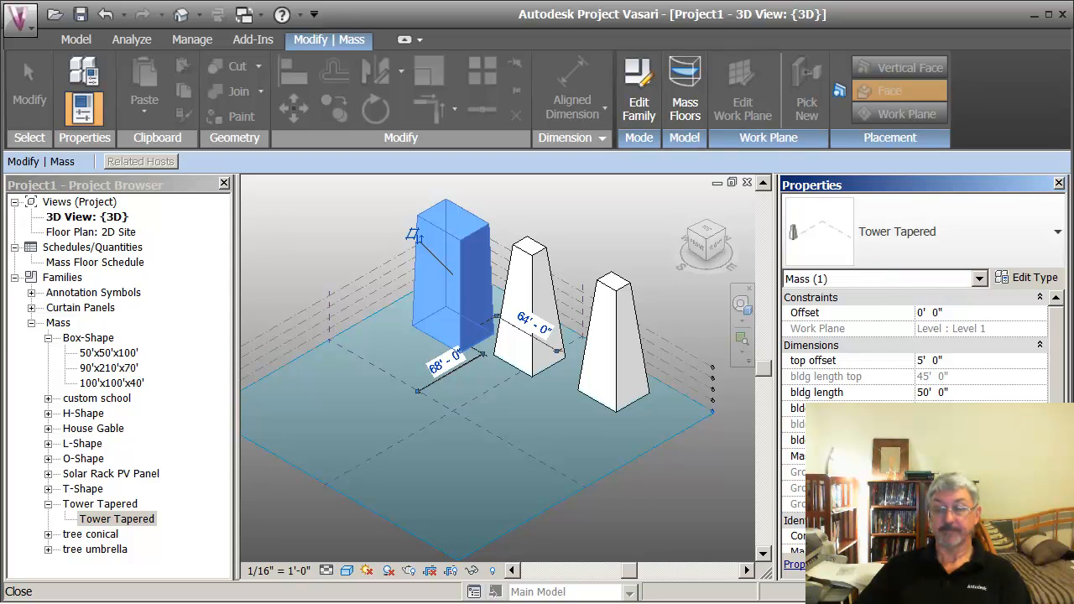
{"action": "left_click", "coordinate": [632, 241]}
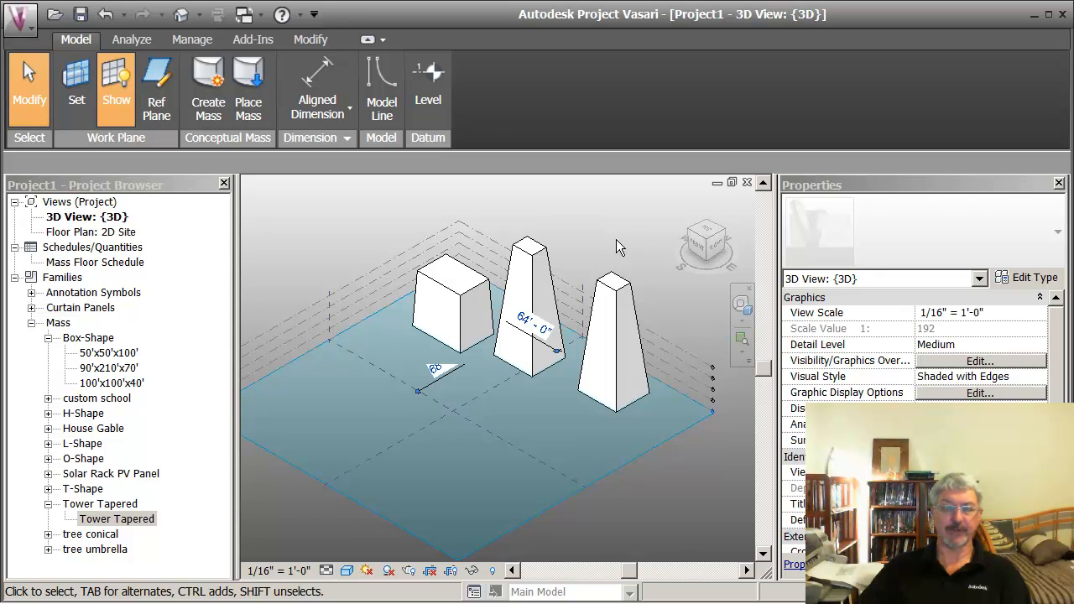
Step: Increase the building width of the tapered tower at the front end of the row
{"action": "scroll", "coordinate": [616, 239], "scroll_direction": "up", "scroll_amount": 3}
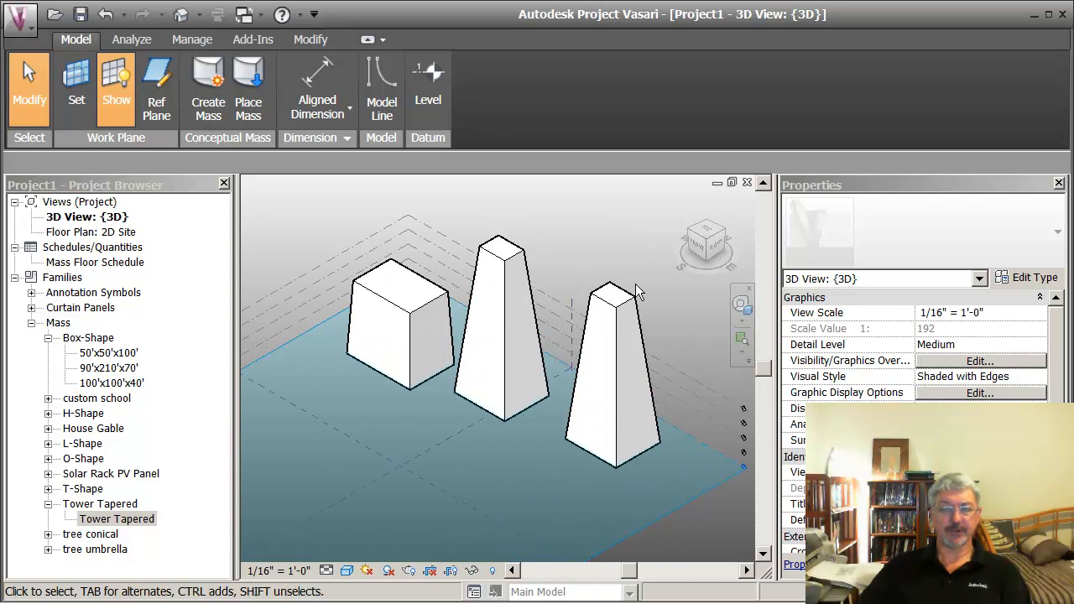
{"action": "left_click", "coordinate": [618, 299]}
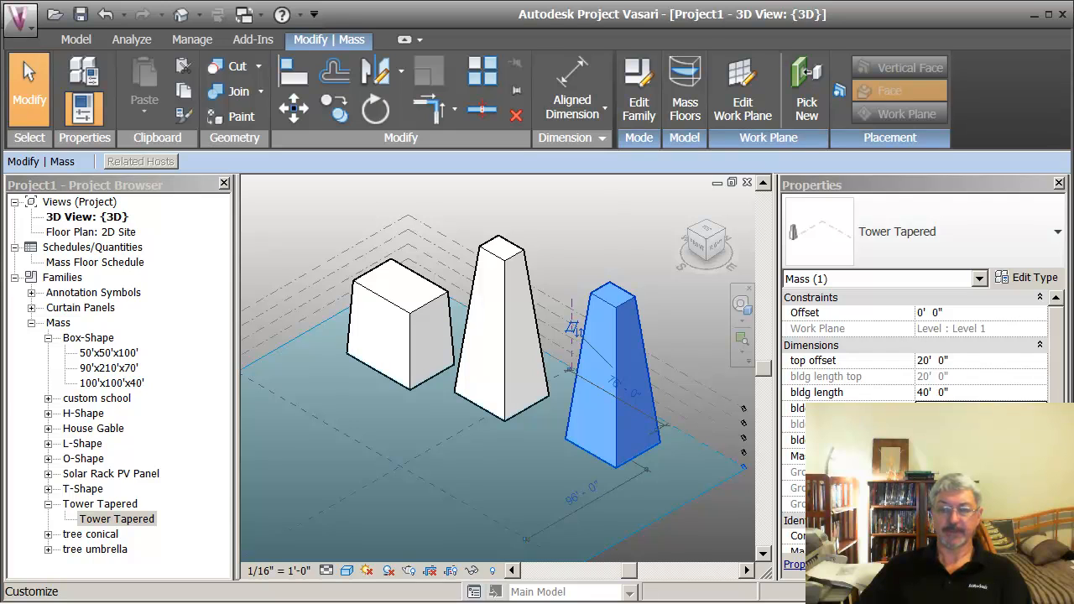
{"action": "left_click", "coordinate": [980, 441]}
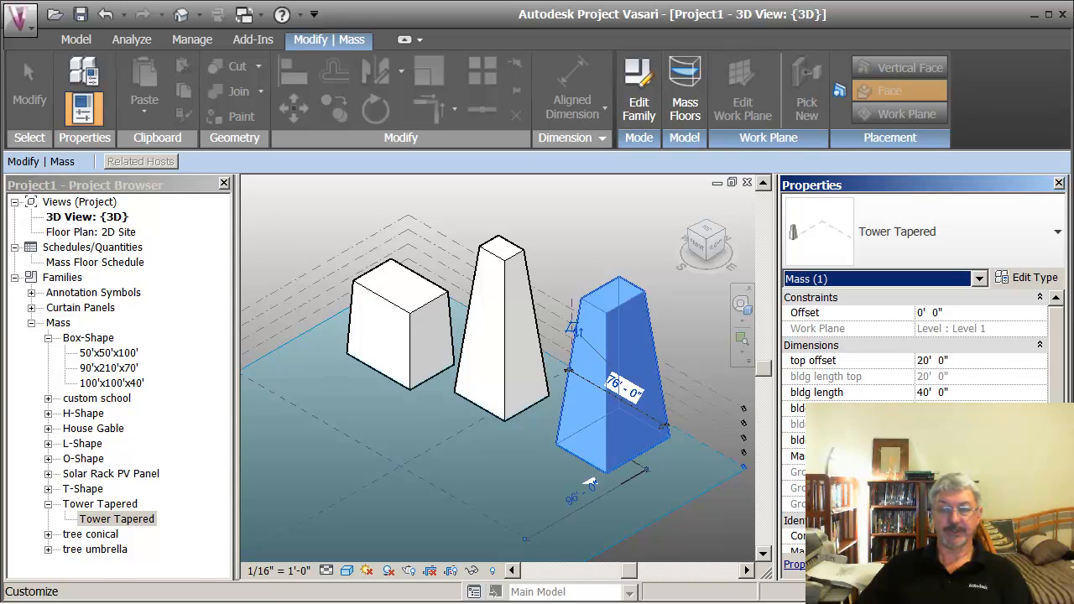
{"action": "left_click", "coordinate": [710, 341]}
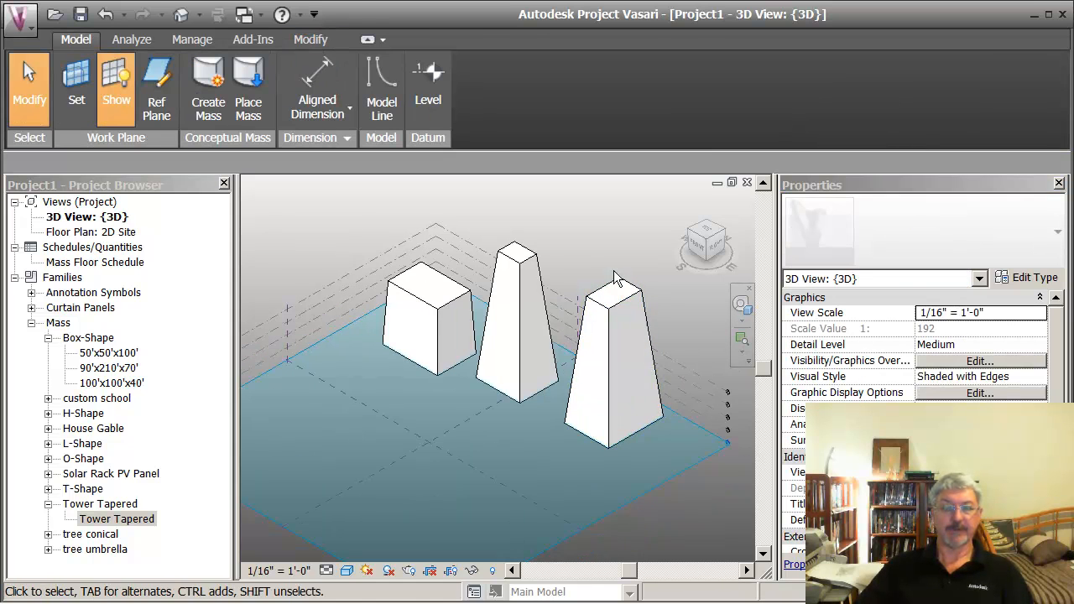
{"action": "middle_click_drag", "start_coordinate": [583, 243], "coordinate": [595, 257]}
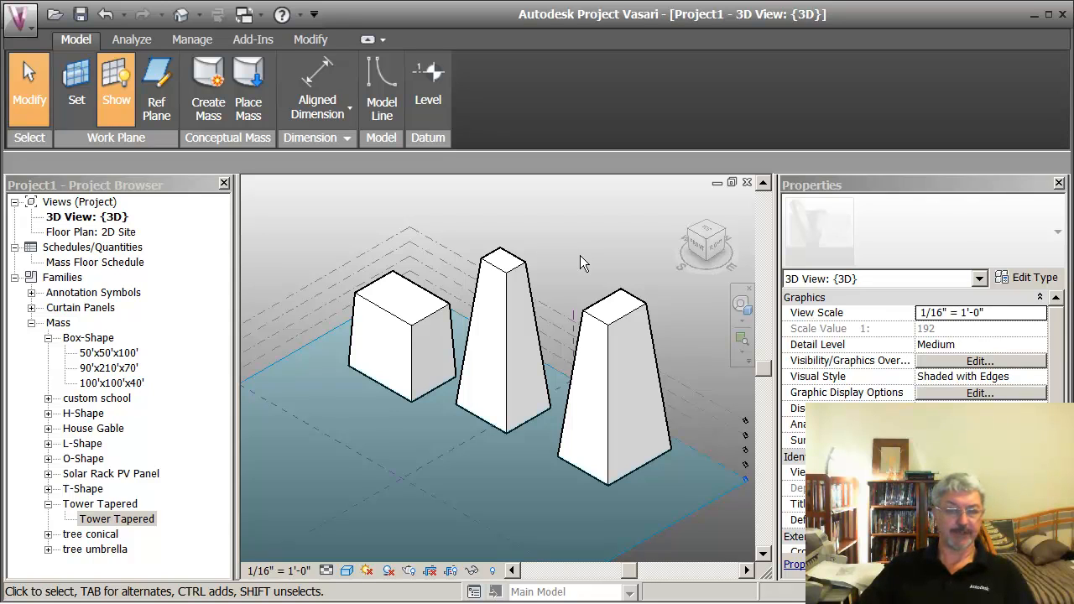
{"action": "scroll", "coordinate": [580, 255], "scroll_direction": "down", "scroll_amount": 1}
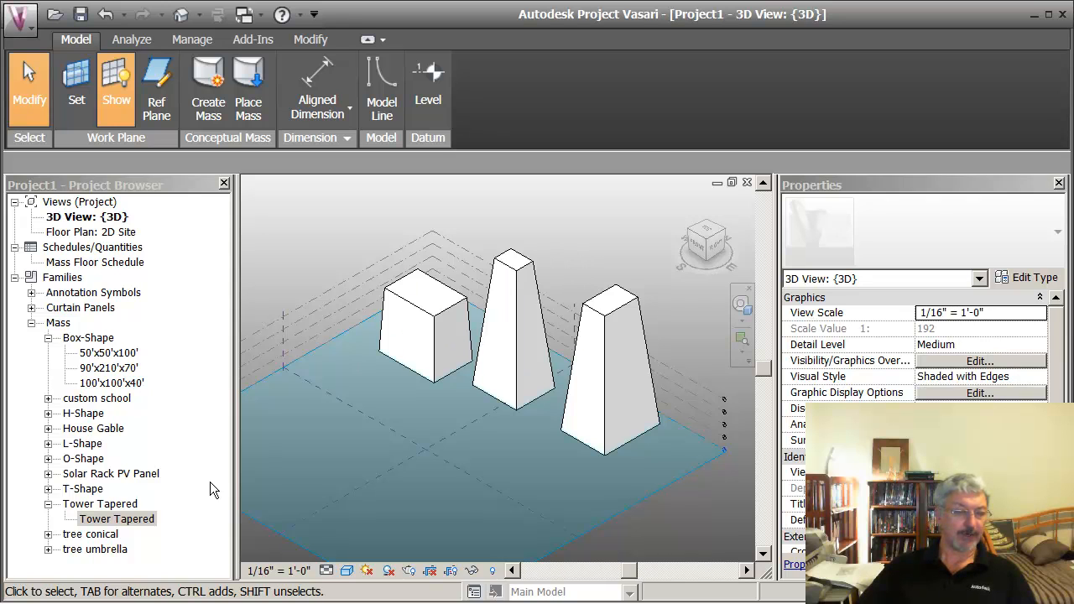
Step: Place one tree conical mass on the Level 1 work plane beside the shortened tower
{"action": "left_click", "coordinate": [48, 503]}
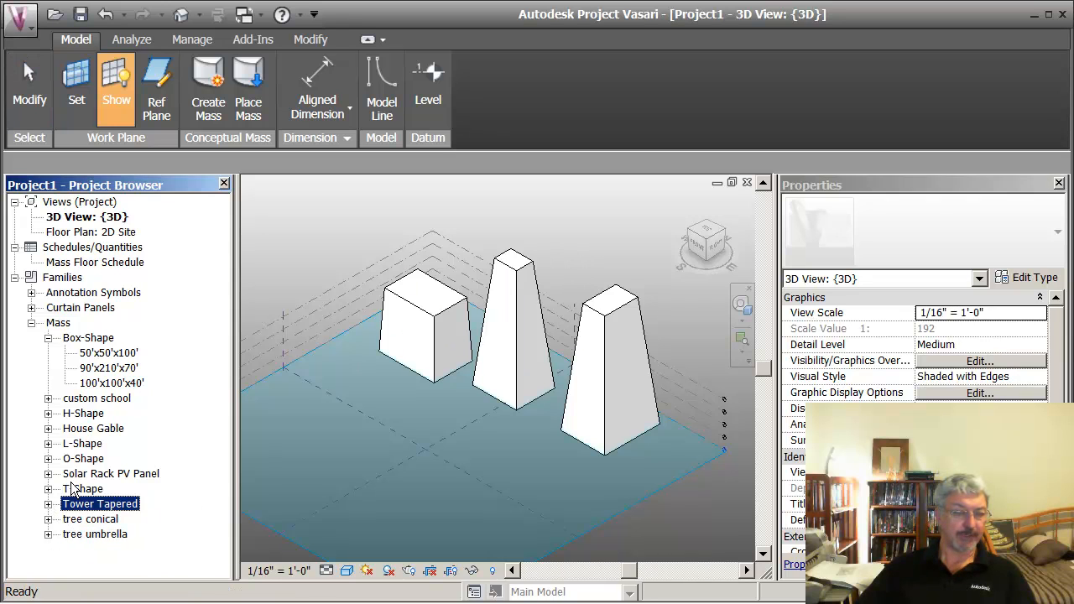
{"action": "left_click", "coordinate": [48, 519]}
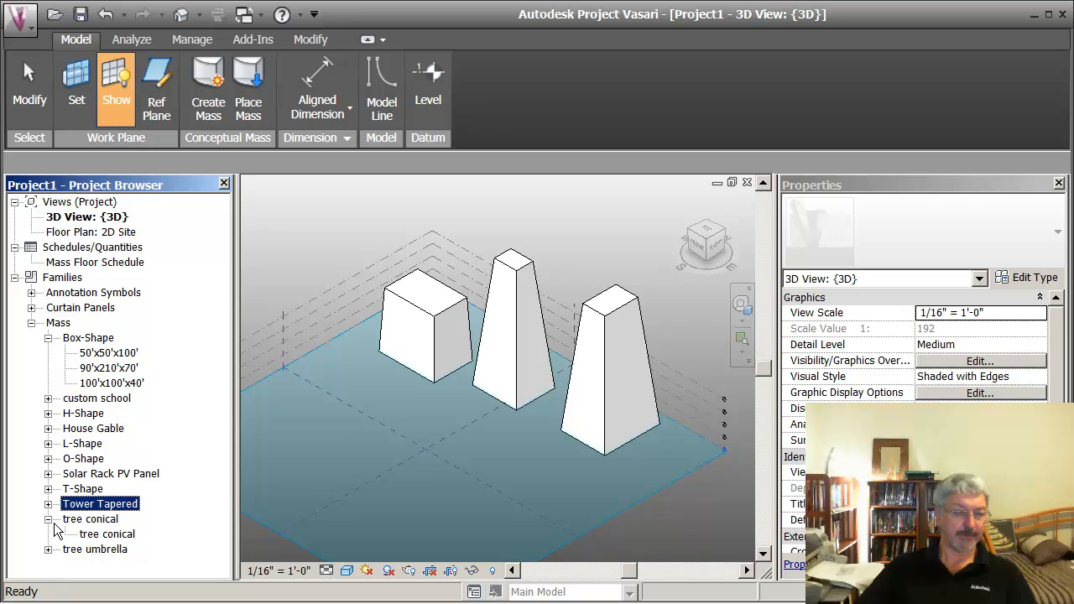
{"action": "left_click_drag", "start_coordinate": [92, 537], "coordinate": [346, 470]}
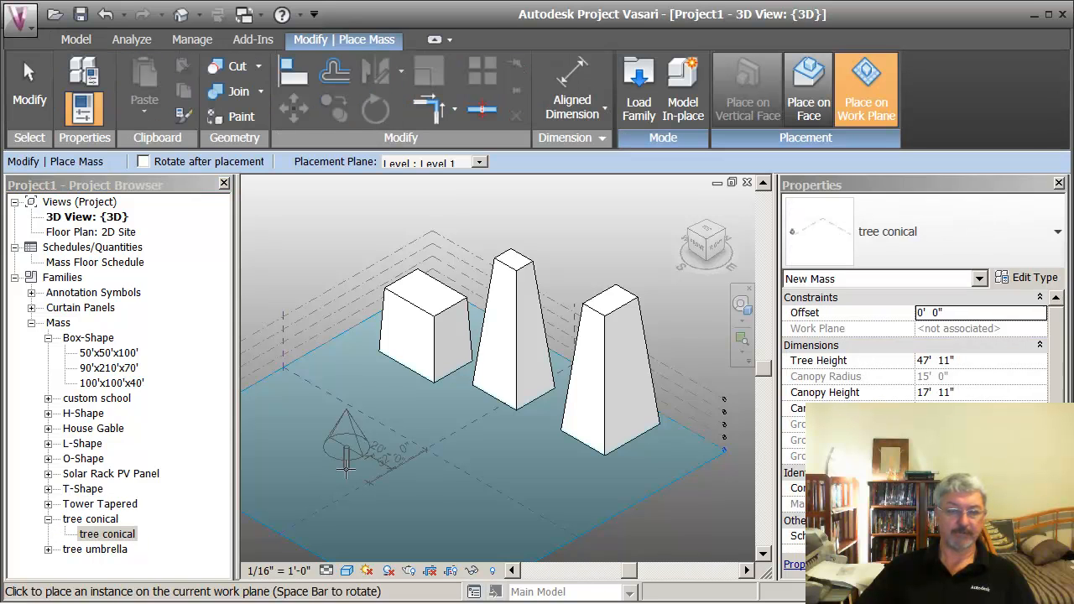
{"action": "left_click", "coordinate": [363, 379]}
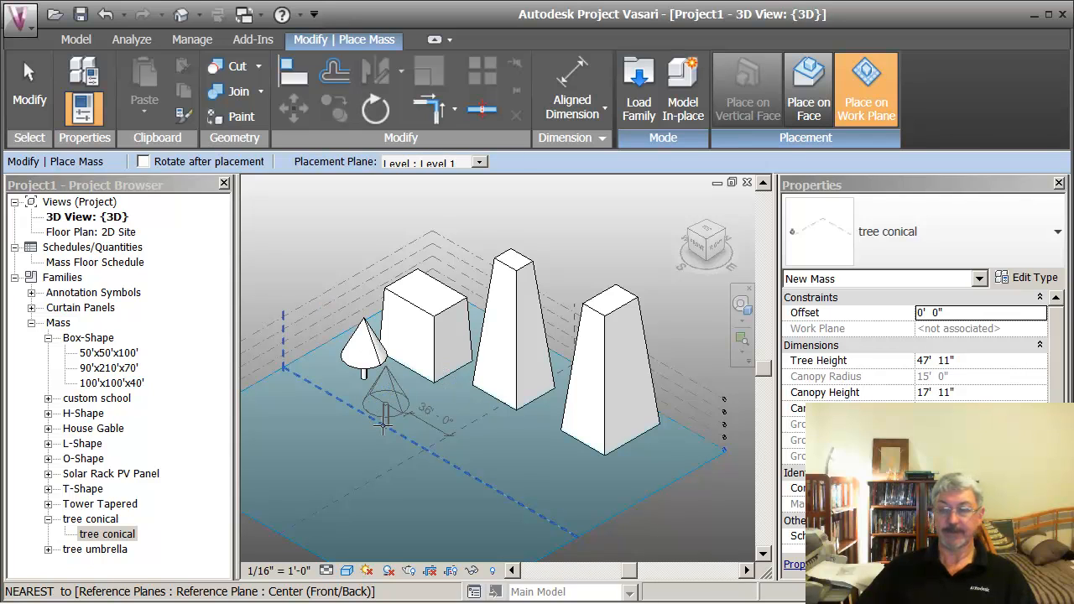
{"action": "key", "text": "Escape"}
{"action": "key", "text": "Escape"}
Step: Set the conical tree's canopy height to 10' and widen its canopy to a 20' radius
{"action": "left_click", "coordinate": [372, 372]}
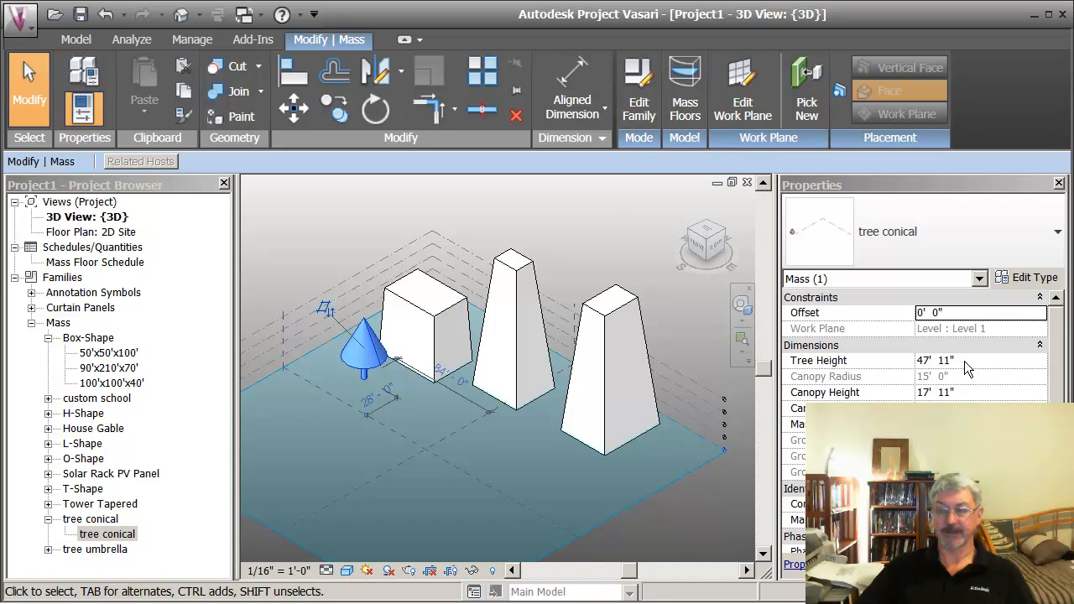
{"action": "left_click", "coordinate": [968, 391]}
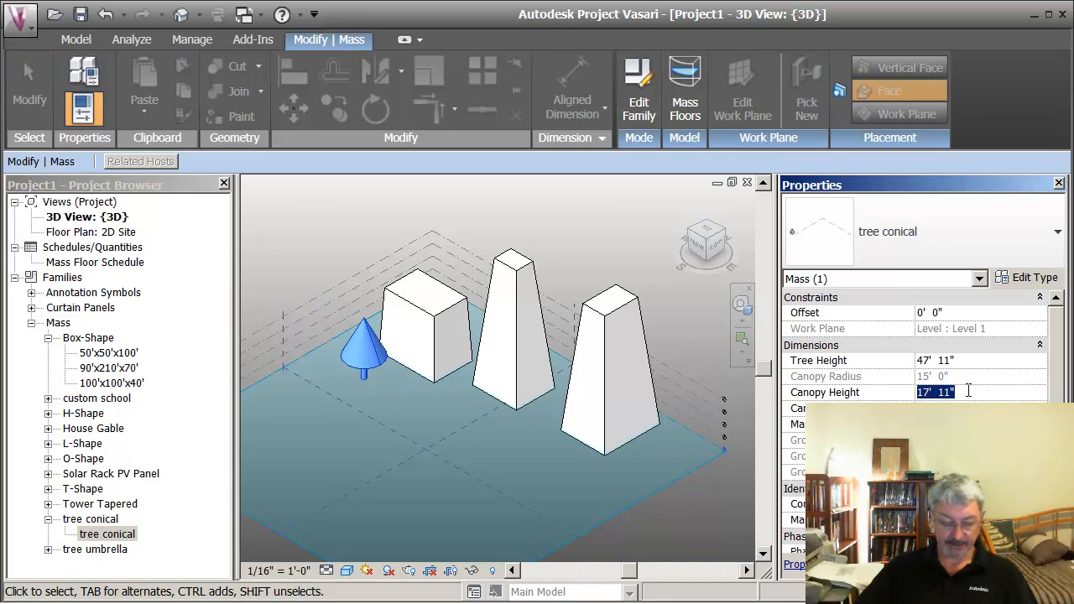
{"action": "type", "text": "10"}
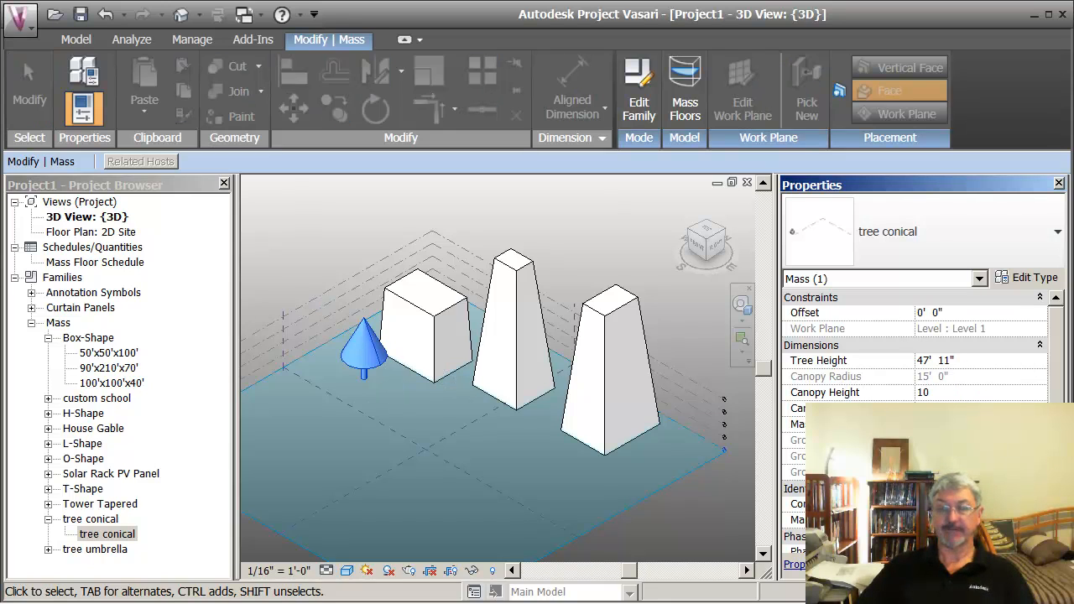
{"action": "left_click", "coordinate": [966, 407]}
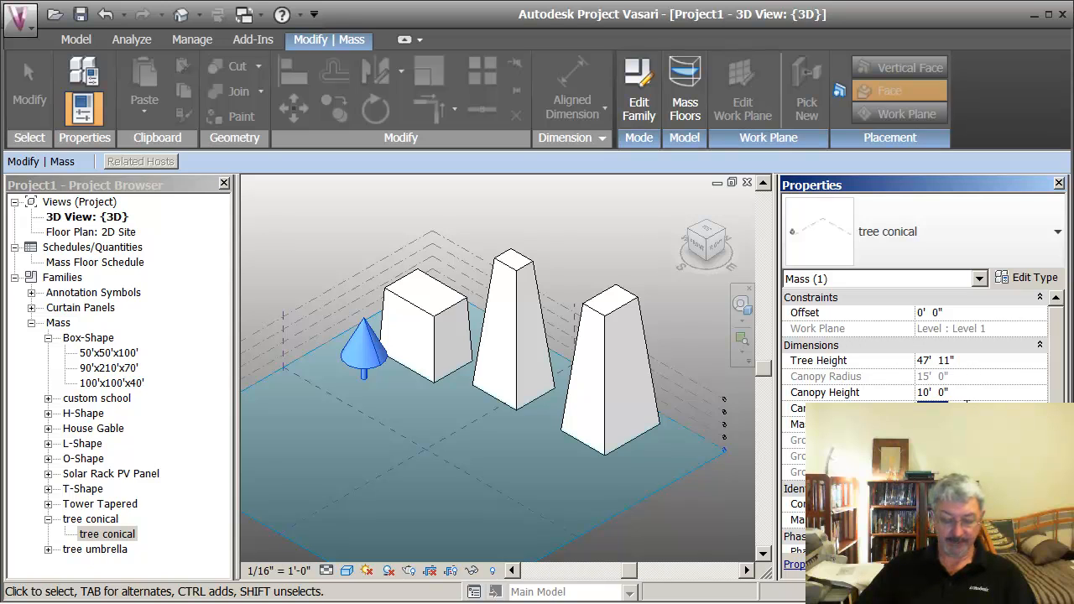
{"action": "type", "text": "2"}
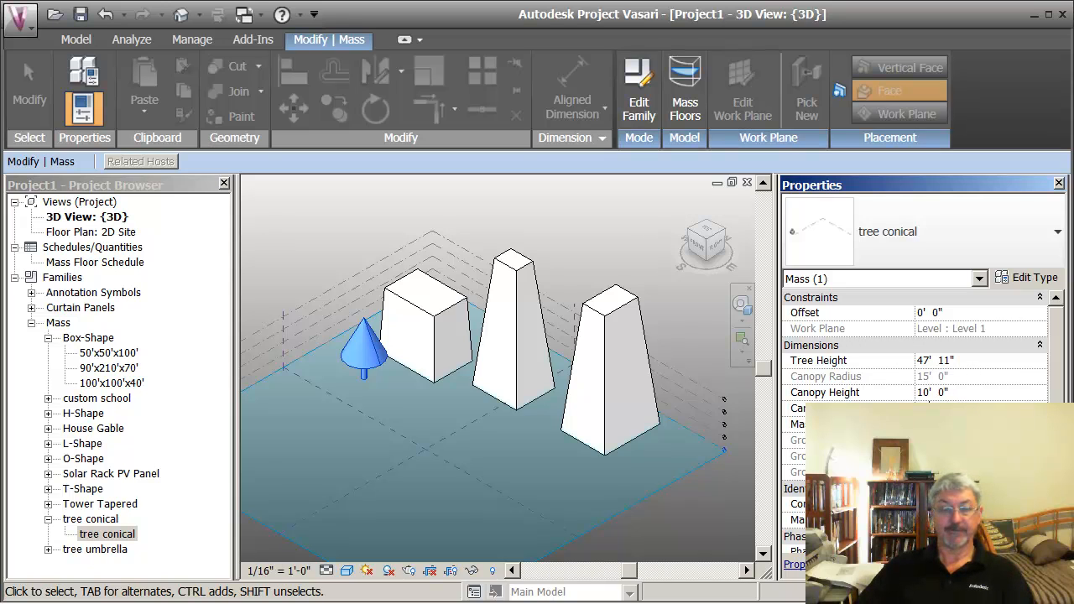
{"action": "key", "text": "Return"}
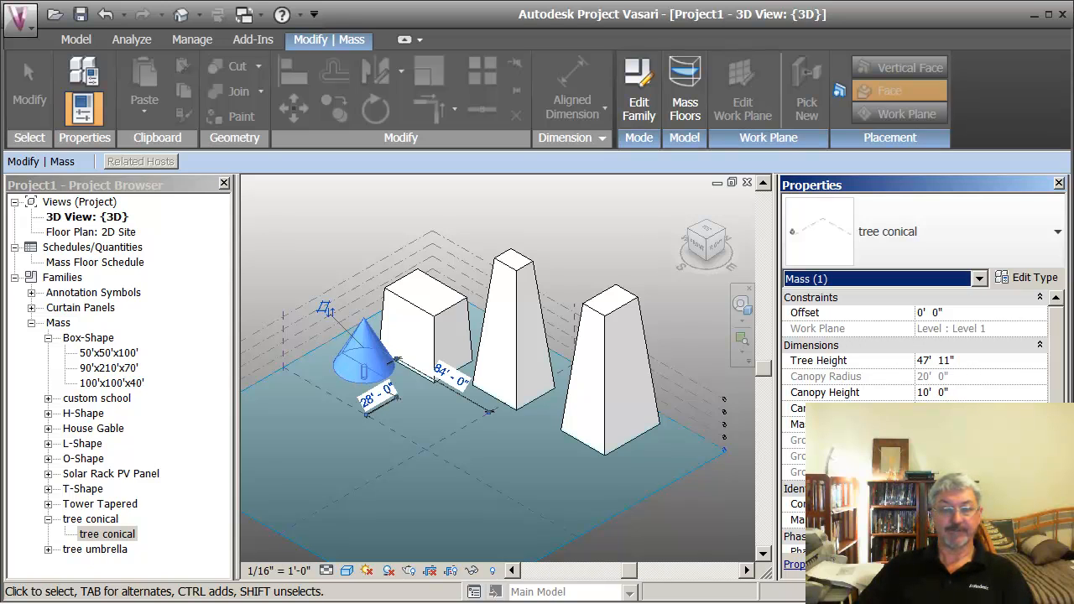
Step: Set the conical tree's height to 70'
{"action": "left_click", "coordinate": [968, 360]}
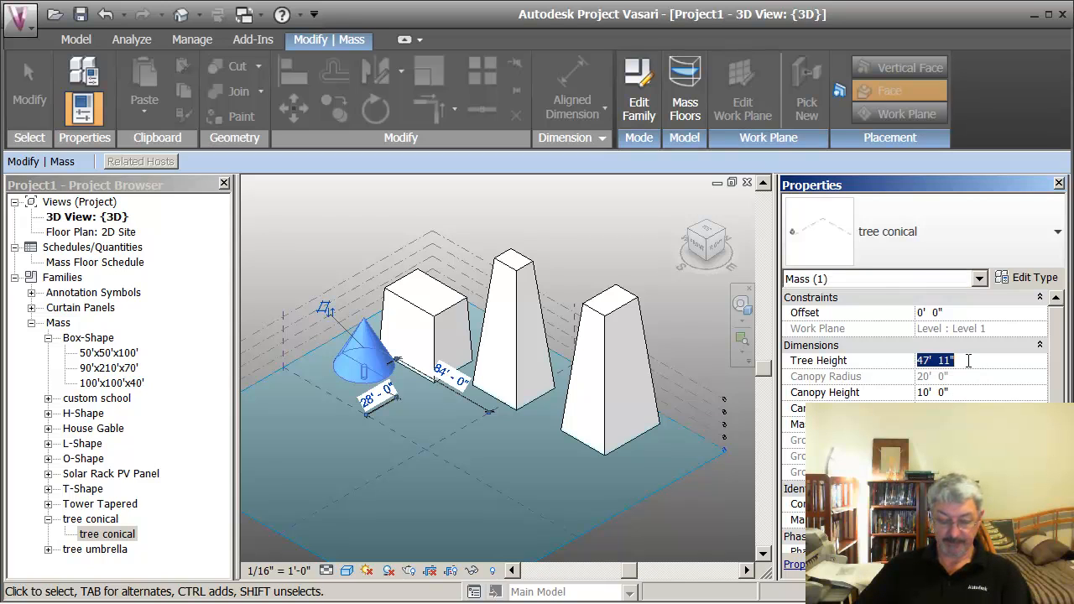
{"action": "type", "text": "70"}
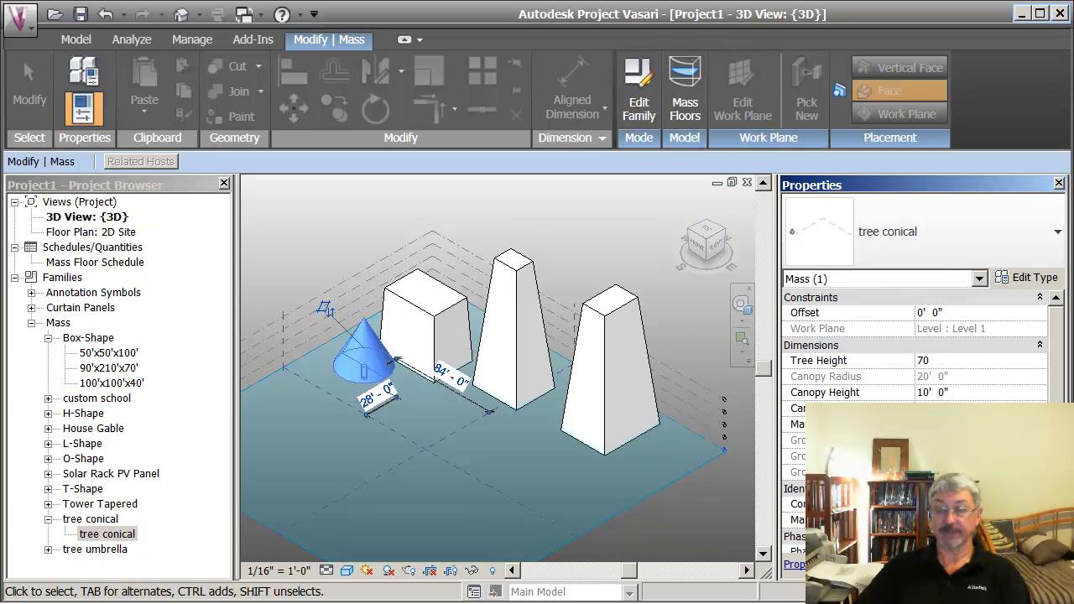
{"action": "key", "text": "Return"}
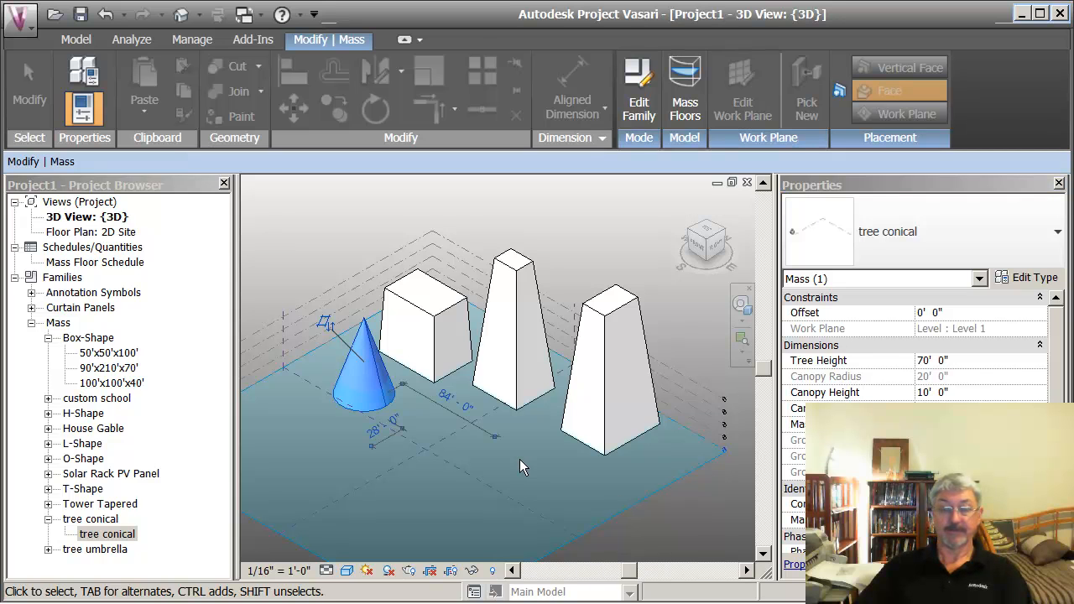
{"action": "left_click", "coordinate": [491, 444]}
Step: Turn off the work plane display so the base of the conical tree can be inspected
{"action": "scroll", "coordinate": [428, 439], "scroll_direction": "up", "scroll_amount": 1}
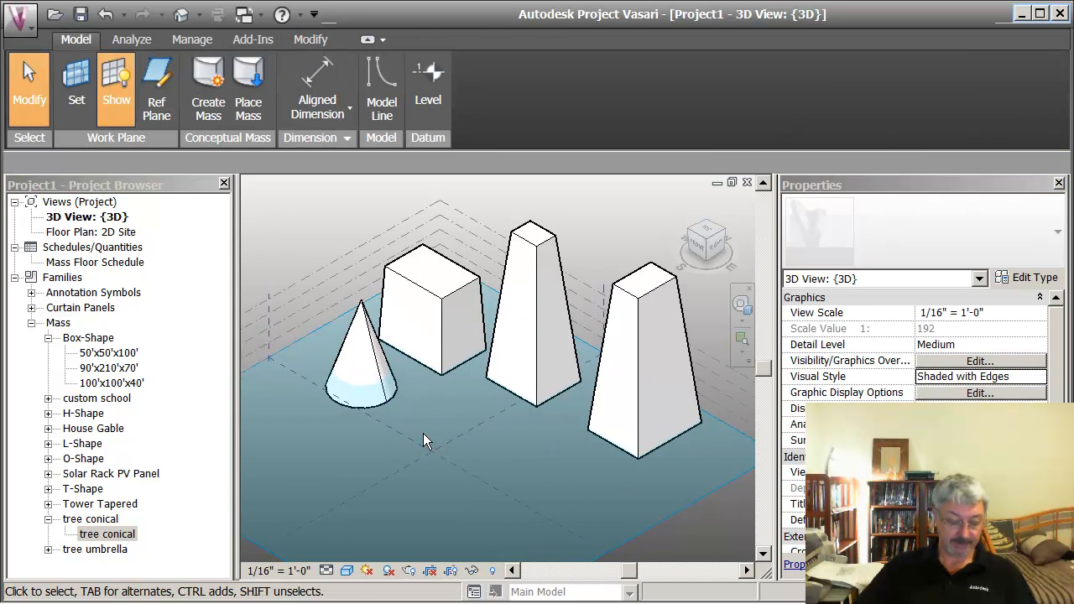
{"action": "middle_click_drag", "start_coordinate": [423, 433], "coordinate": [530, 413], "text": "shift"}
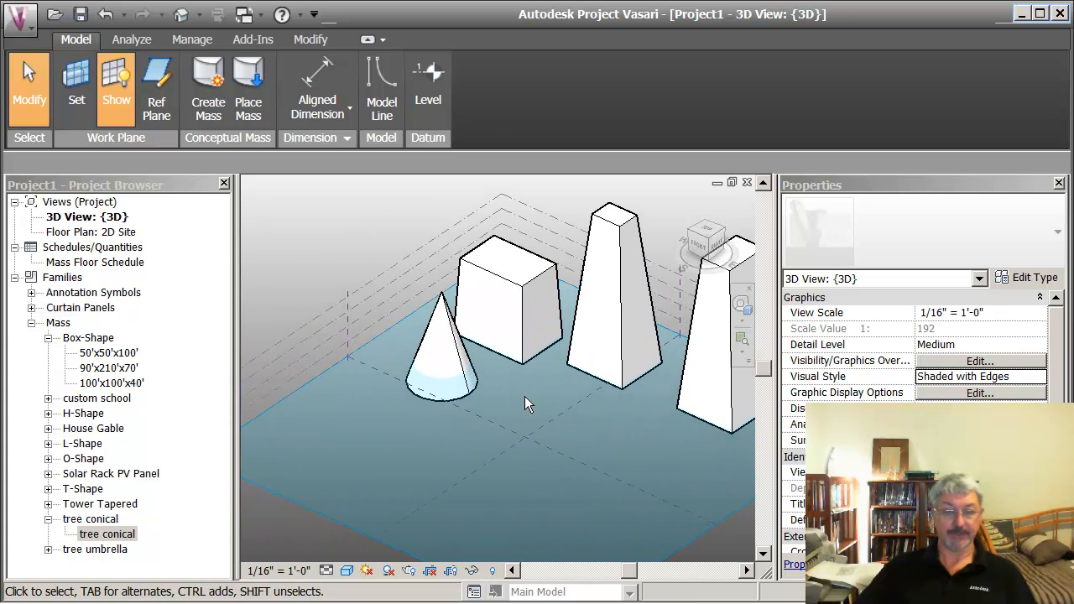
{"action": "left_click", "coordinate": [436, 323]}
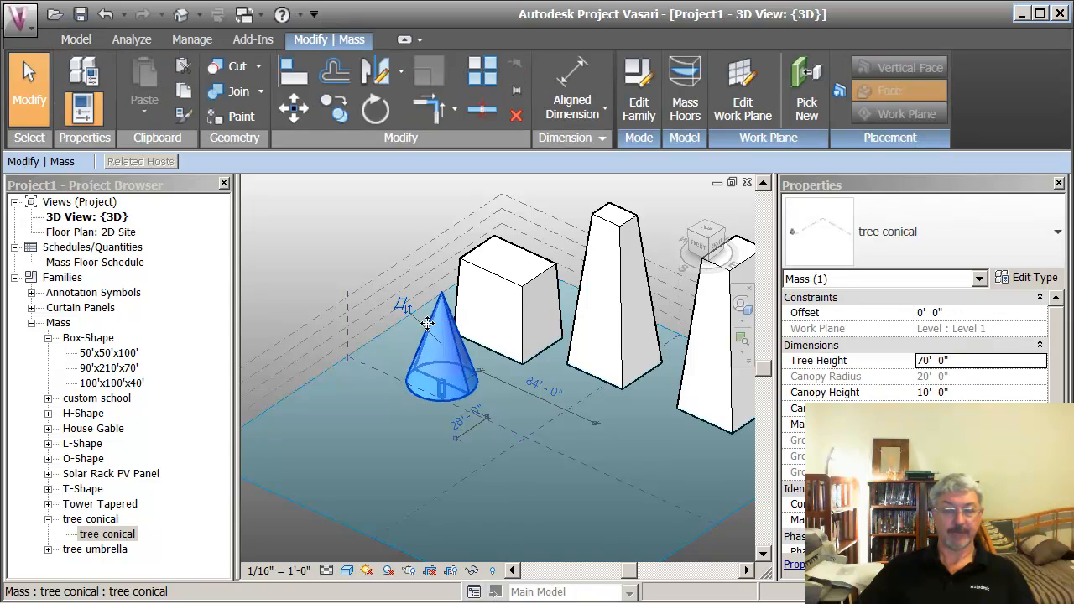
{"action": "left_click", "coordinate": [336, 267]}
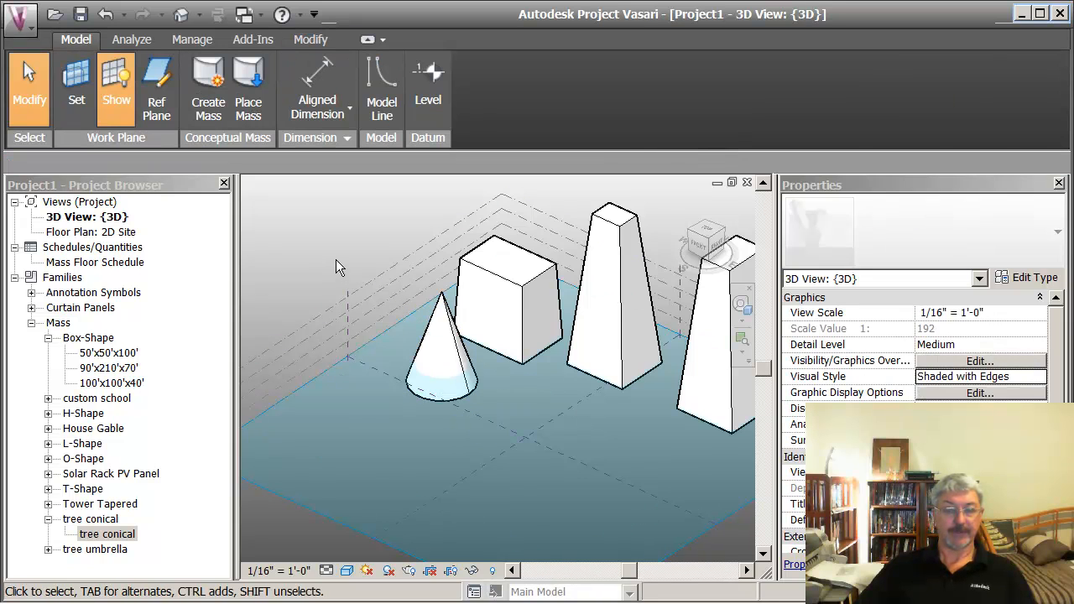
{"action": "left_click", "coordinate": [120, 88]}
{"action": "middle_click_drag", "start_coordinate": [436, 378], "coordinate": [437, 322], "text": "shift"}
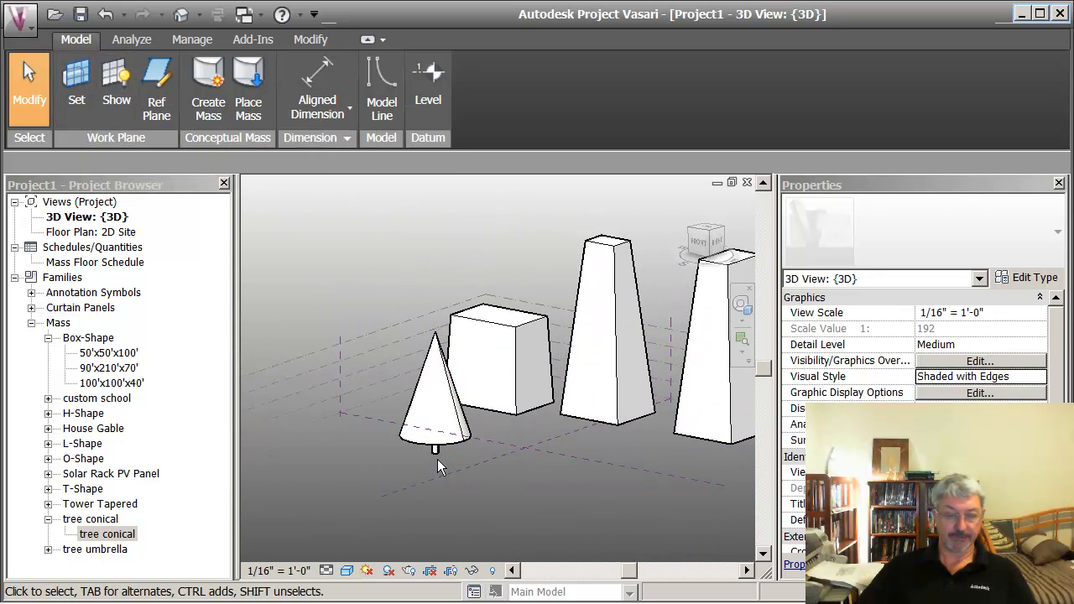
{"action": "middle_click_drag", "start_coordinate": [471, 483], "coordinate": [441, 474], "text": "shift"}
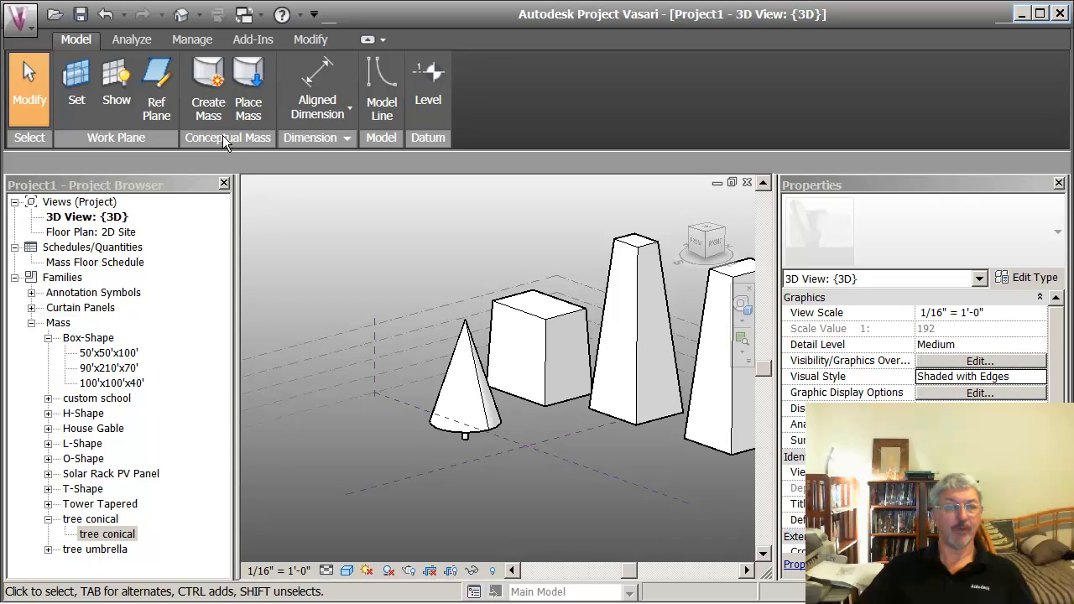
Step: Align the base of the conical tree's trunk to Level 1
{"action": "left_click", "coordinate": [326, 42]}
{"action": "left_click", "coordinate": [293, 74]}
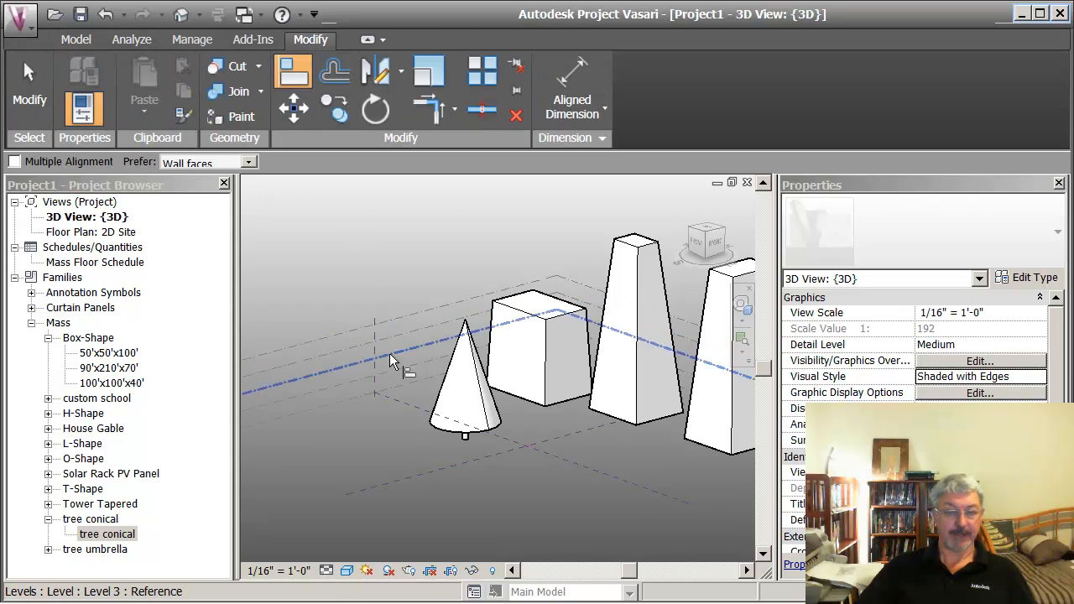
{"action": "left_click", "coordinate": [361, 392]}
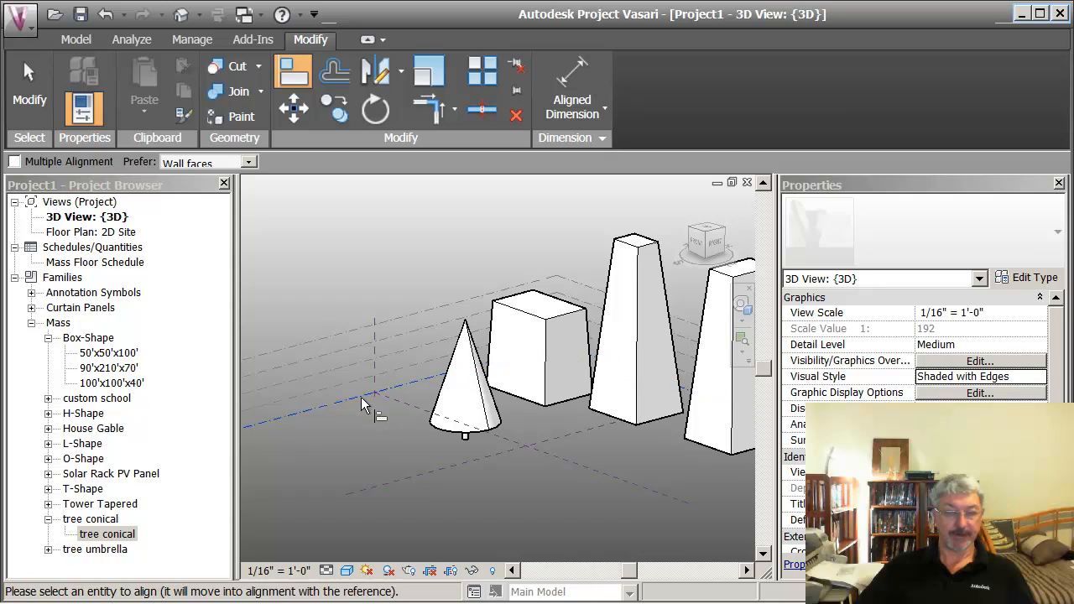
{"action": "left_click", "coordinate": [468, 443]}
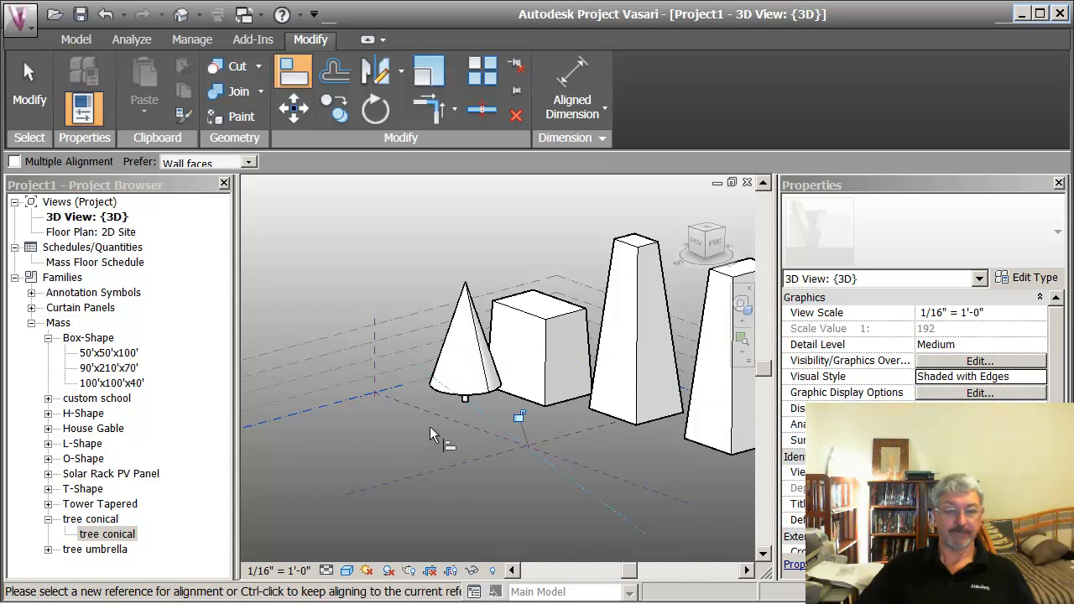
{"action": "key", "text": "Escape"}
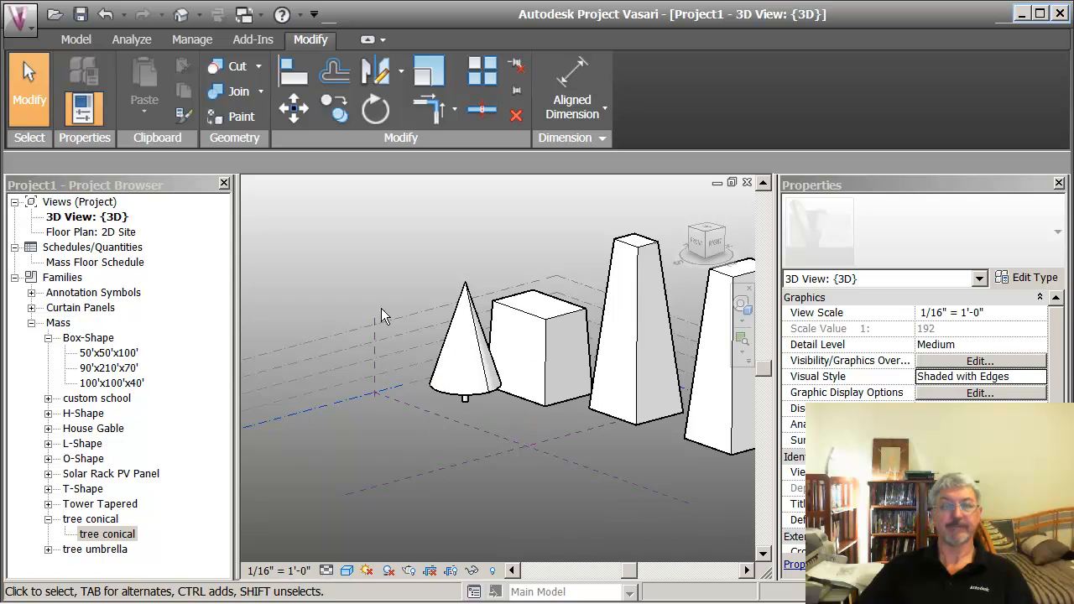
Step: Place one tree umbrella mass in front of the box mass, beside the conical tree
{"action": "scroll", "coordinate": [385, 266], "scroll_direction": "down", "scroll_amount": 2}
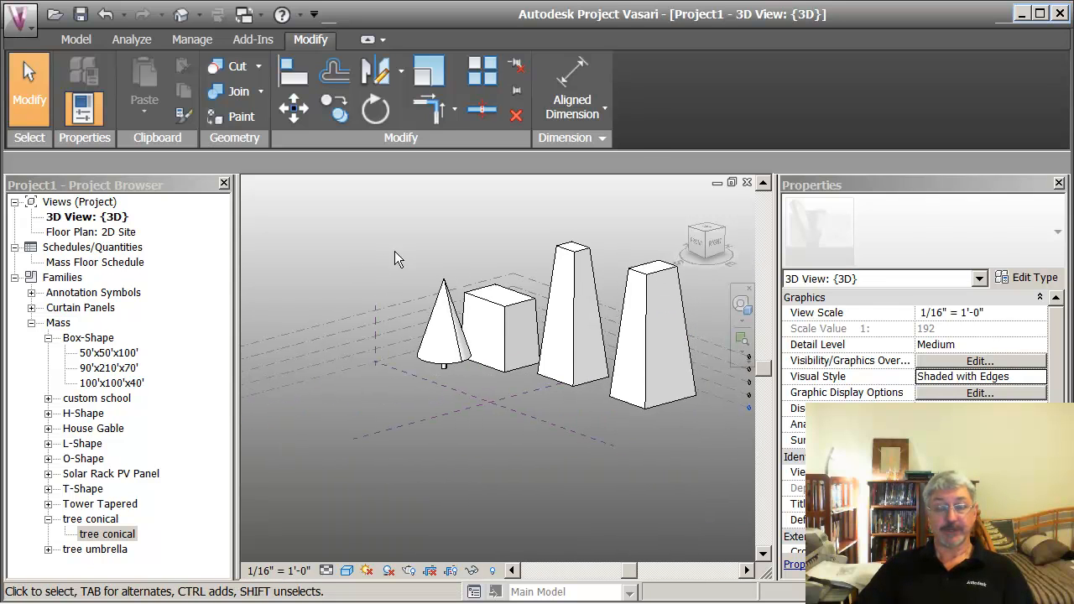
{"action": "middle_click_drag", "start_coordinate": [408, 267], "coordinate": [339, 262]}
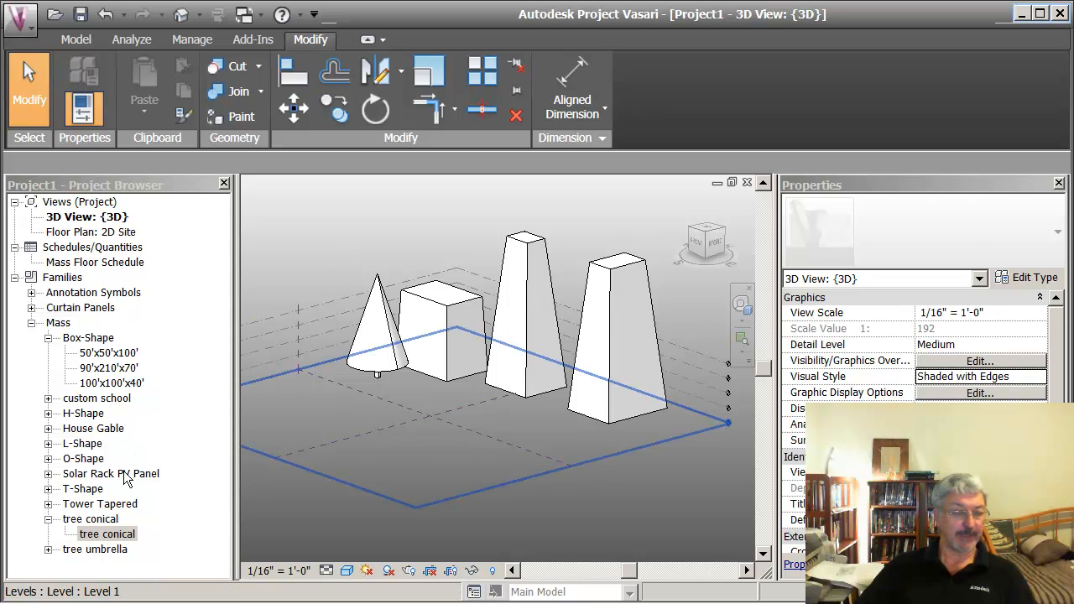
{"action": "left_click", "coordinate": [48, 519]}
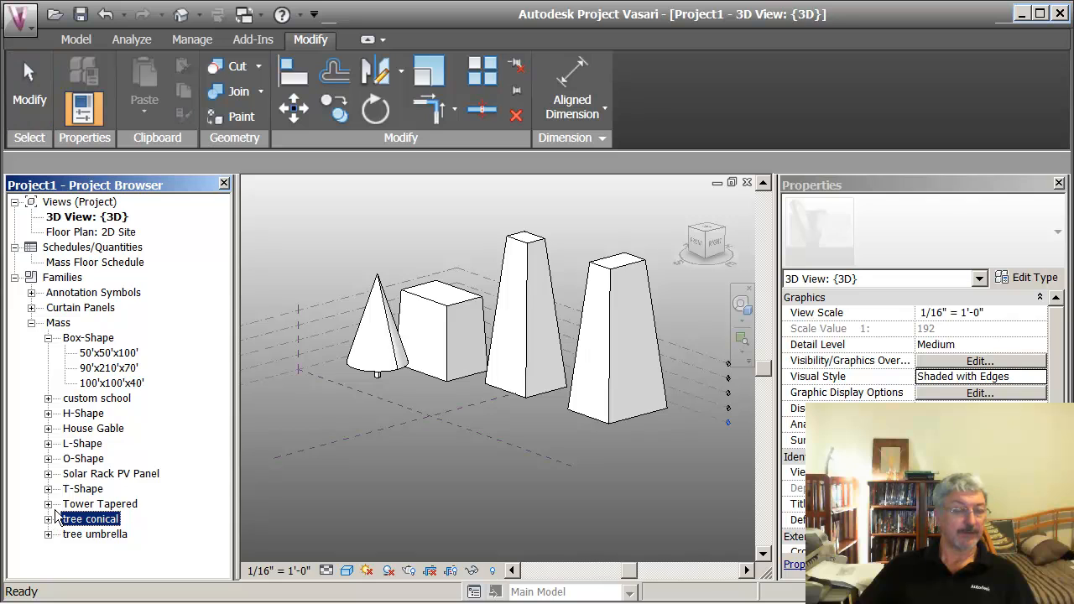
{"action": "left_click", "coordinate": [71, 534]}
{"action": "left_click", "coordinate": [51, 535]}
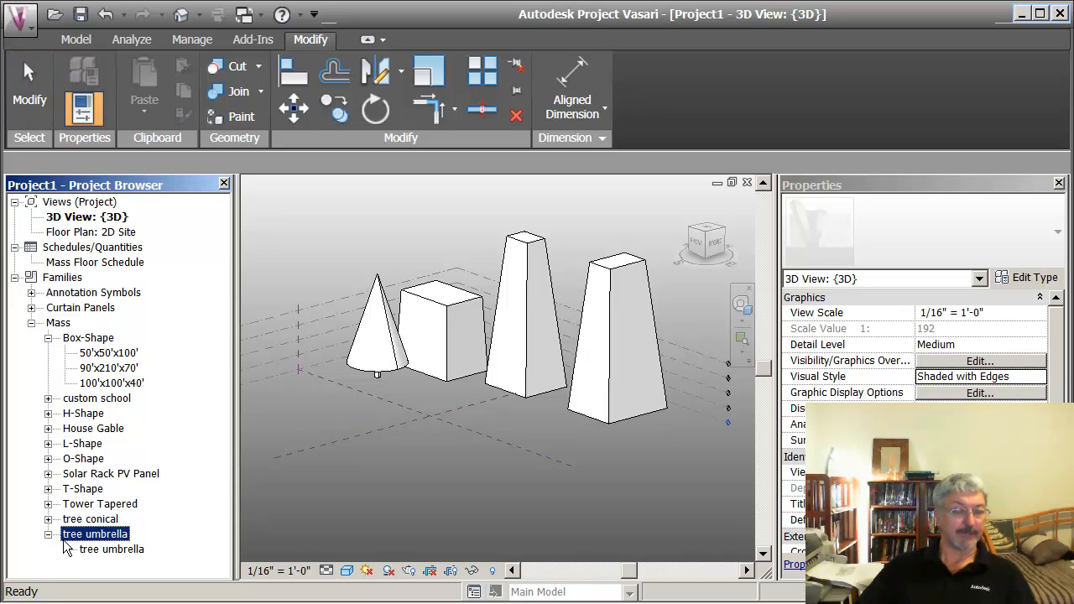
{"action": "left_click_drag", "start_coordinate": [87, 550], "coordinate": [295, 449]}
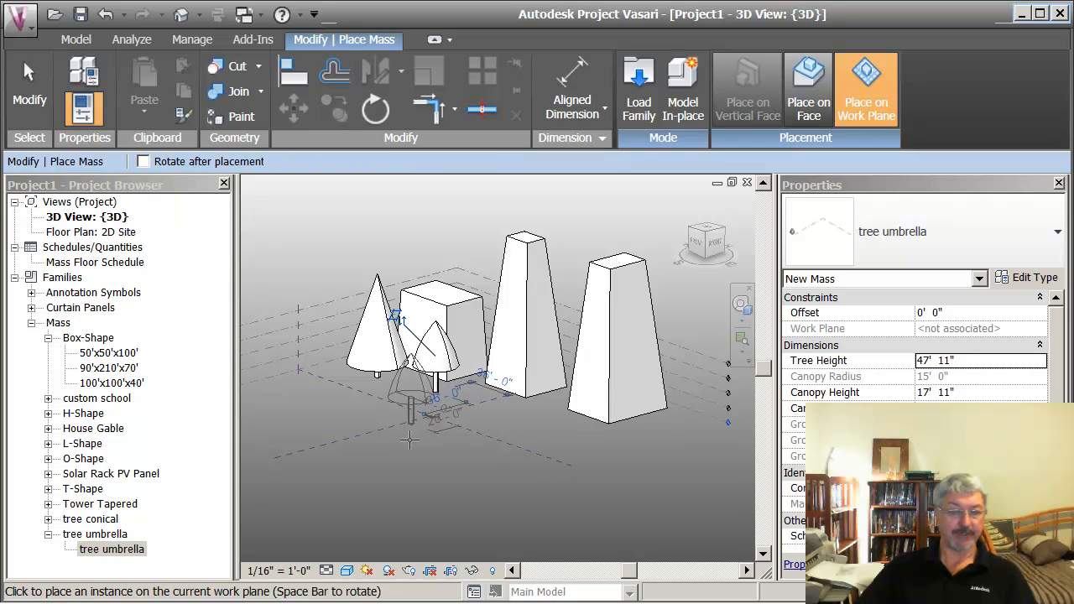
{"action": "left_click", "coordinate": [436, 389]}
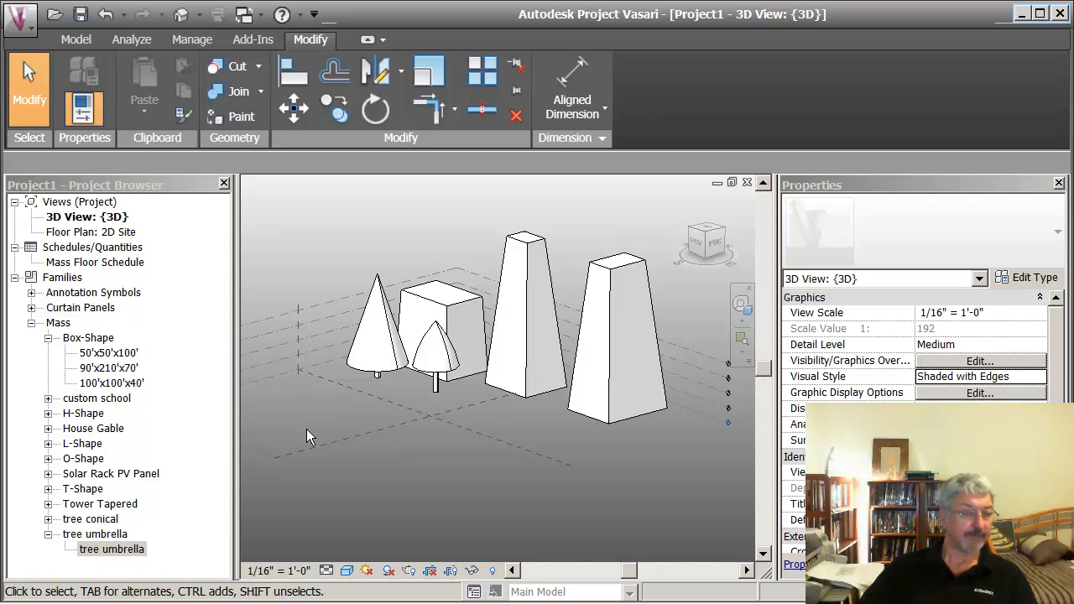
Step: Place one custom school mass on Level 1 in front of the trees, on the Center (Front/Back) reference plane
{"action": "left_click", "coordinate": [48, 339]}
{"action": "left_click", "coordinate": [74, 353]}
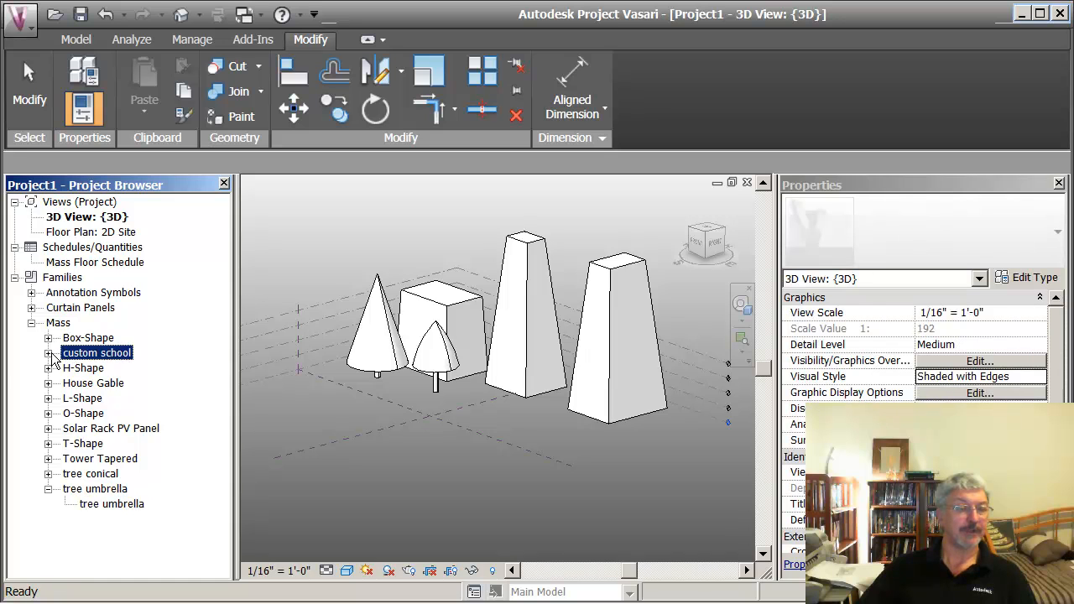
{"action": "left_click", "coordinate": [49, 353]}
{"action": "left_click", "coordinate": [98, 369]}
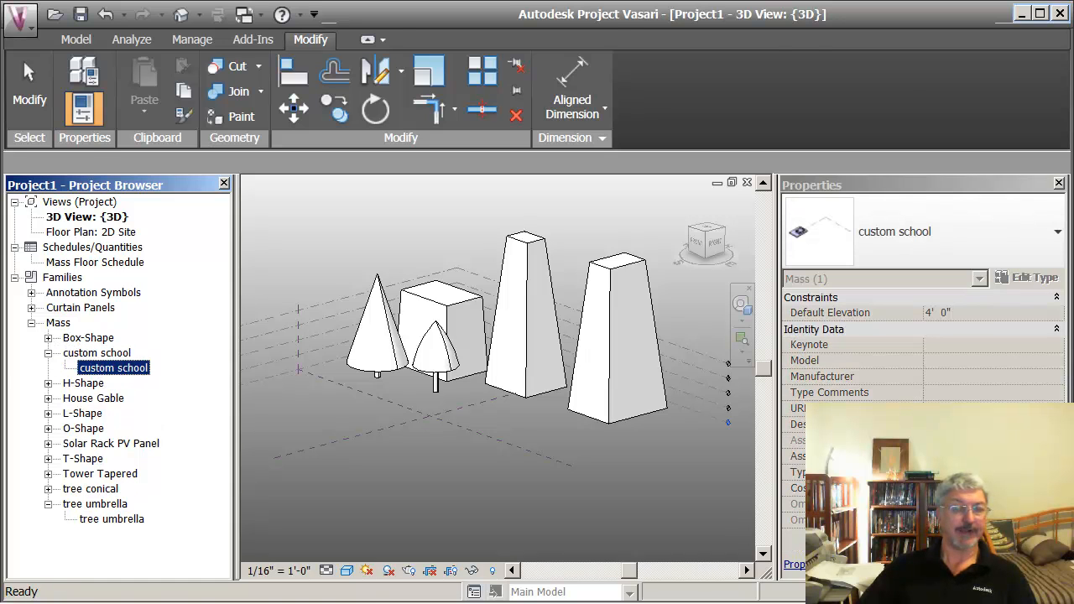
{"action": "left_click_drag", "start_coordinate": [100, 368], "coordinate": [369, 415]}
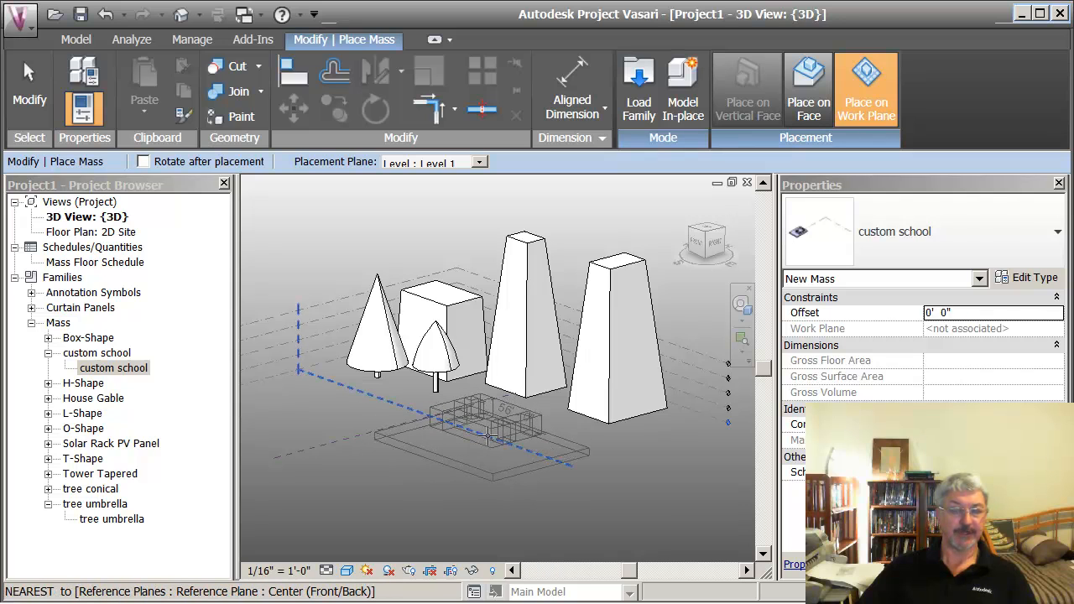
{"action": "left_click", "coordinate": [490, 434]}
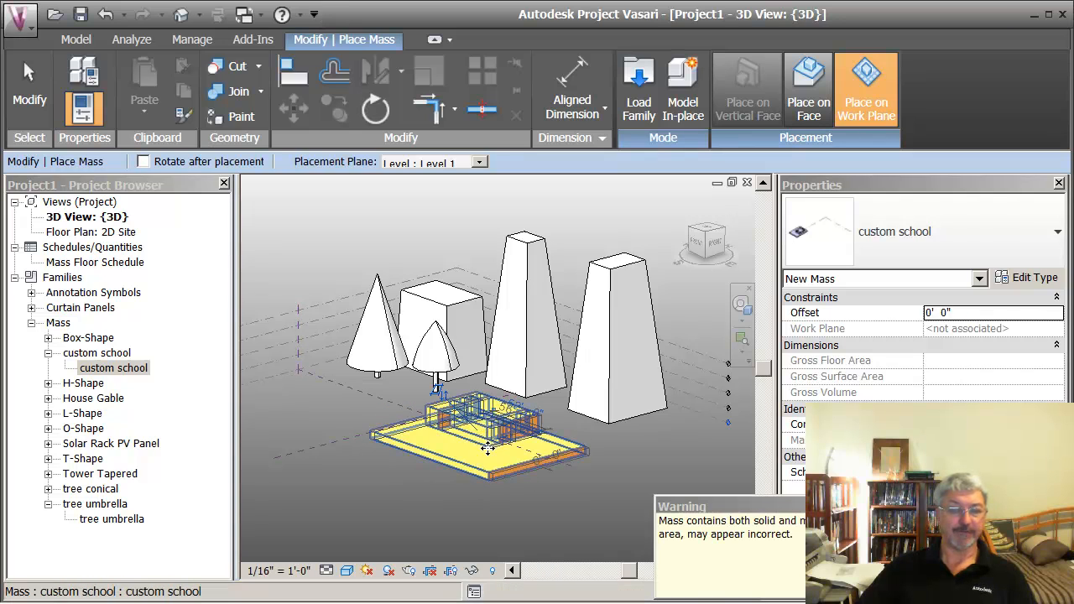
Step: Inspect the placed custom school mass up close and open its family for editing
{"action": "scroll", "coordinate": [470, 463], "scroll_direction": "up", "scroll_amount": 5}
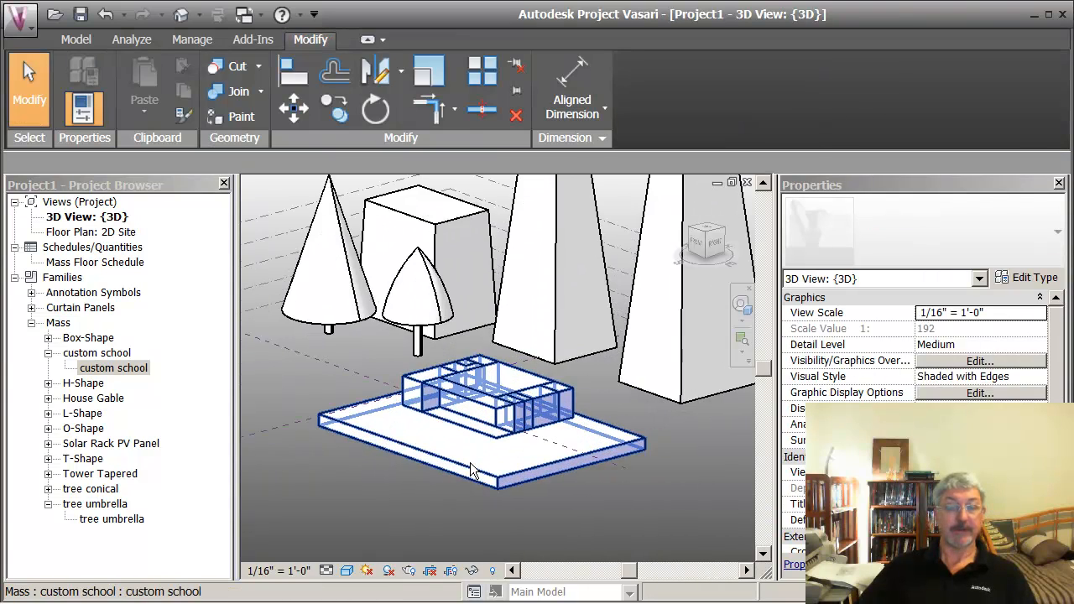
{"action": "scroll", "coordinate": [441, 292], "scroll_direction": "up", "scroll_amount": 2}
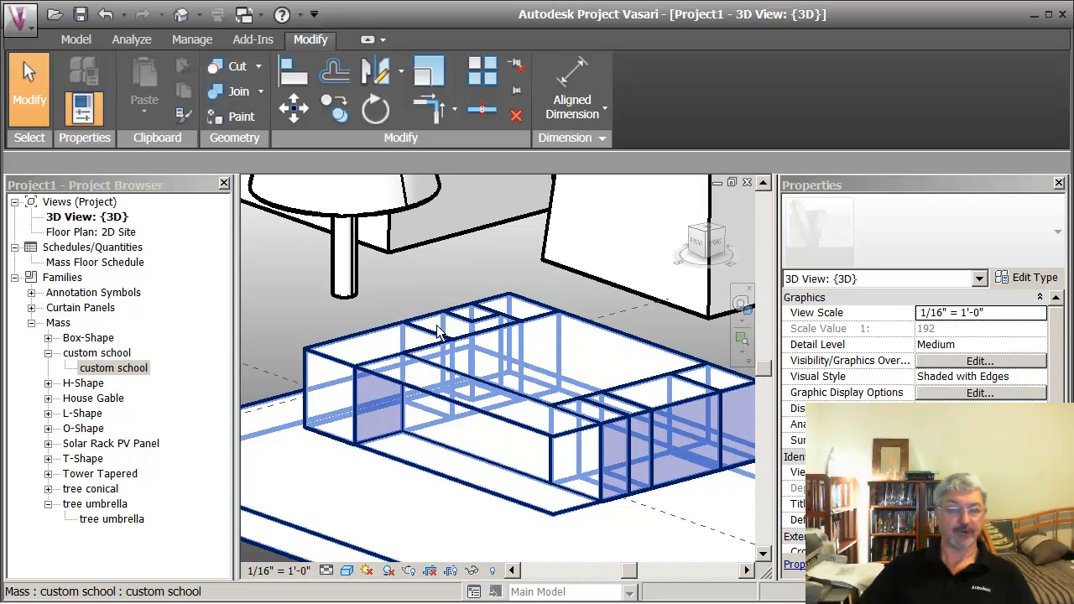
{"action": "scroll", "coordinate": [304, 308], "scroll_direction": "down", "scroll_amount": 5}
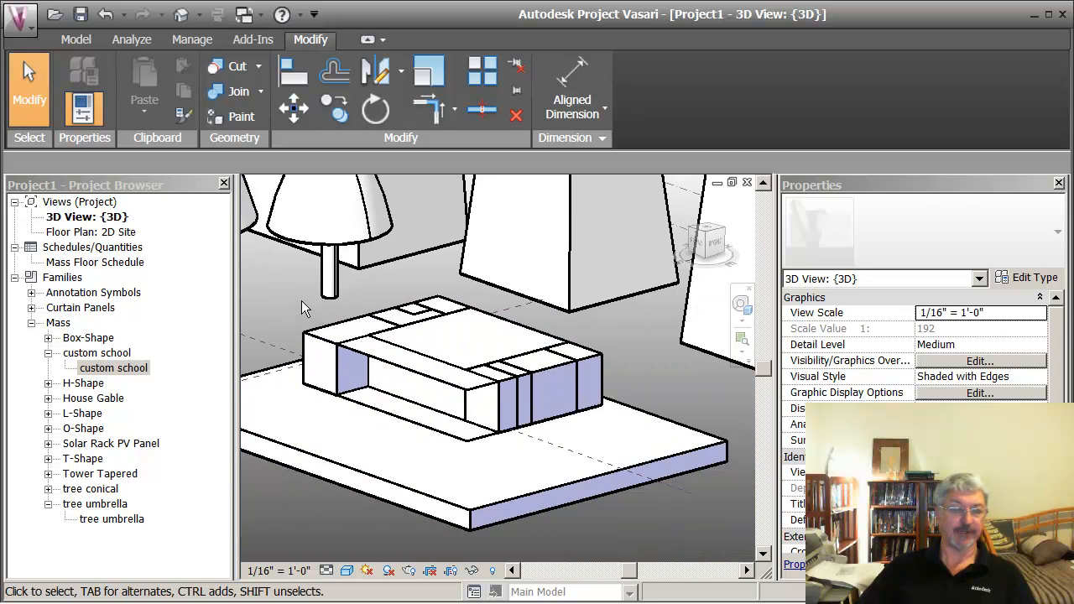
{"action": "middle_click_drag", "start_coordinate": [295, 294], "coordinate": [354, 309]}
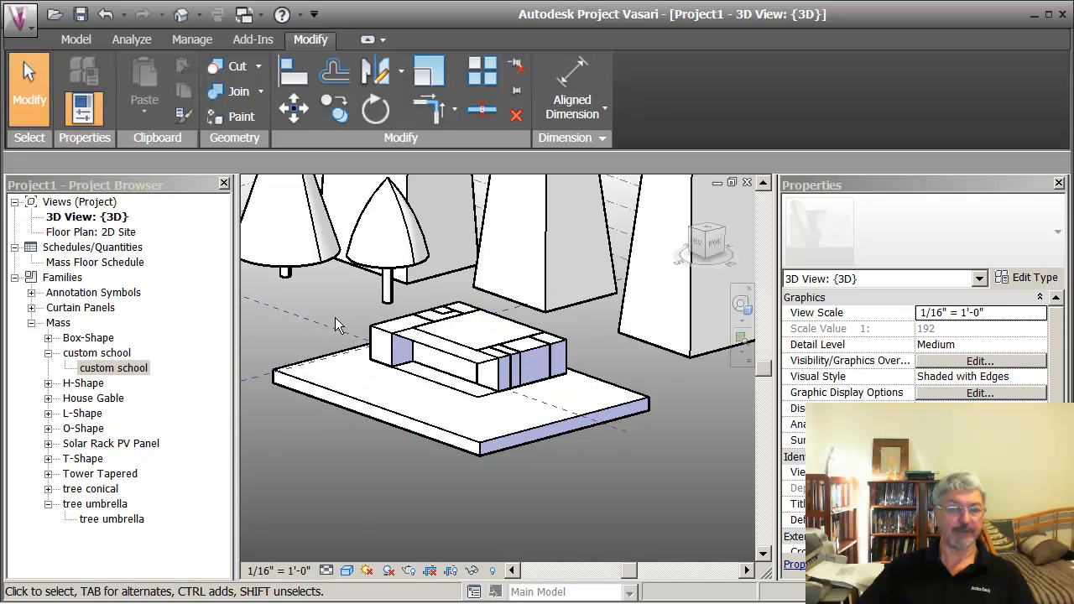
{"action": "middle_click_drag", "start_coordinate": [334, 317], "coordinate": [341, 324]}
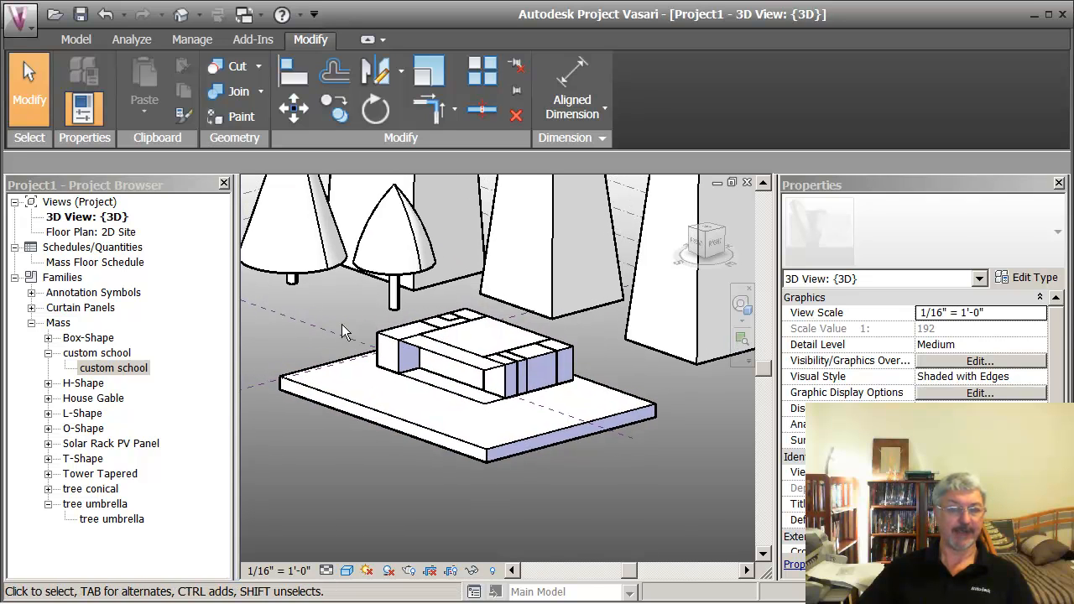
{"action": "left_click", "coordinate": [418, 327]}
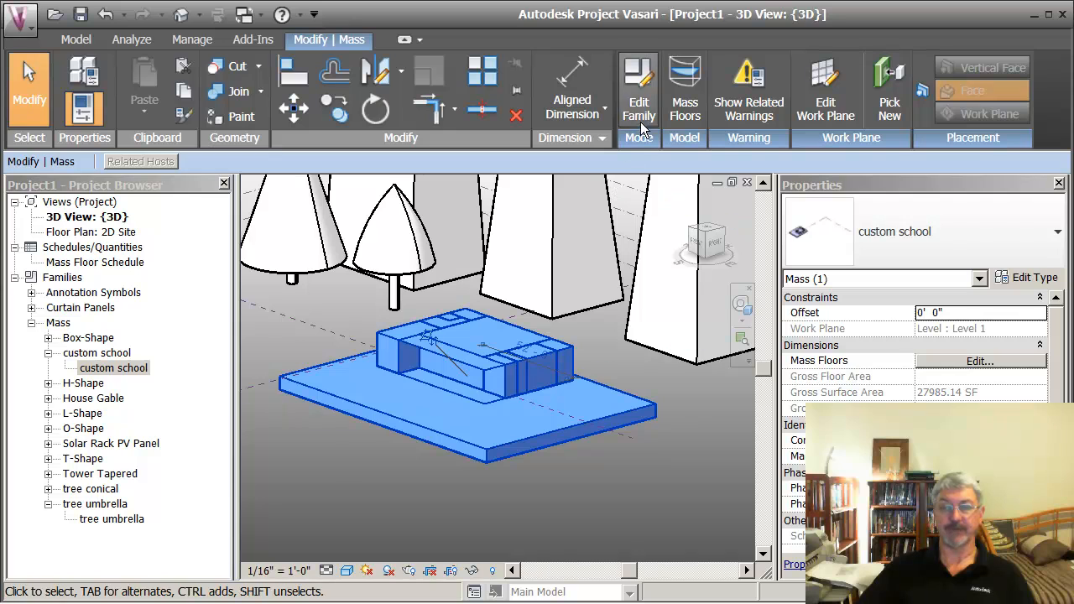
{"action": "left_click", "coordinate": [640, 110]}
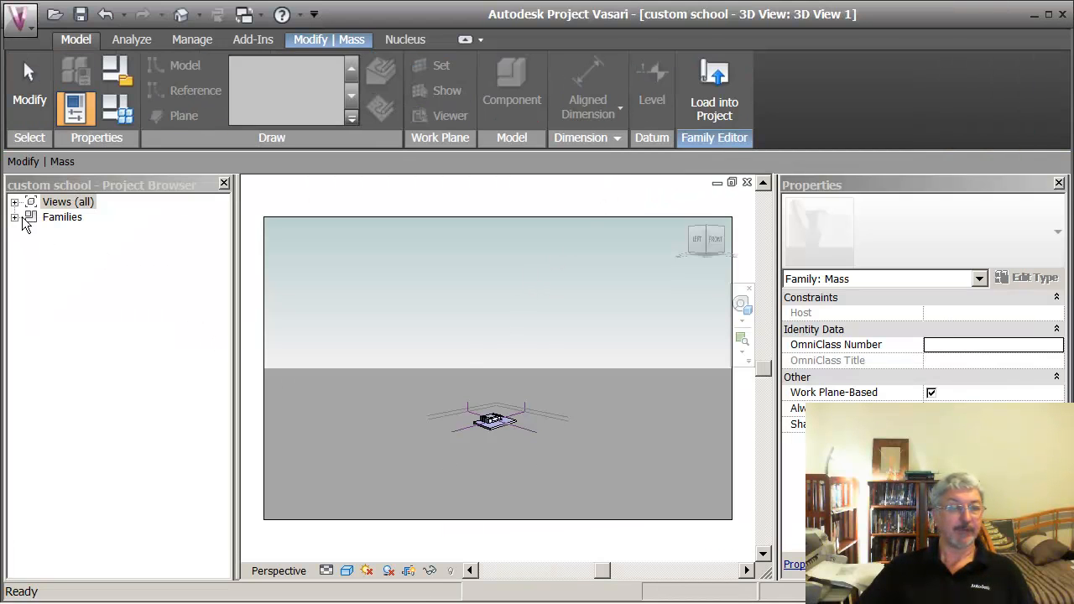
Step: Open the {3D} view of the custom school family
{"action": "left_click", "coordinate": [14, 203]}
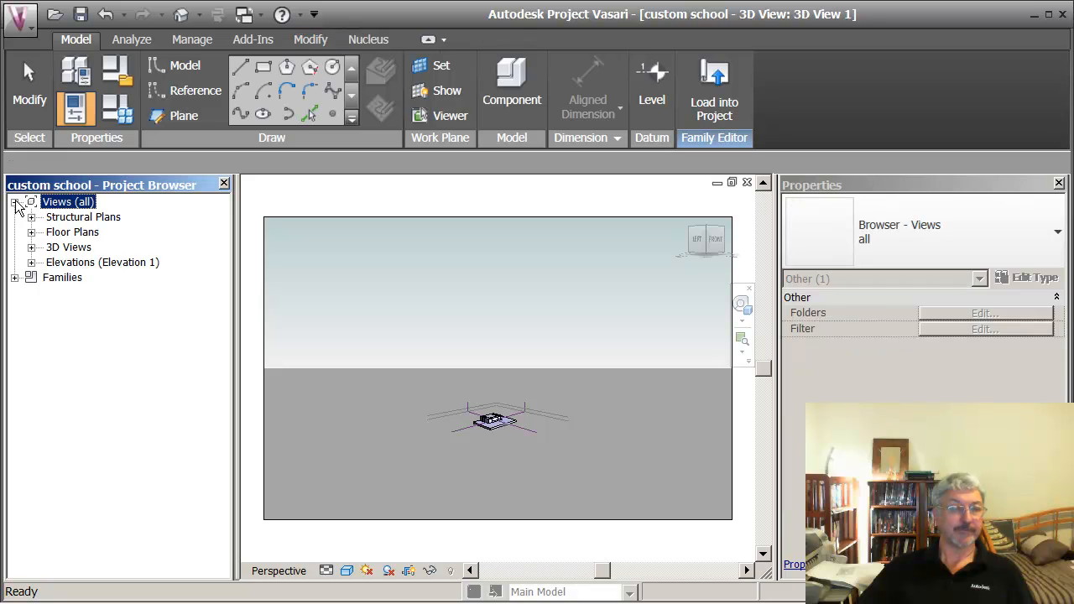
{"action": "left_click", "coordinate": [52, 250]}
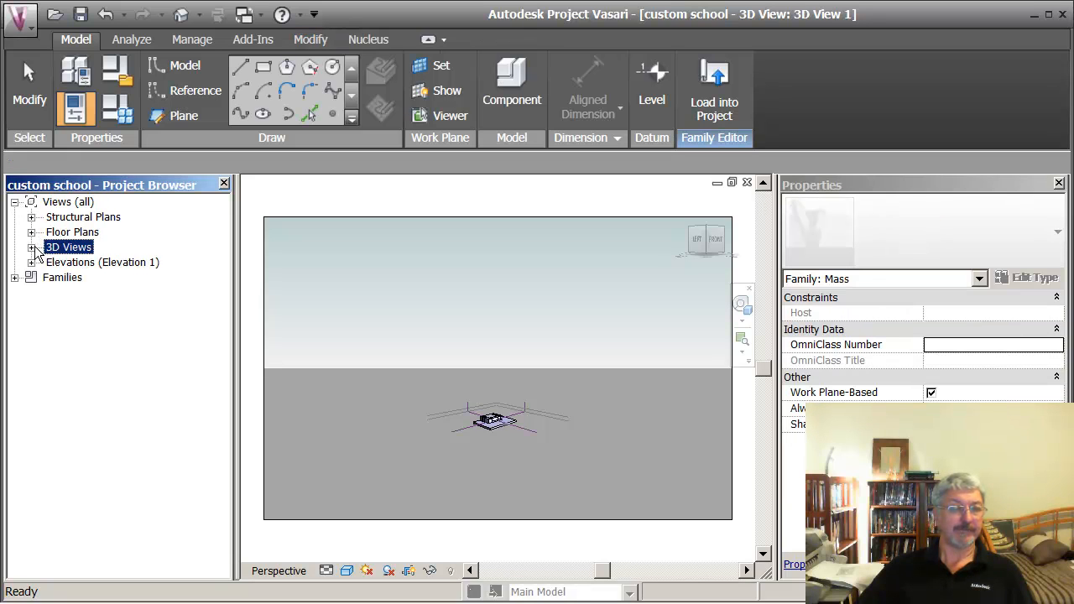
{"action": "left_click", "coordinate": [31, 247]}
{"action": "double_click", "coordinate": [84, 265]}
{"action": "double_click", "coordinate": [77, 277]}
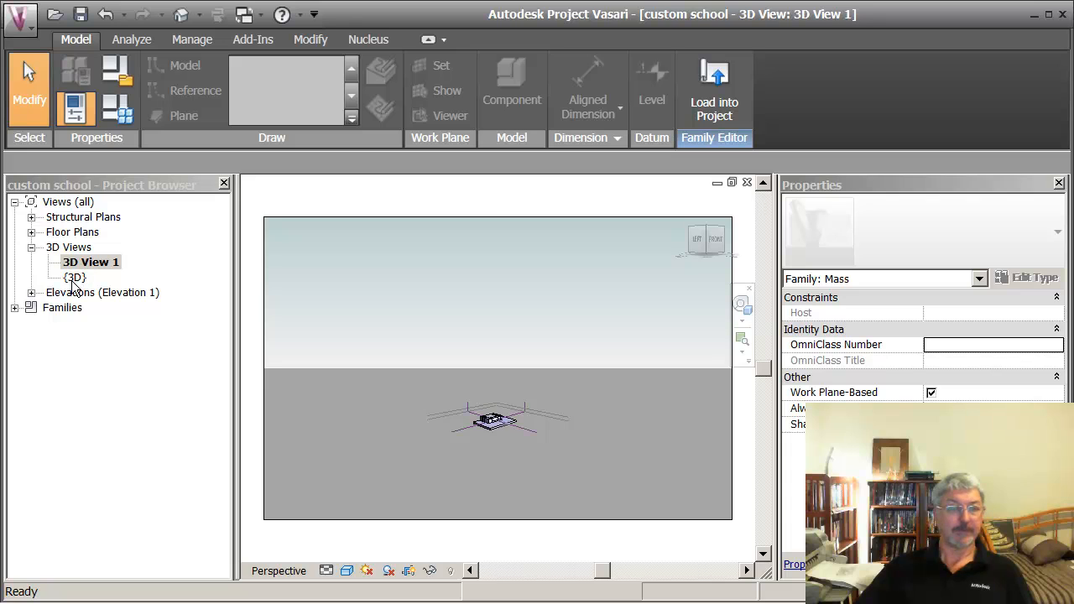
{"action": "scroll", "coordinate": [509, 470], "scroll_direction": "up", "scroll_amount": 3}
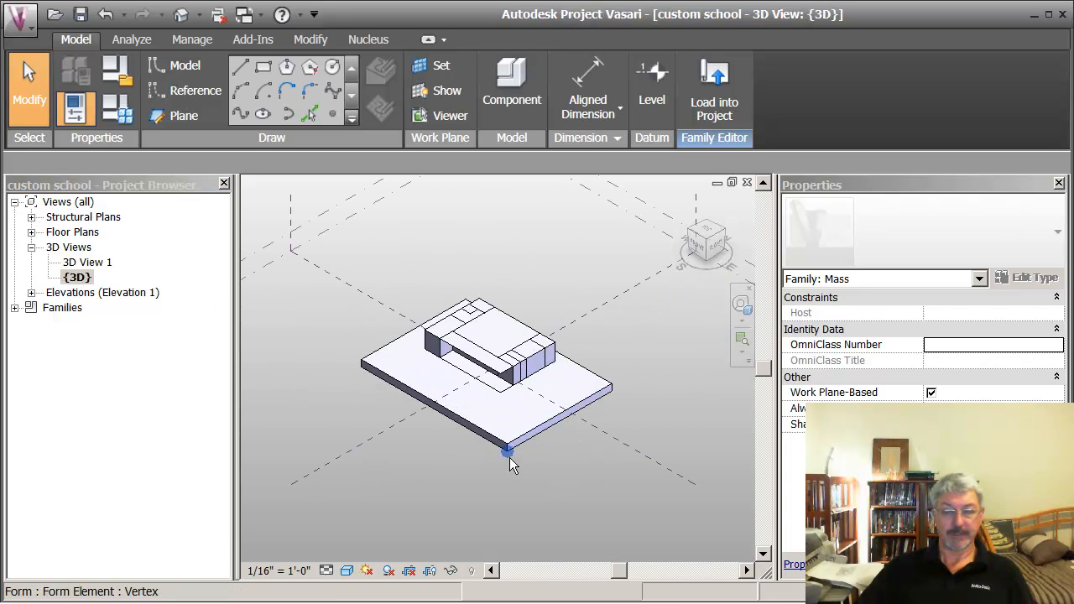
Step: Delete the flat base slab form beneath the school building
{"action": "left_click", "coordinate": [524, 429]}
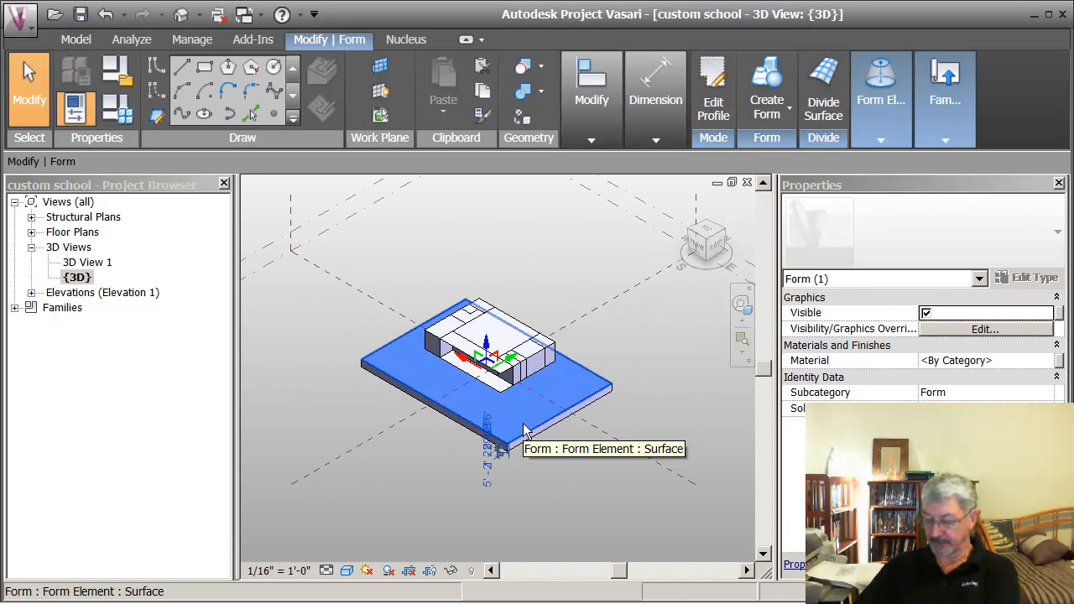
{"action": "key", "text": "Escape"}
{"action": "left_click", "coordinate": [507, 427]}
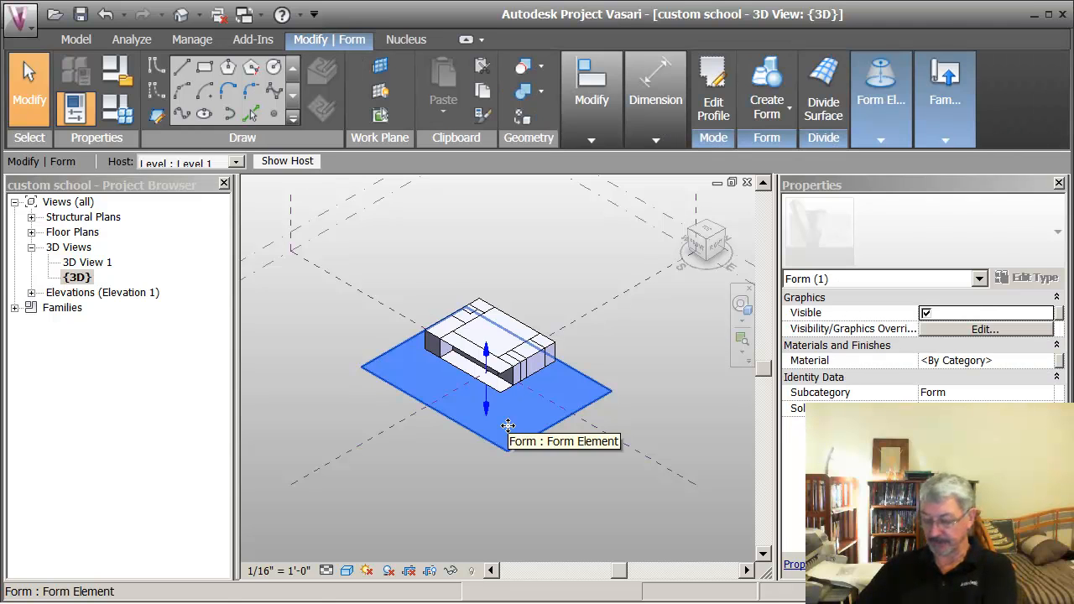
{"action": "key", "text": "Escape"}
{"action": "scroll", "coordinate": [458, 407], "scroll_direction": "up", "scroll_amount": 1}
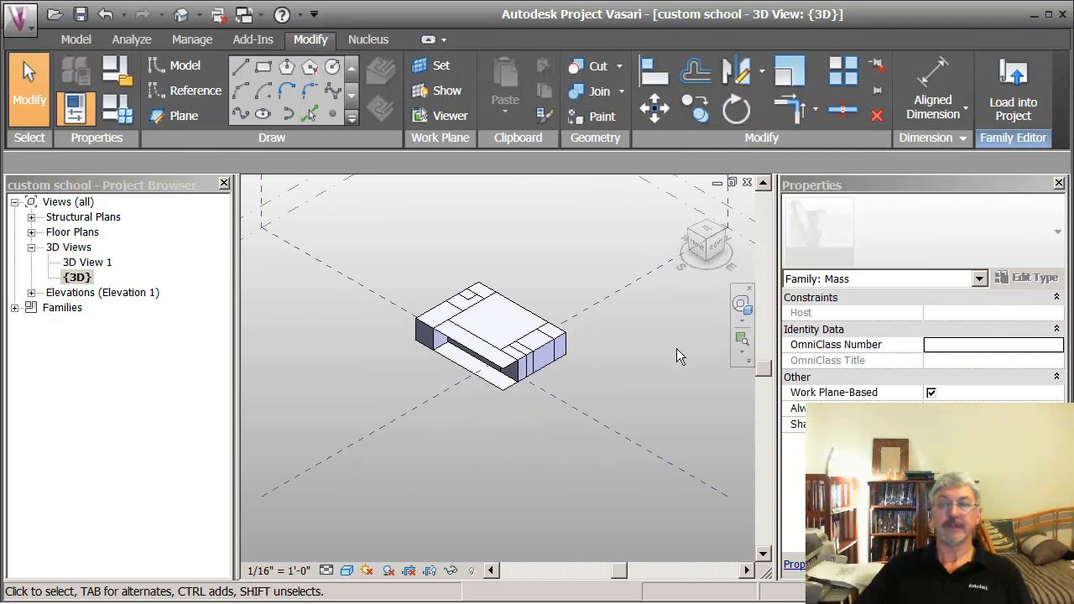
Step: Save the custom school family and load it into the project, overwriting the existing version and its parameter values
{"action": "left_click", "coordinate": [83, 16]}
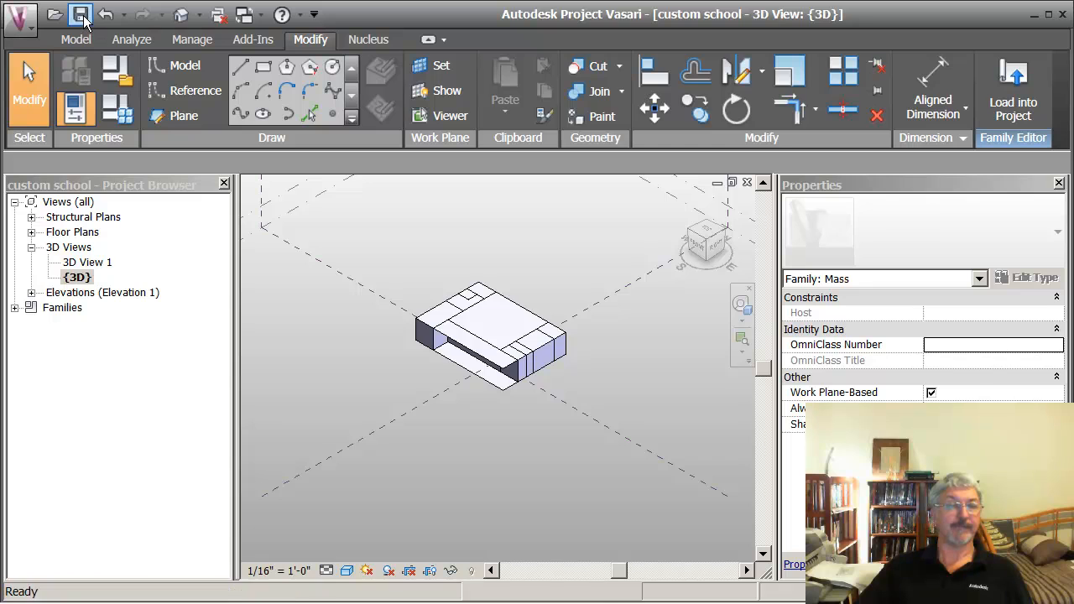
{"action": "left_click", "coordinate": [551, 328]}
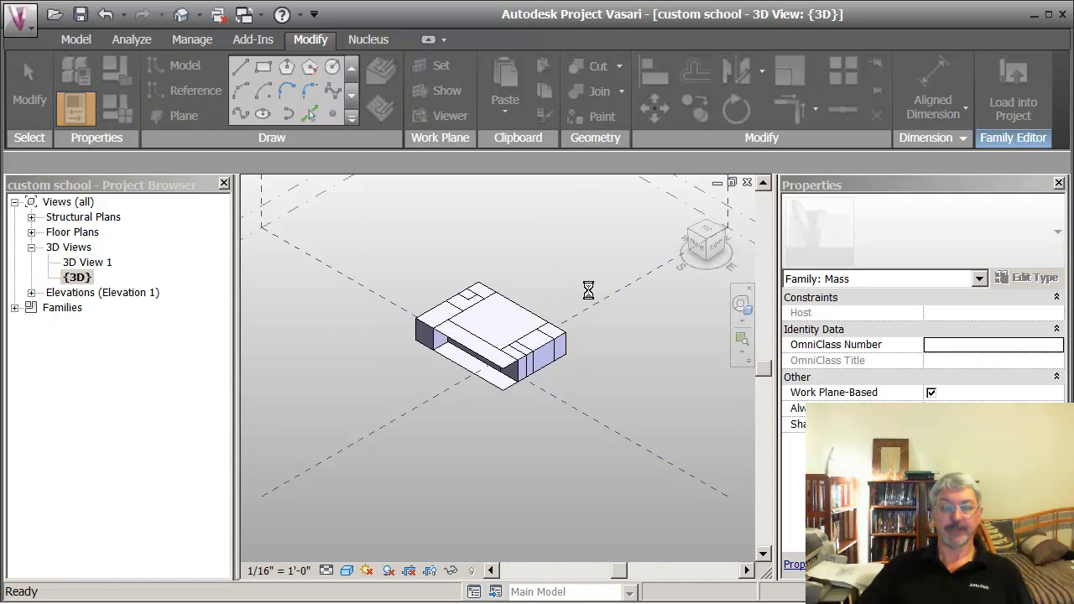
{"action": "left_click", "coordinate": [999, 96]}
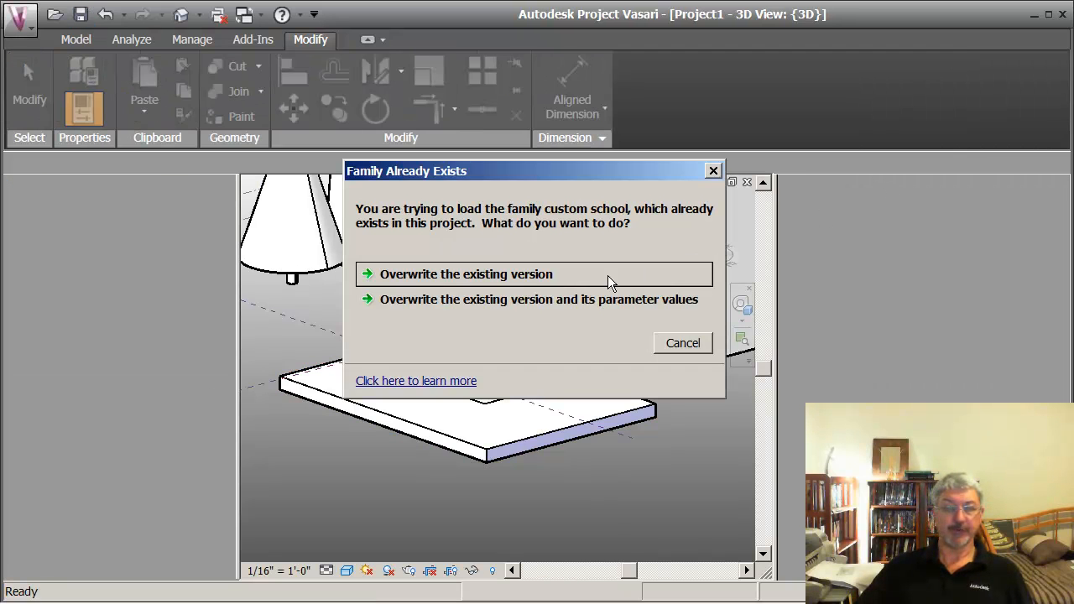
{"action": "left_click", "coordinate": [495, 302]}
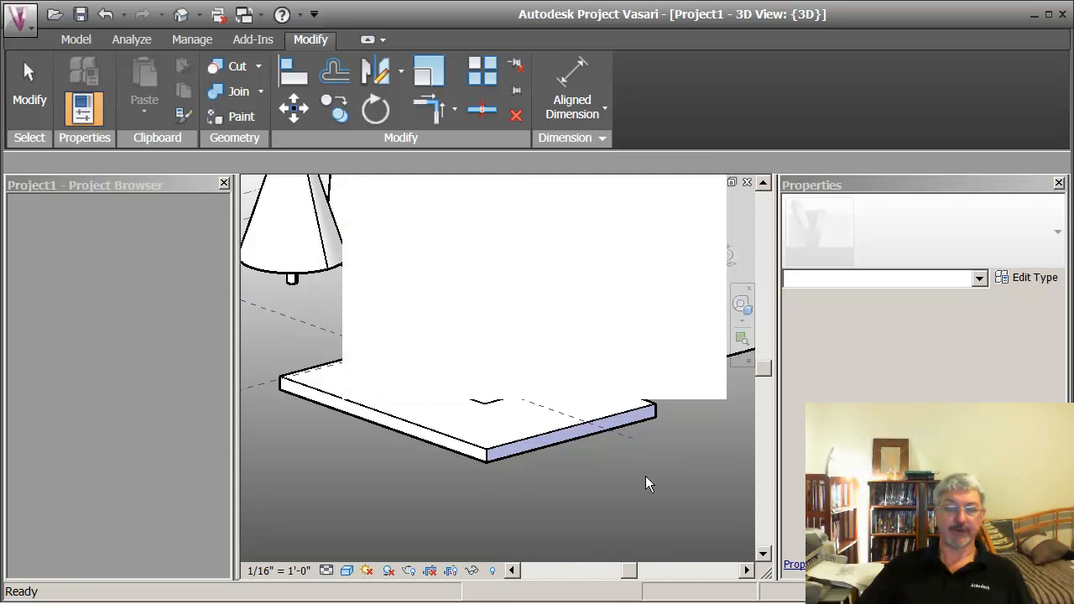
Step: Place a House Gable mass on Level 1 in the open area in front of the custom school
{"action": "scroll", "coordinate": [538, 434], "scroll_direction": "up", "scroll_amount": 3}
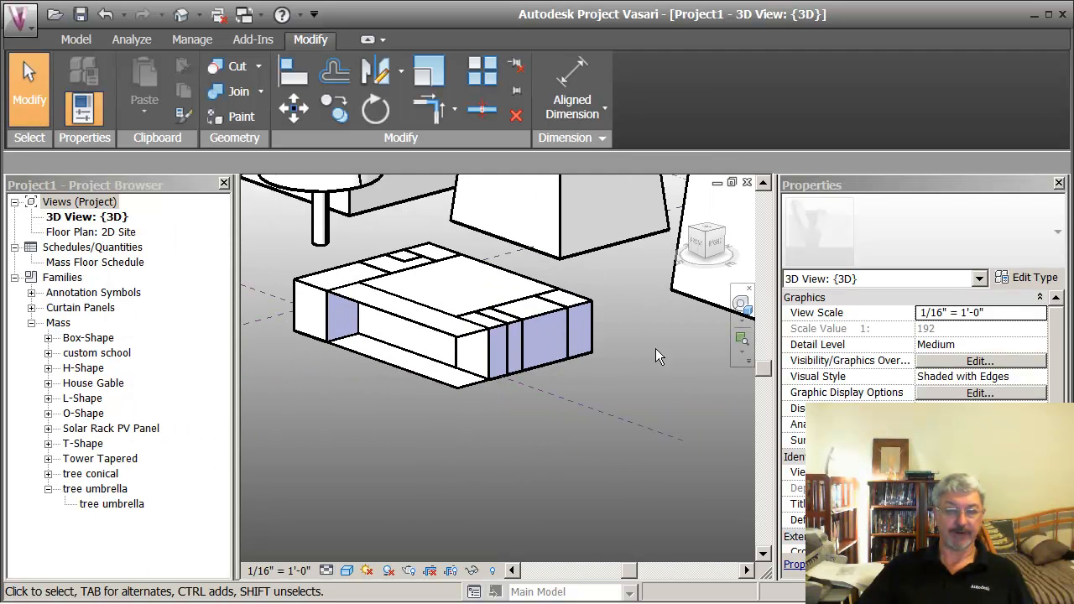
{"action": "scroll", "coordinate": [524, 424], "scroll_direction": "down", "scroll_amount": 3}
{"action": "middle_click_drag", "start_coordinate": [494, 465], "coordinate": [499, 489]}
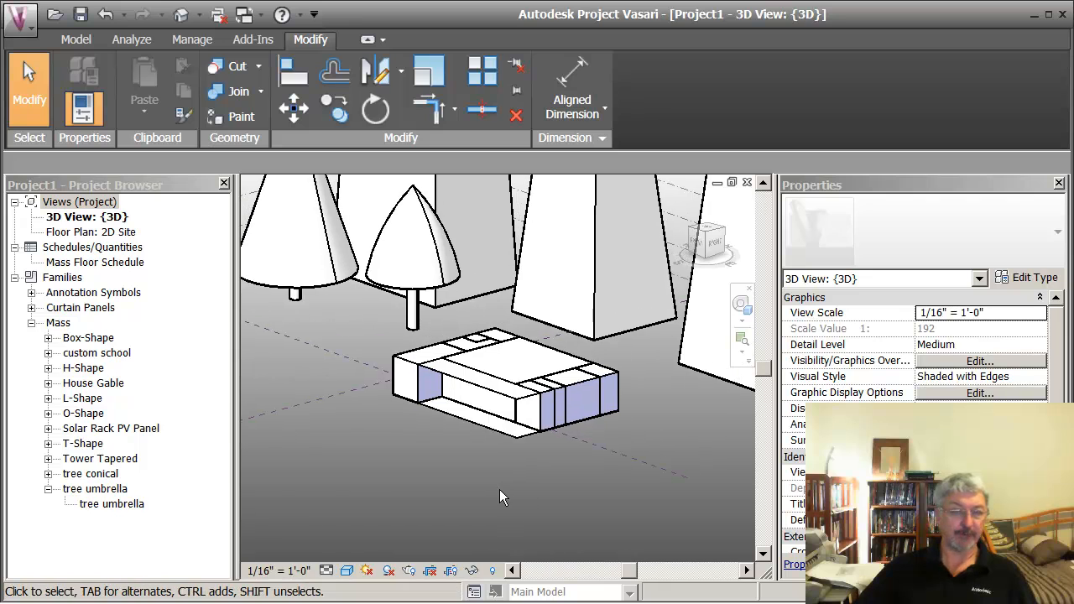
{"action": "left_click", "coordinate": [49, 489]}
{"action": "left_click", "coordinate": [78, 386]}
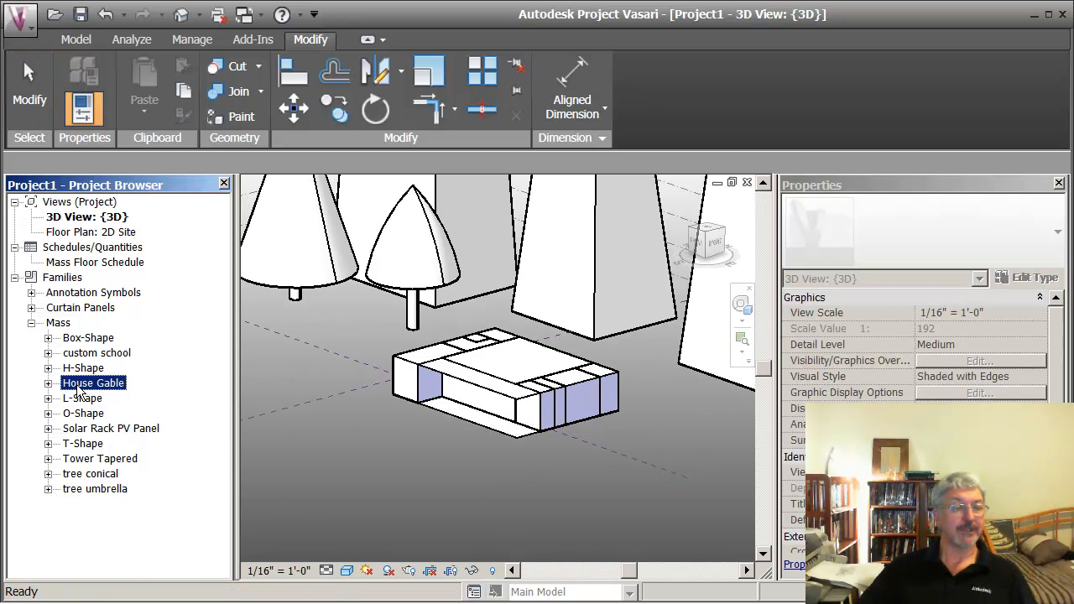
{"action": "left_click", "coordinate": [48, 383]}
{"action": "left_click_drag", "start_coordinate": [91, 399], "coordinate": [453, 445]}
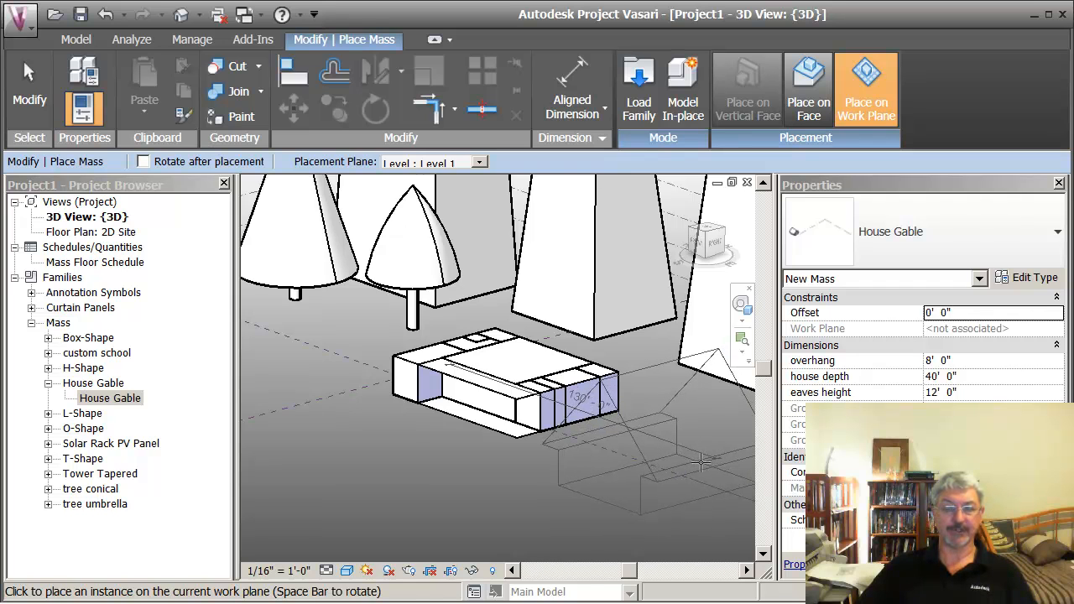
{"action": "middle_click_drag", "start_coordinate": [710, 472], "coordinate": [707, 395]}
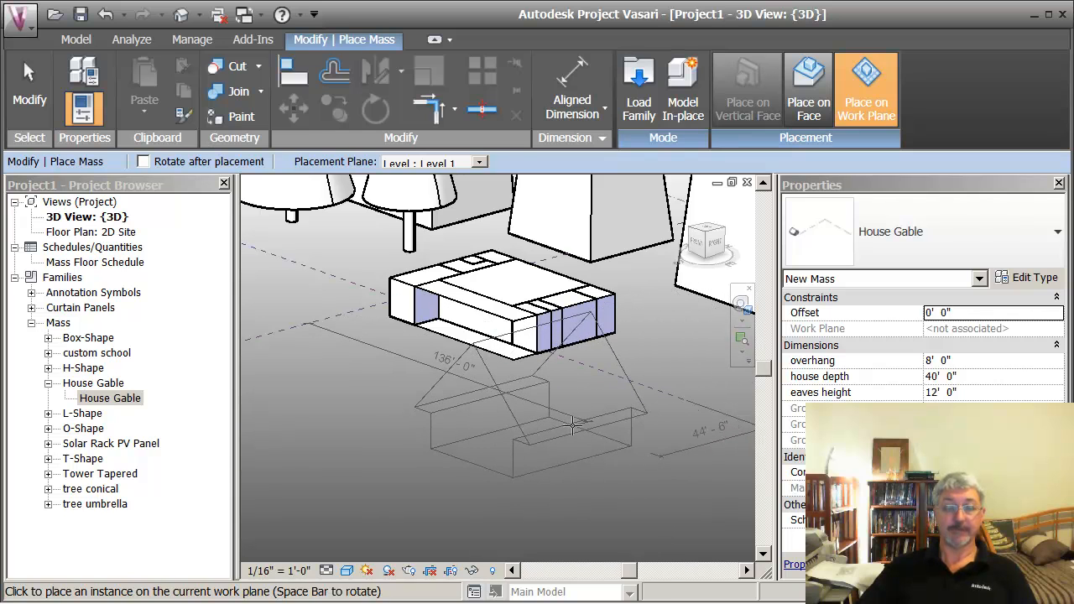
{"action": "left_click", "coordinate": [547, 434]}
{"action": "key", "text": "Escape"}
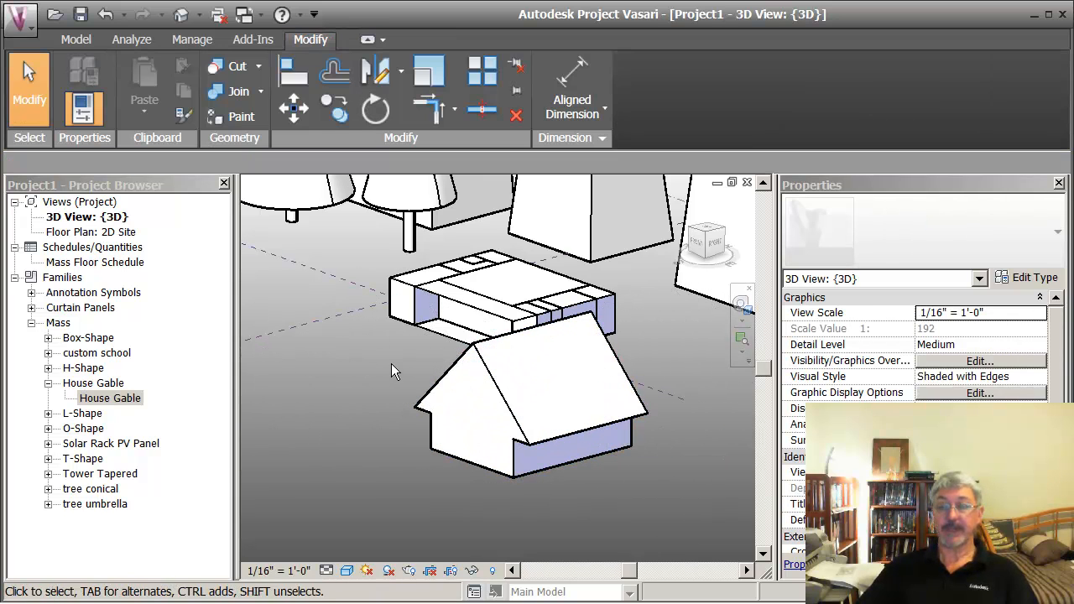
Step: Set the placed house gable's overhang to 16', house depth to 50' and eaves height to 11'
{"action": "left_click", "coordinate": [523, 383]}
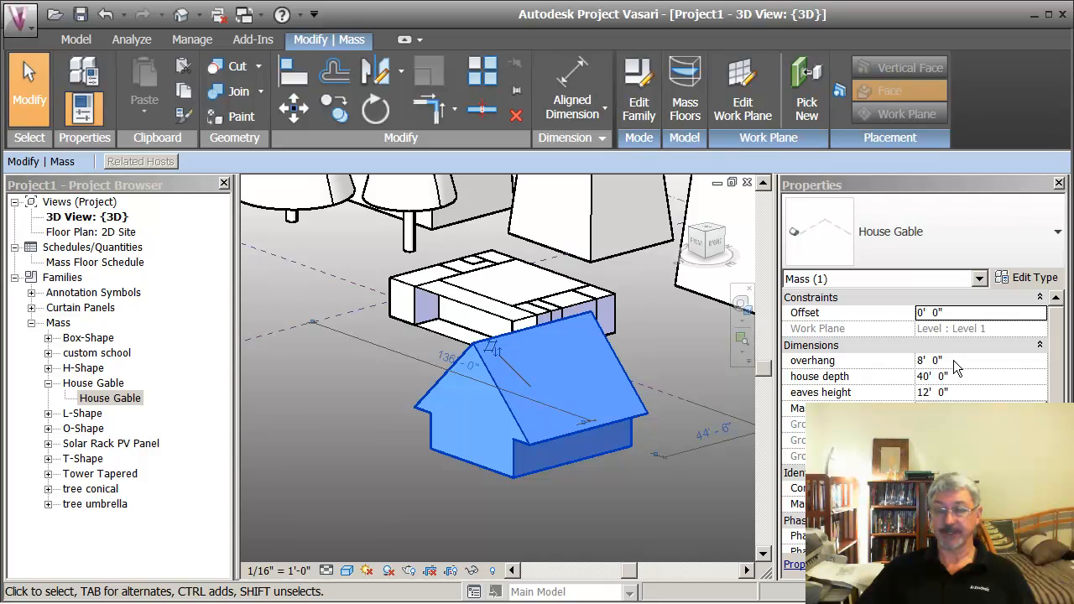
{"action": "left_click", "coordinate": [954, 360]}
{"action": "type", "text": "16"}
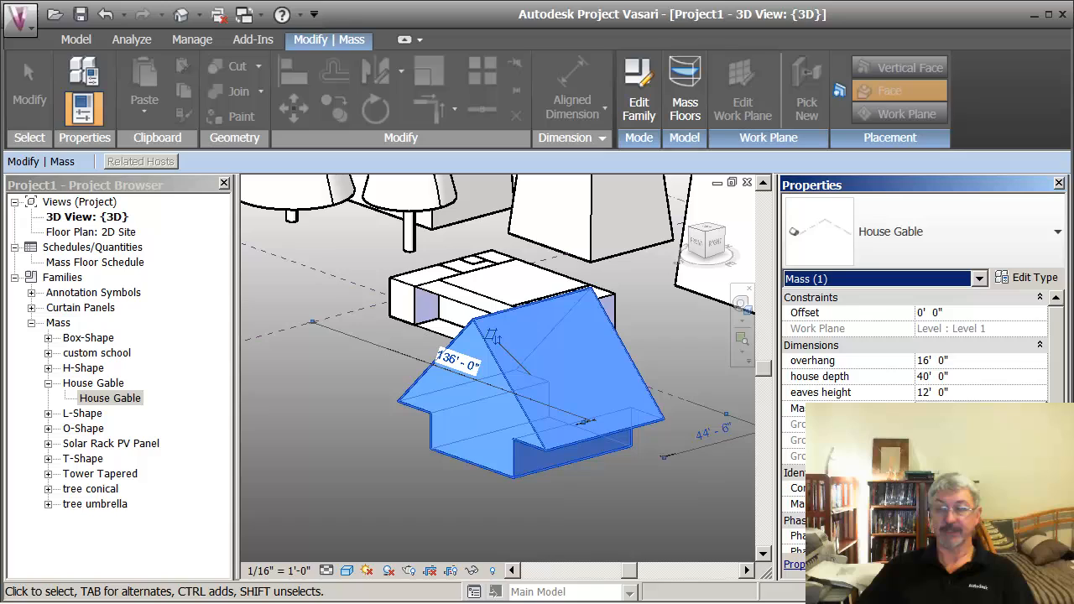
{"action": "left_click", "coordinate": [956, 376]}
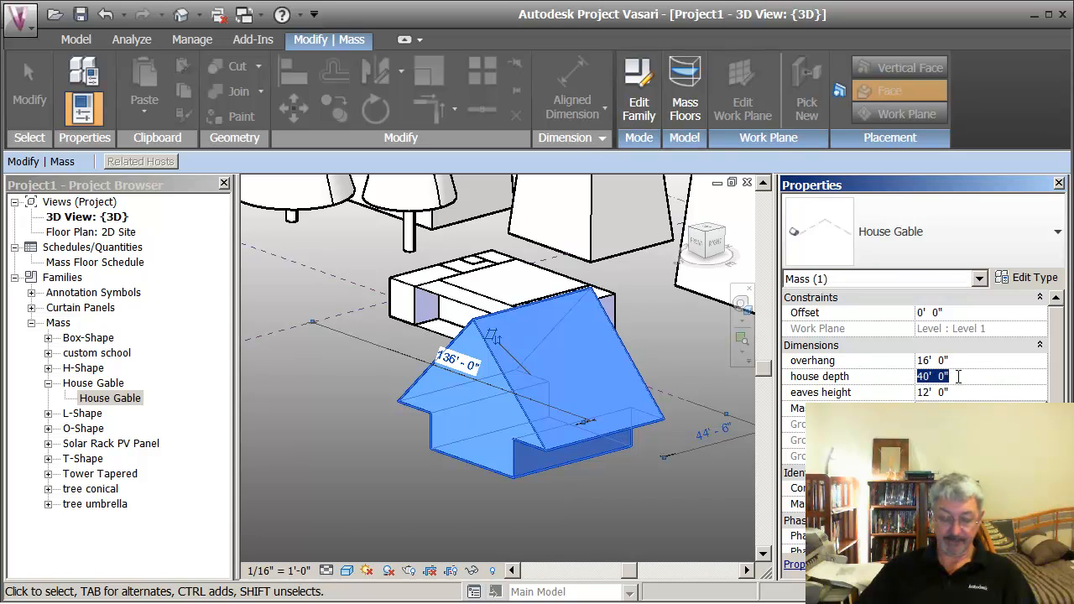
{"action": "type", "text": "50"}
{"action": "key", "text": "Return"}
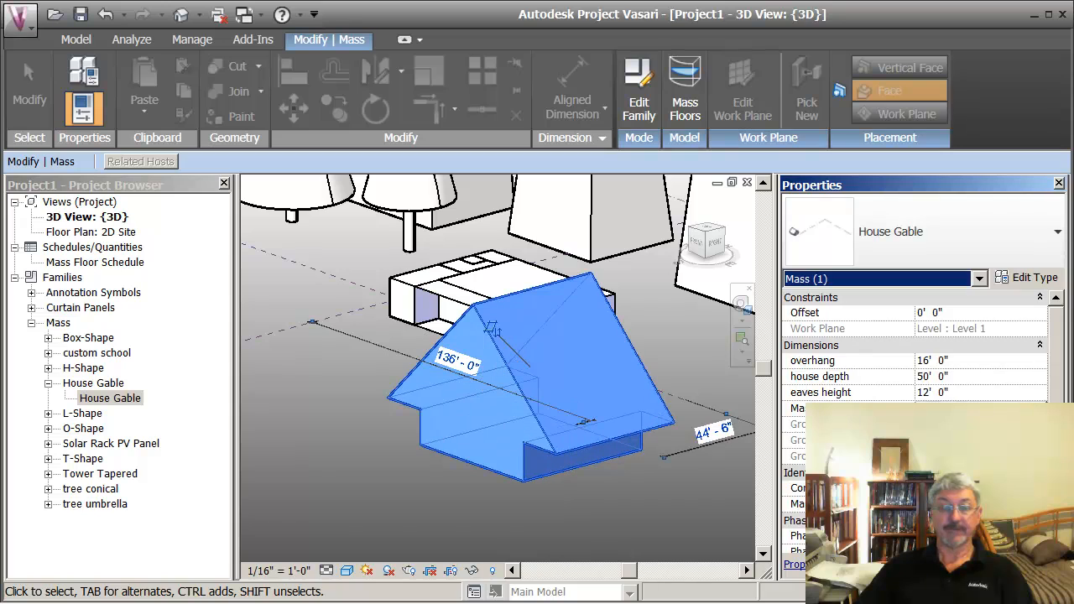
{"action": "left_click", "coordinate": [956, 392]}
{"action": "left_click", "coordinate": [956, 392]}
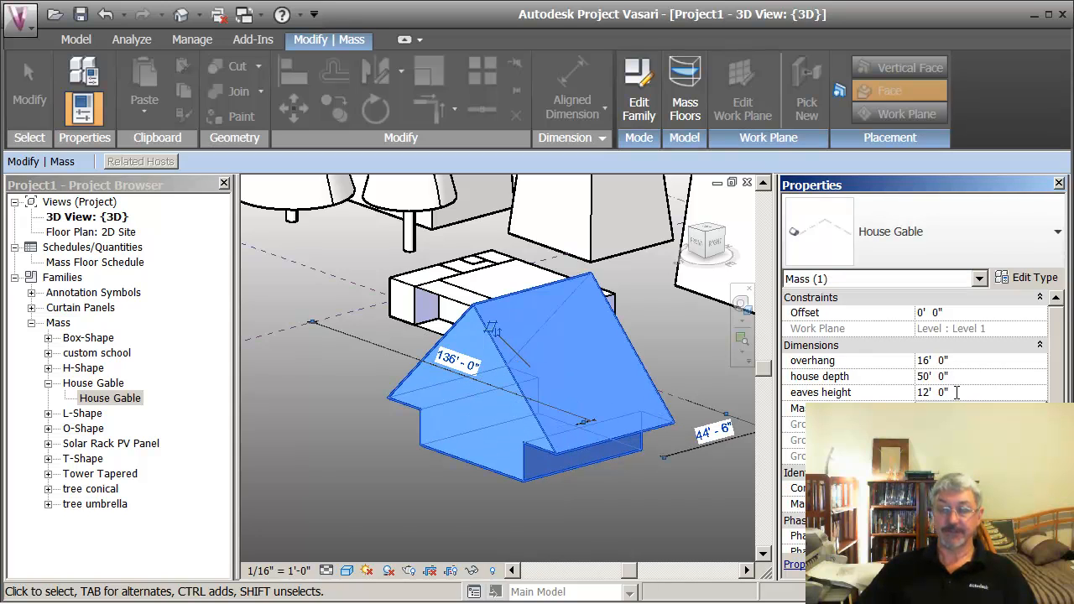
{"action": "left_click_drag", "start_coordinate": [957, 393], "coordinate": [906, 392]}
{"action": "type", "text": "11"}
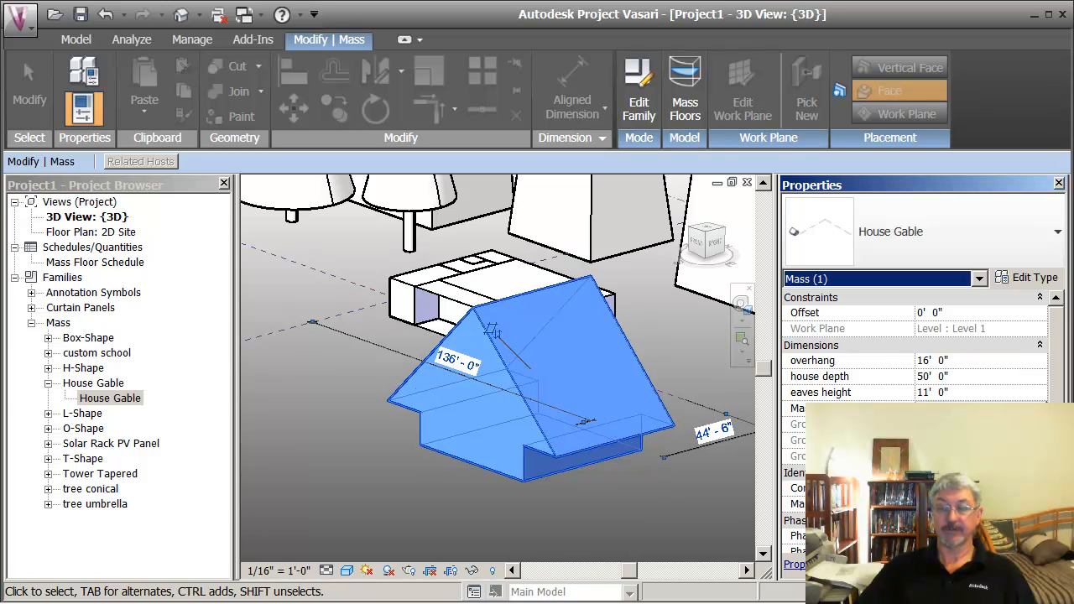
{"action": "left_click", "coordinate": [695, 487]}
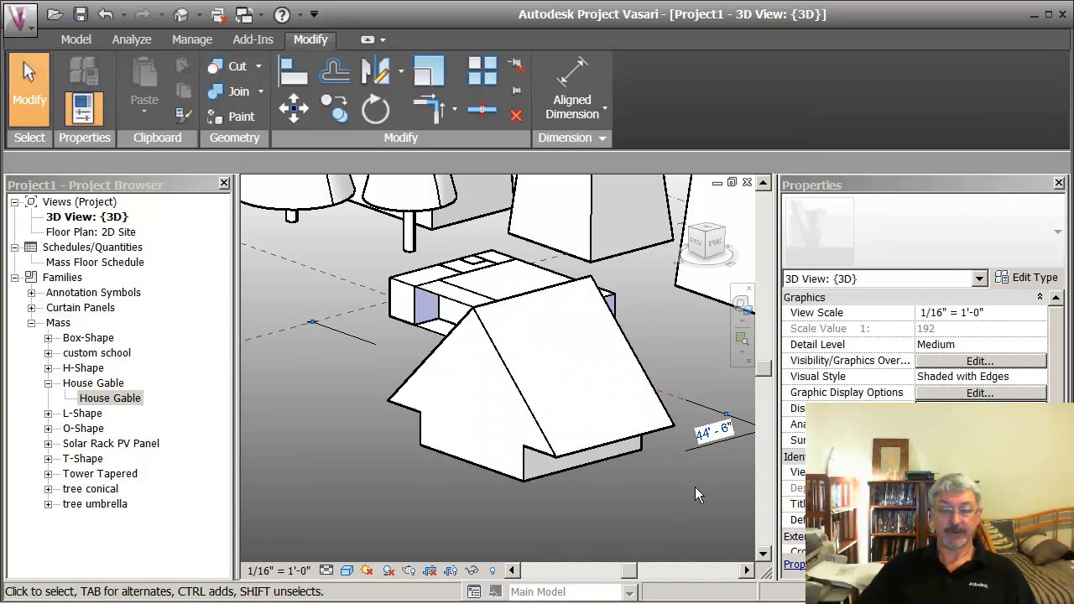
Step: Turn on shadows in the 3D view
{"action": "left_click", "coordinate": [389, 571]}
{"action": "left_click", "coordinate": [410, 550]}
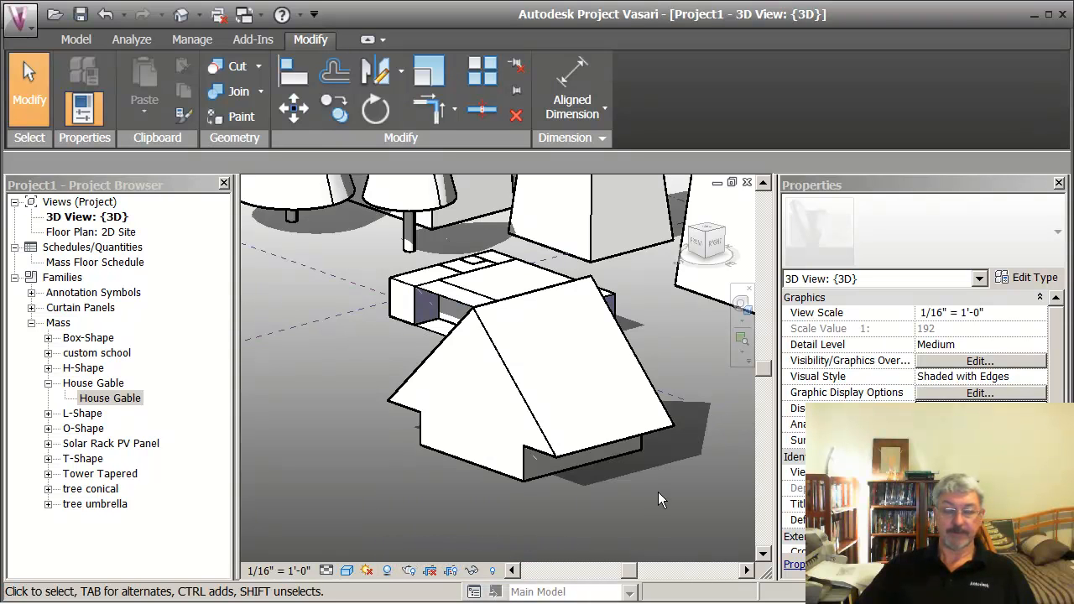
{"action": "mouse_move", "coordinate": [644, 495]}
{"action": "middle_mouse_down"}
{"action": "mouse_move", "coordinate": [647, 506]}
{"action": "mouse_move", "coordinate": [636, 498]}
{"action": "middle_mouse_up"}
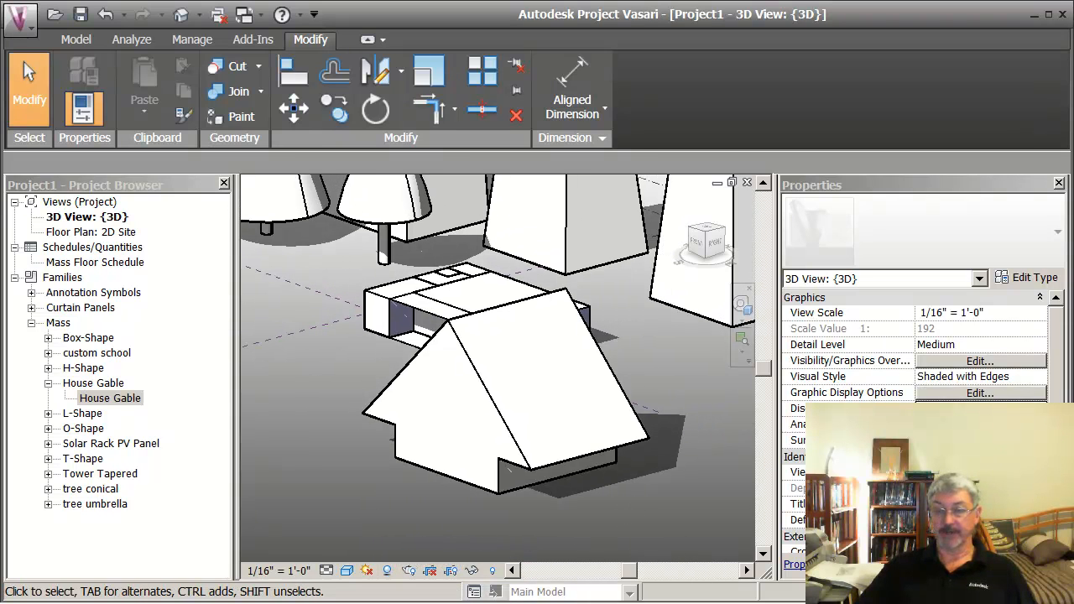
Step: Set the house gable's overhang to 1'
{"action": "left_click", "coordinate": [612, 414]}
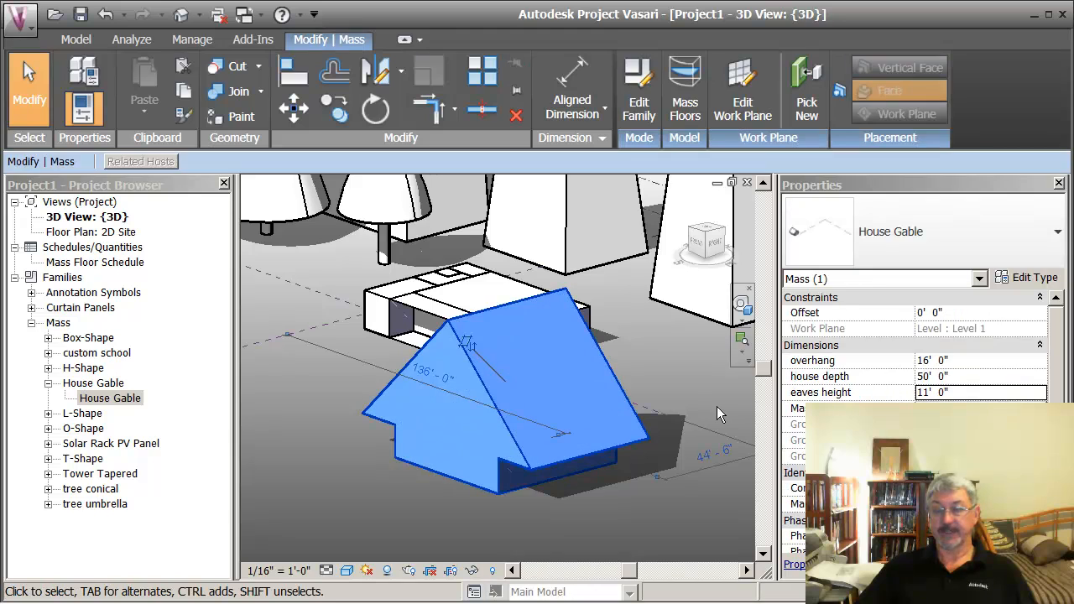
{"action": "left_click", "coordinate": [962, 361]}
{"action": "type", "text": "1"}
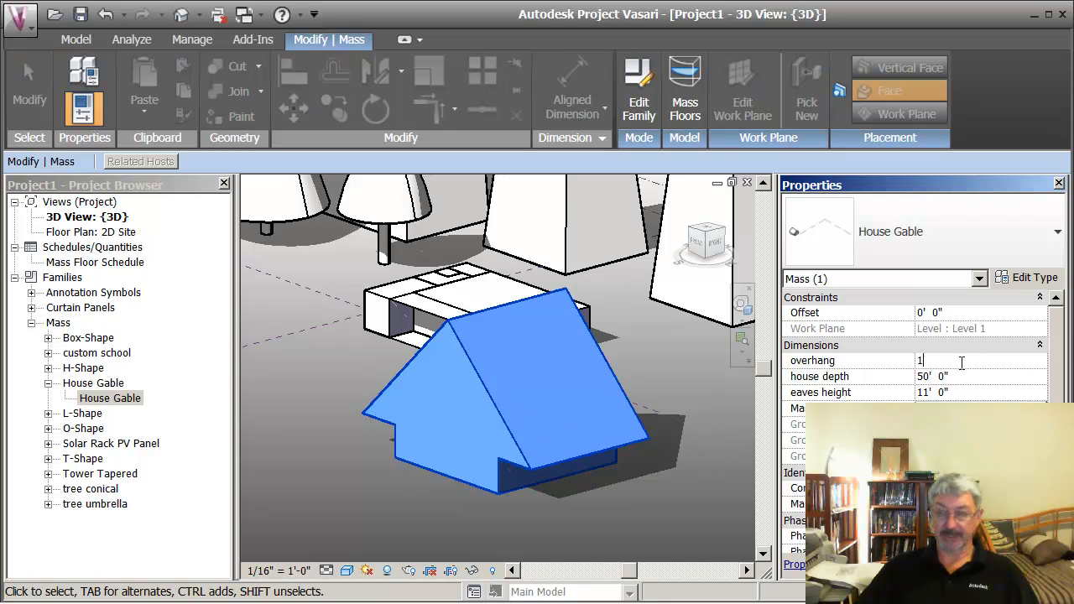
{"action": "key", "text": "Return"}
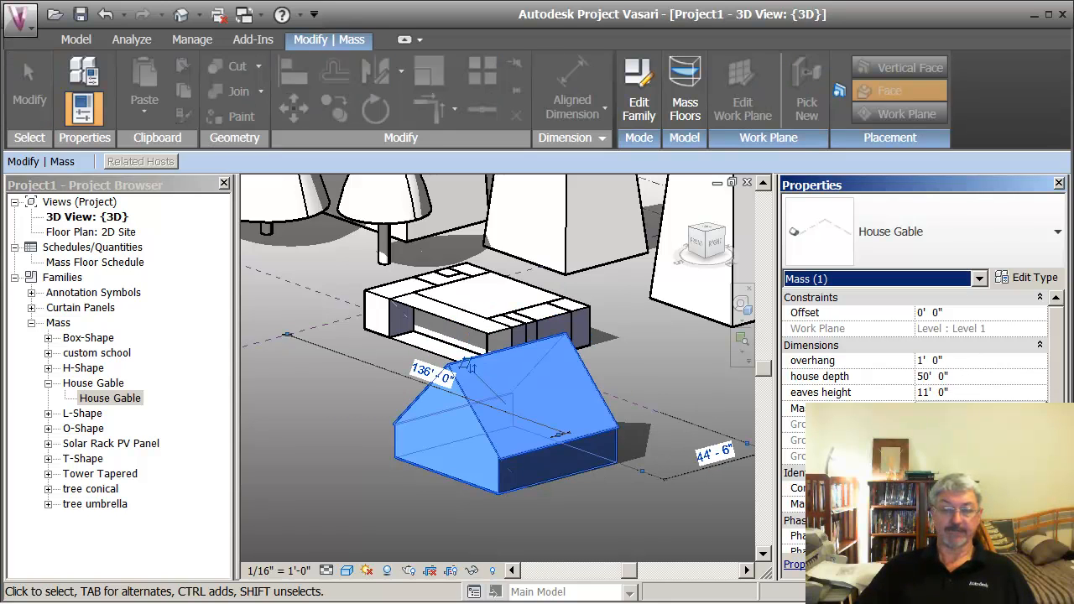
{"action": "left_click", "coordinate": [675, 504]}
{"action": "scroll", "coordinate": [622, 495], "scroll_direction": "down", "scroll_amount": 2}
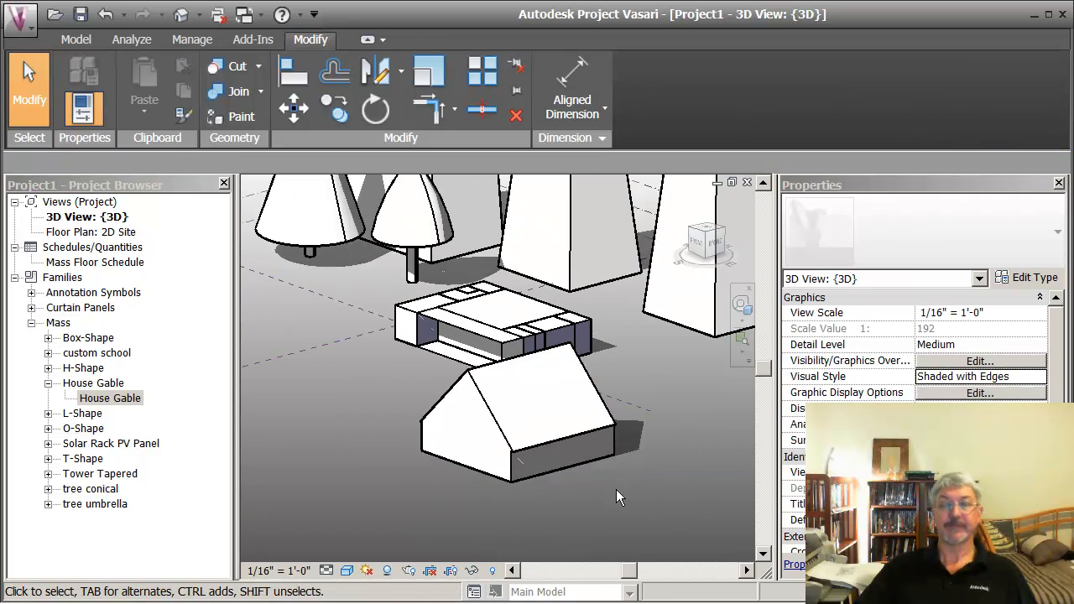
{"action": "scroll", "coordinate": [617, 497], "scroll_direction": "down", "scroll_amount": 4}
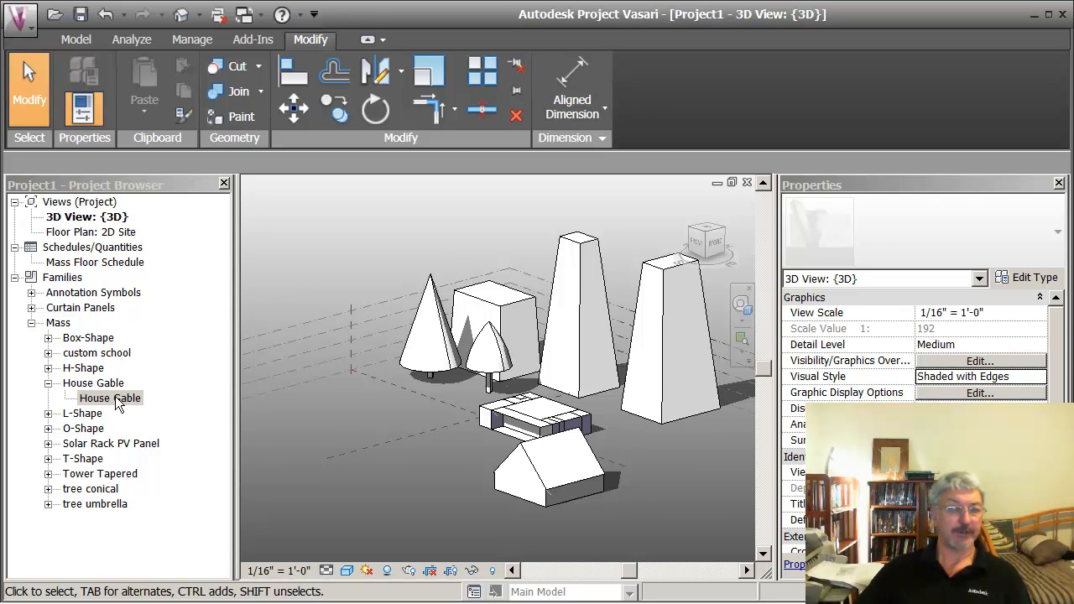
{"action": "left_click_drag", "start_coordinate": [116, 403], "coordinate": [356, 401]}
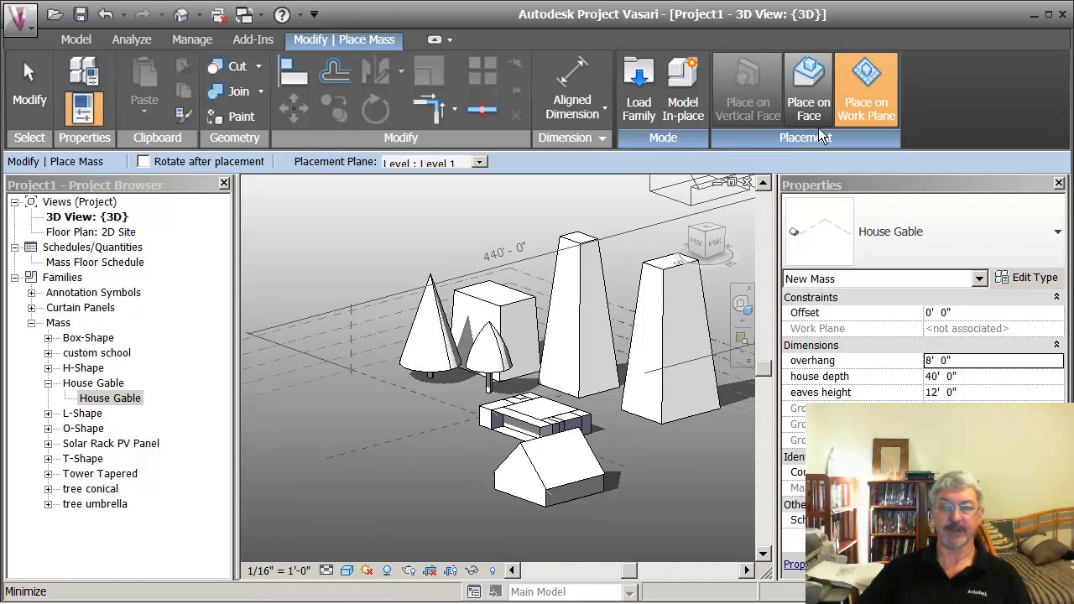
{"action": "left_click", "coordinate": [813, 87]}
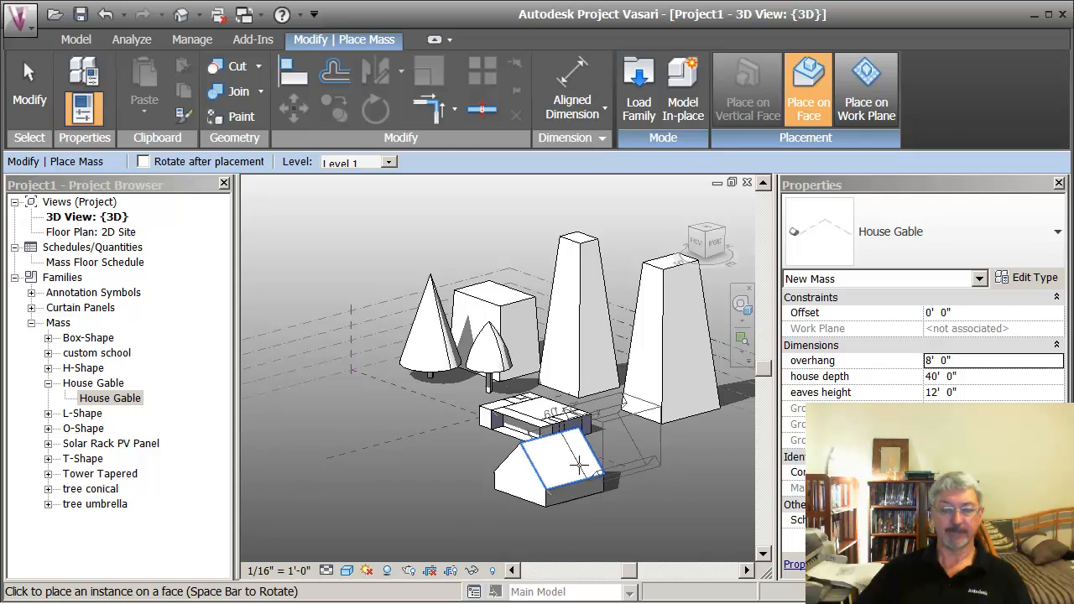
{"action": "key", "text": "Escape"}
Step: Place a 30x8 Solar Rack PV Panel on the custom school's flat roof, using face-based placement
{"action": "scroll", "coordinate": [612, 428], "scroll_direction": "up", "scroll_amount": 5}
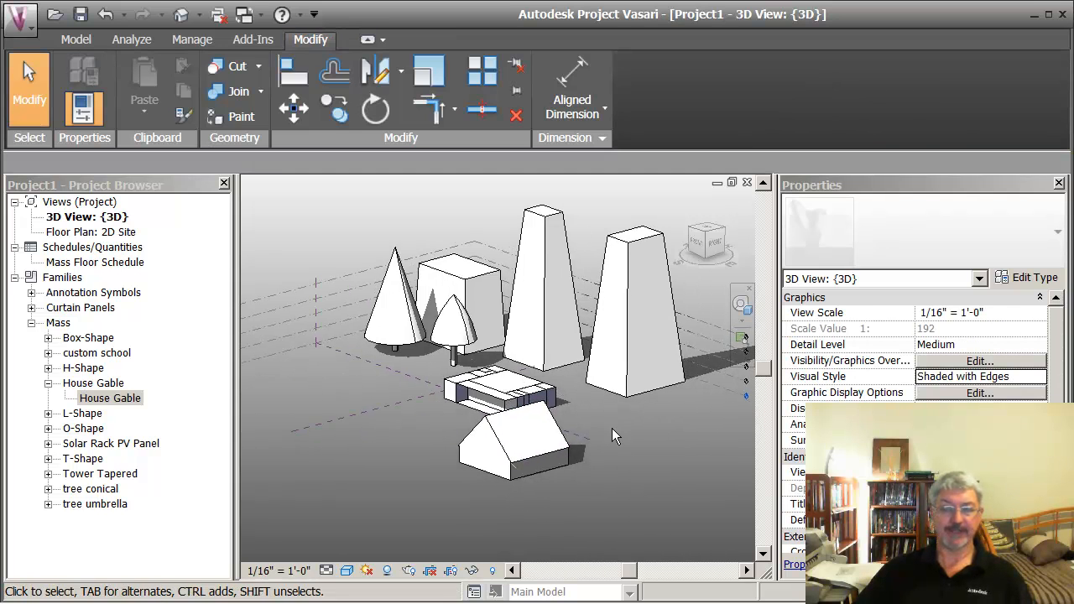
{"action": "middle_click_drag", "start_coordinate": [623, 365], "coordinate": [678, 374]}
{"action": "scroll", "coordinate": [656, 346], "scroll_direction": "down", "scroll_amount": 1}
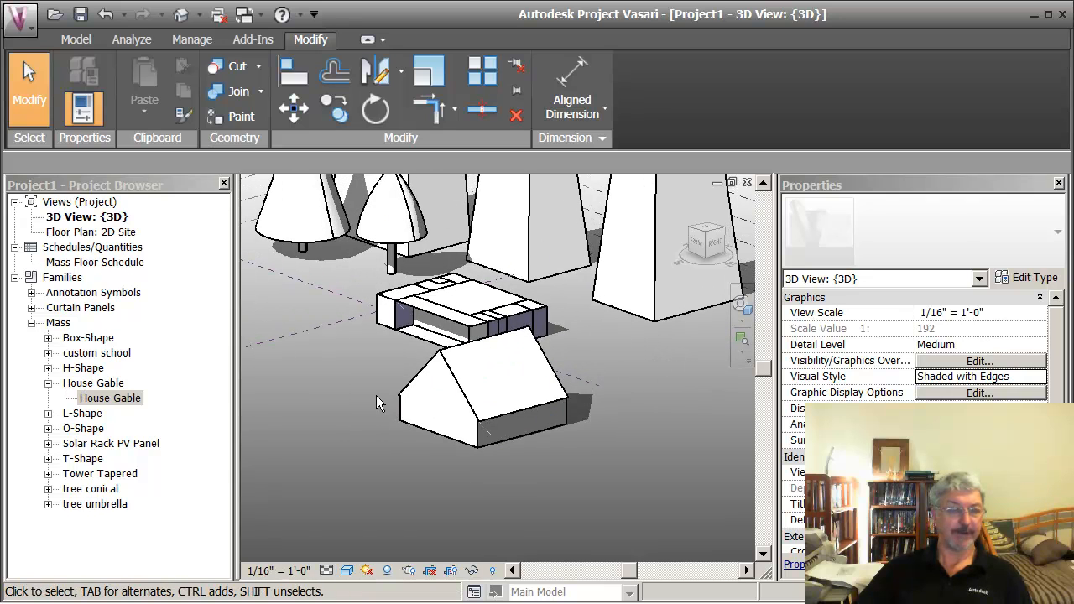
{"action": "left_click", "coordinate": [53, 399]}
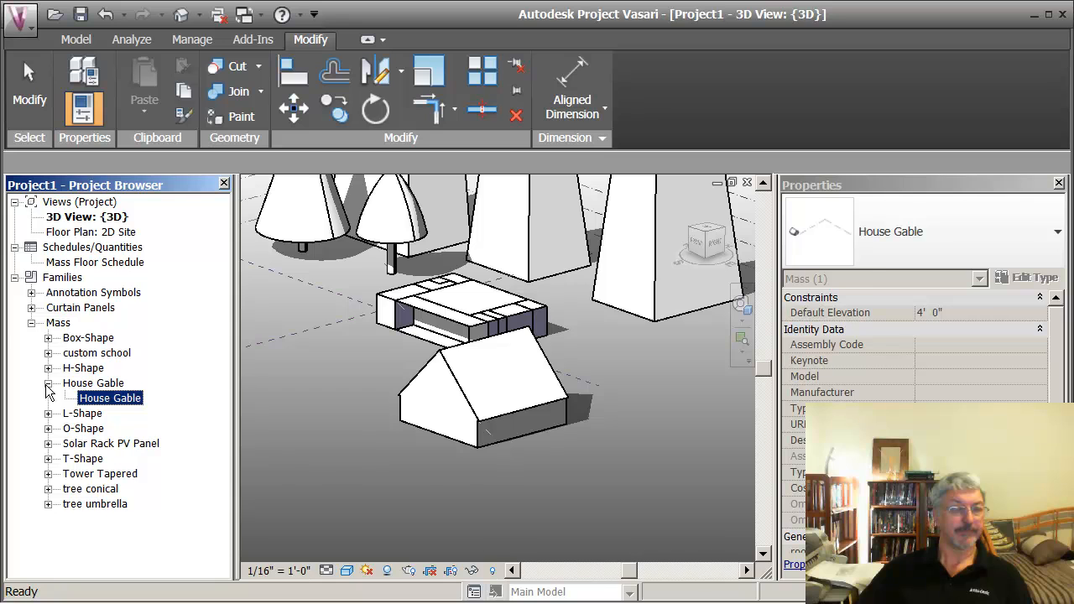
{"action": "left_click", "coordinate": [47, 384]}
{"action": "left_click", "coordinate": [47, 429]}
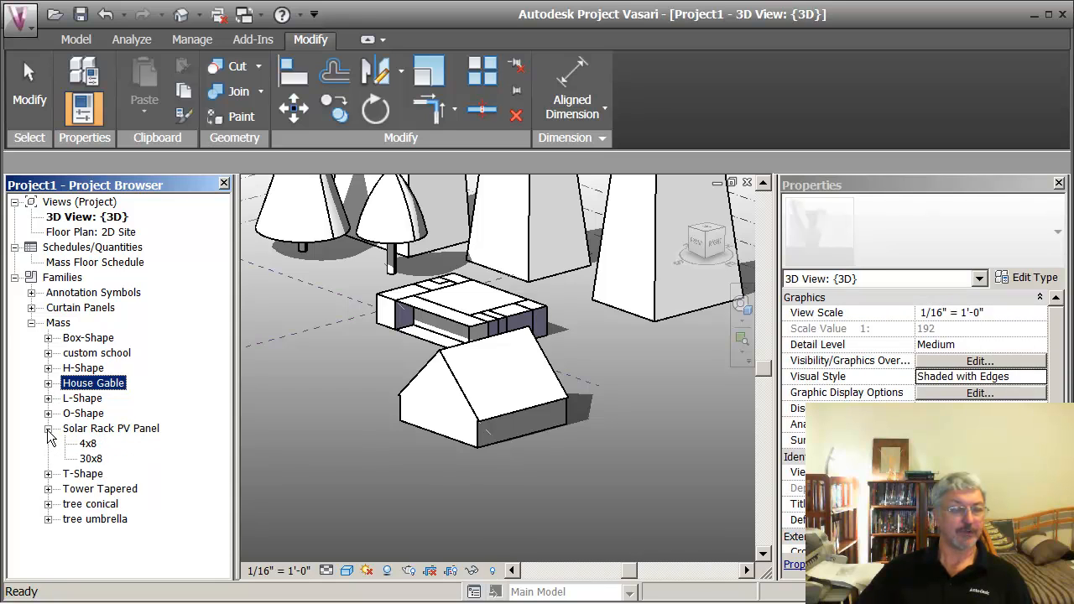
{"action": "left_click_drag", "start_coordinate": [89, 458], "coordinate": [352, 364]}
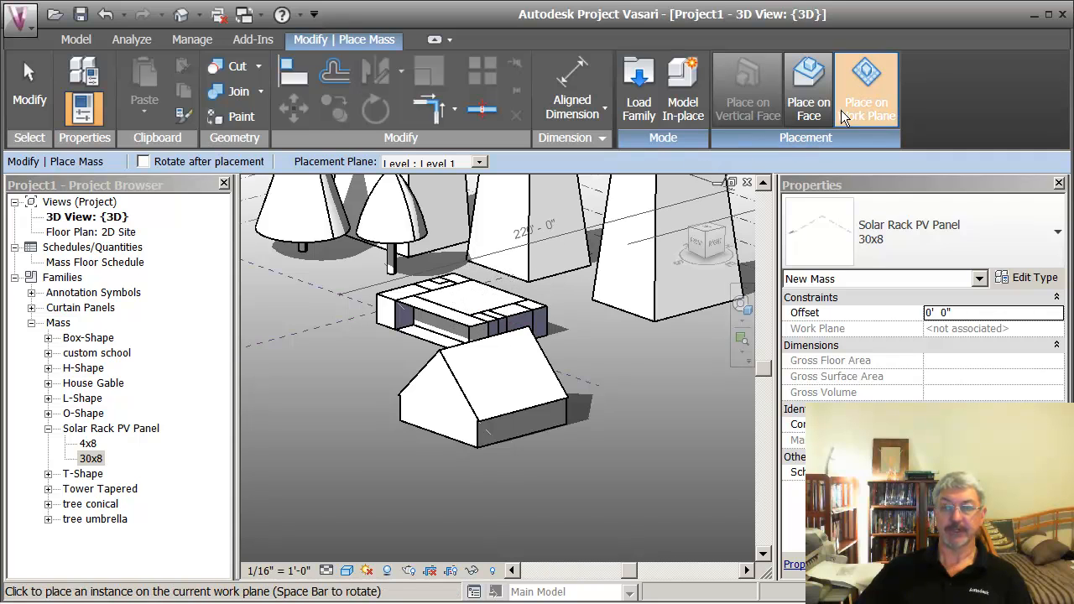
{"action": "left_click", "coordinate": [808, 94]}
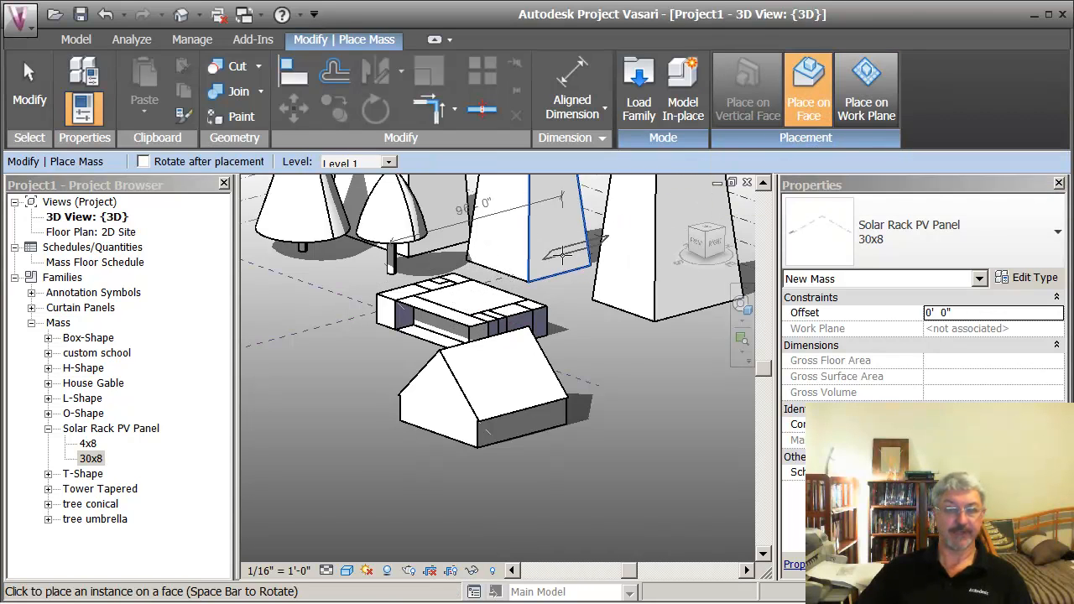
{"action": "left_click", "coordinate": [466, 298]}
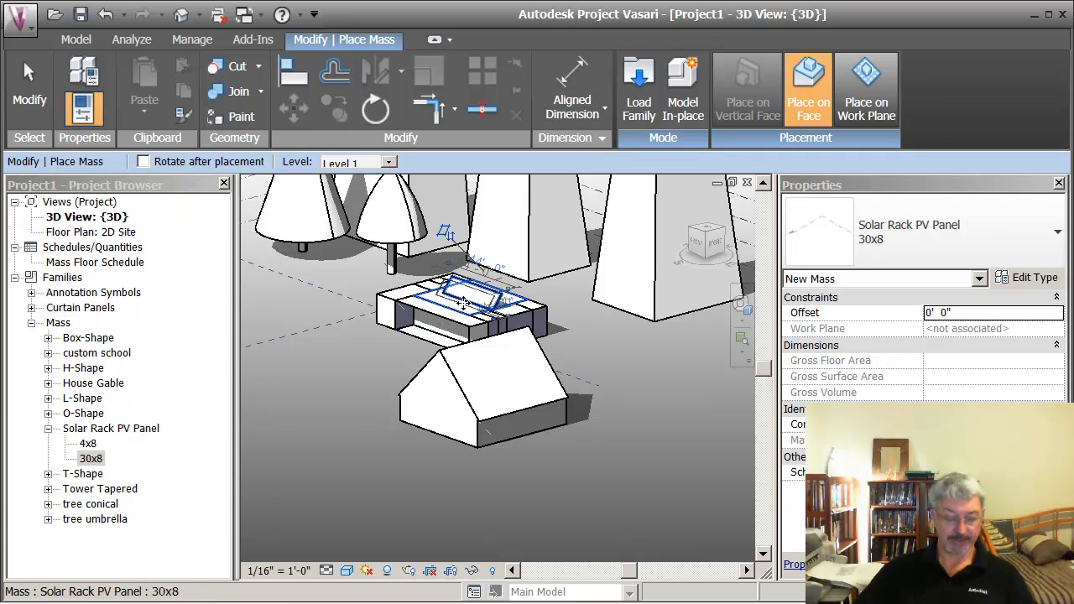
{"action": "middle_click_drag", "start_coordinate": [466, 302], "coordinate": [467, 361]}
{"action": "key", "text": "Escape"}
Step: Set the tilt angle of the 30x8 Solar Rack PV Panel type on the school's roof to 38°
{"action": "scroll", "coordinate": [466, 375], "scroll_direction": "up", "scroll_amount": 5}
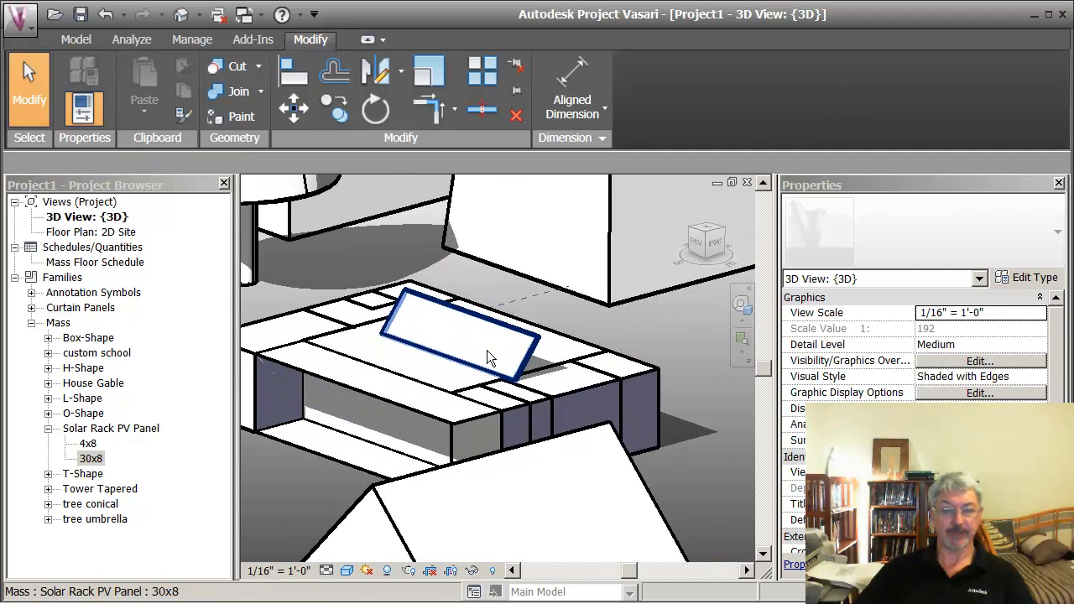
{"action": "scroll", "coordinate": [590, 239], "scroll_direction": "down", "scroll_amount": 3}
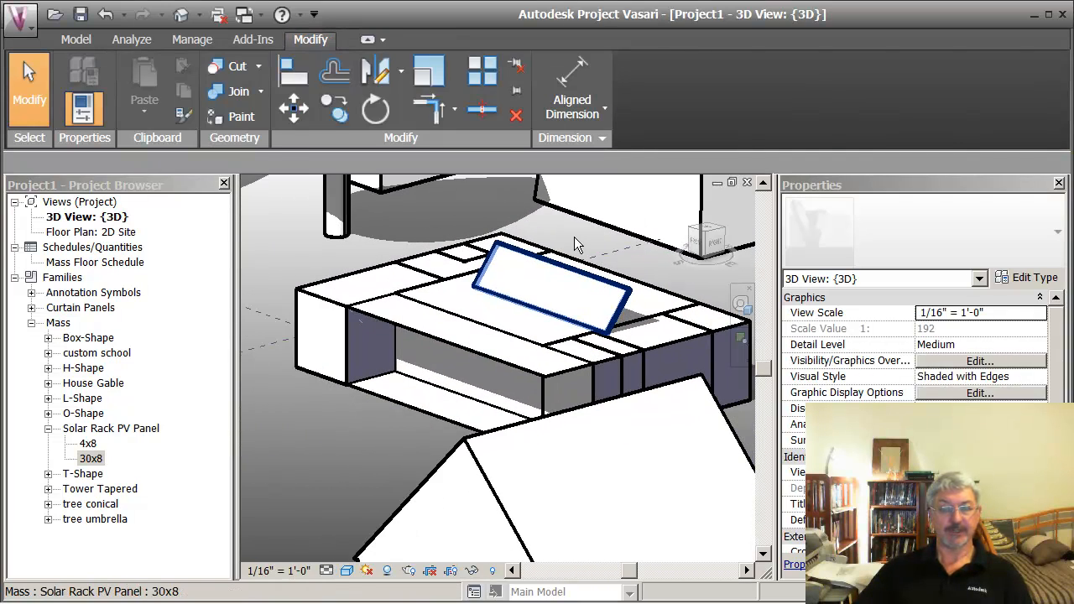
{"action": "left_click", "coordinate": [503, 247]}
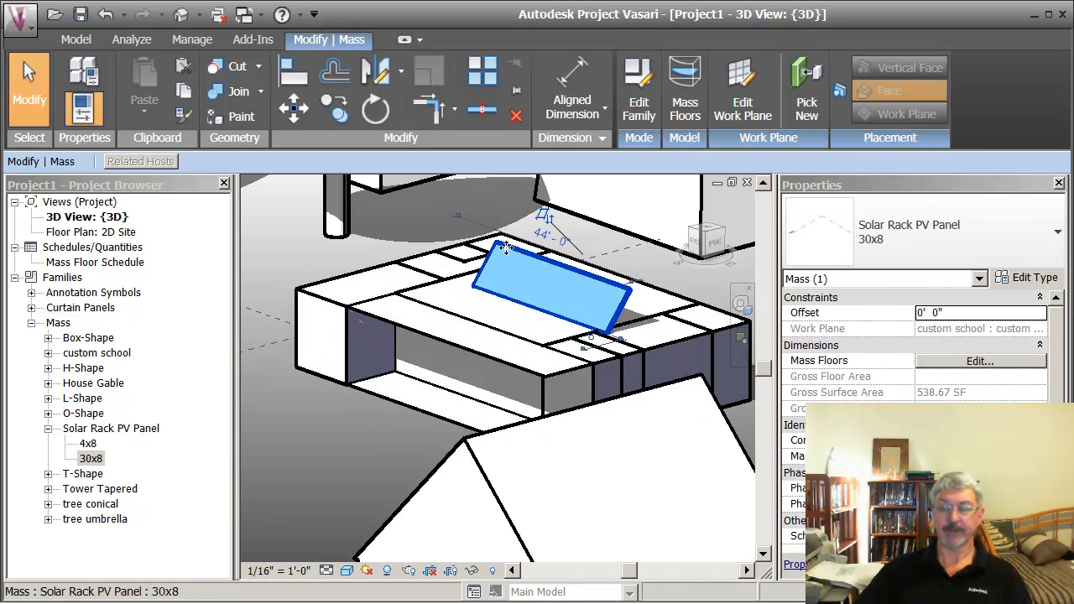
{"action": "left_click", "coordinate": [1005, 278]}
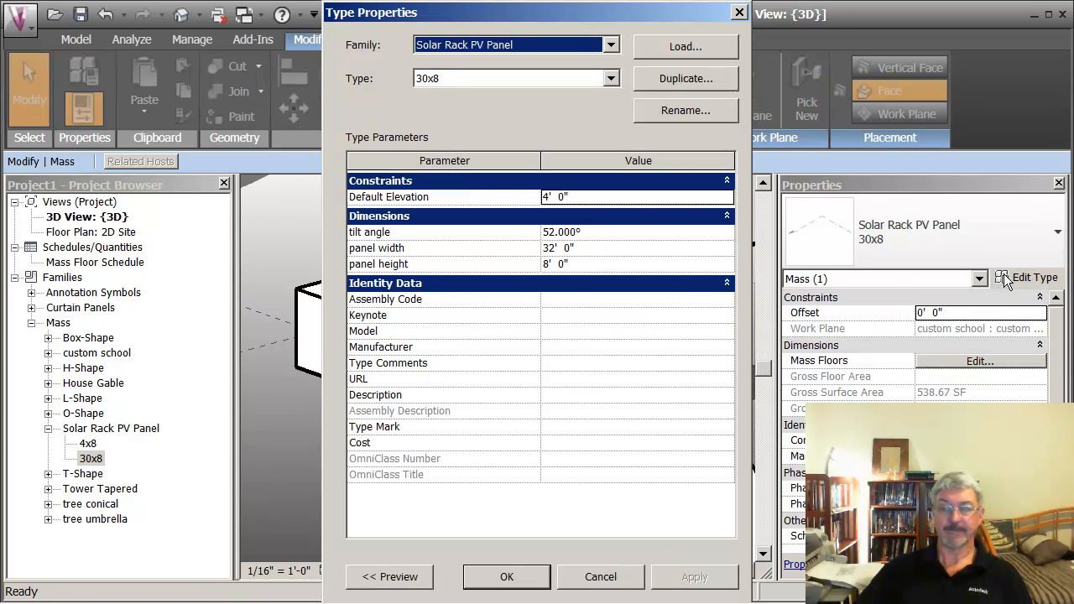
{"action": "left_click", "coordinate": [598, 232]}
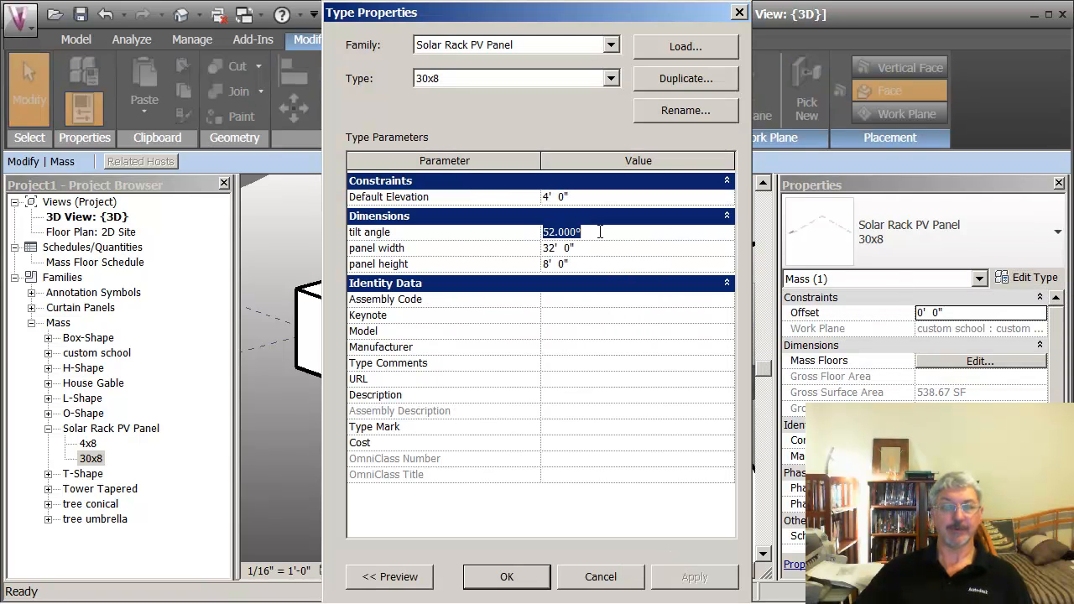
{"action": "type", "text": "30x"}
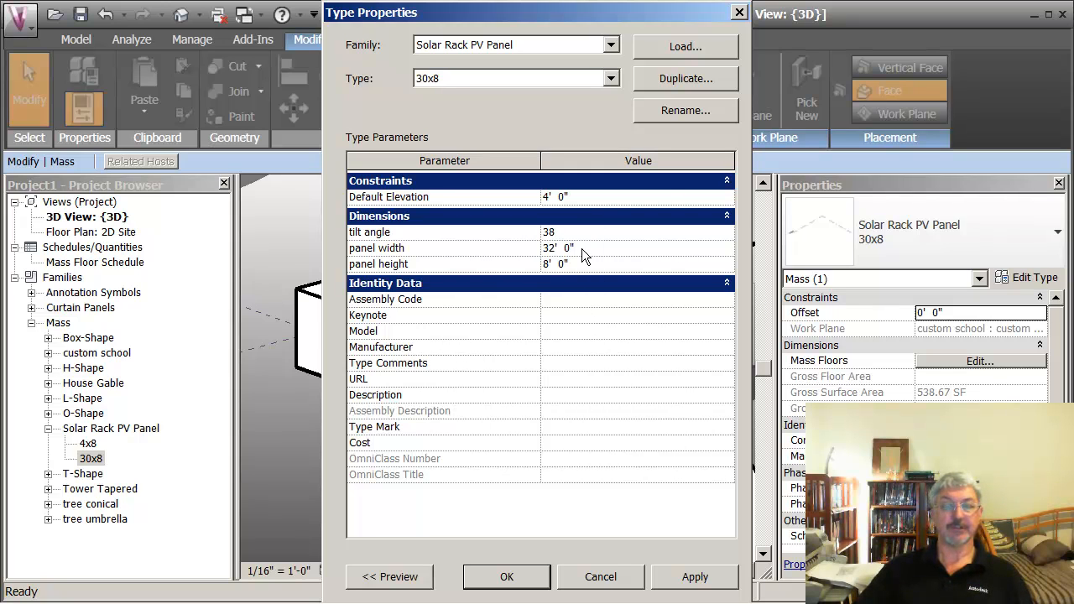
{"action": "type", "text": "8"}
{"action": "left_click", "coordinate": [695, 576]}
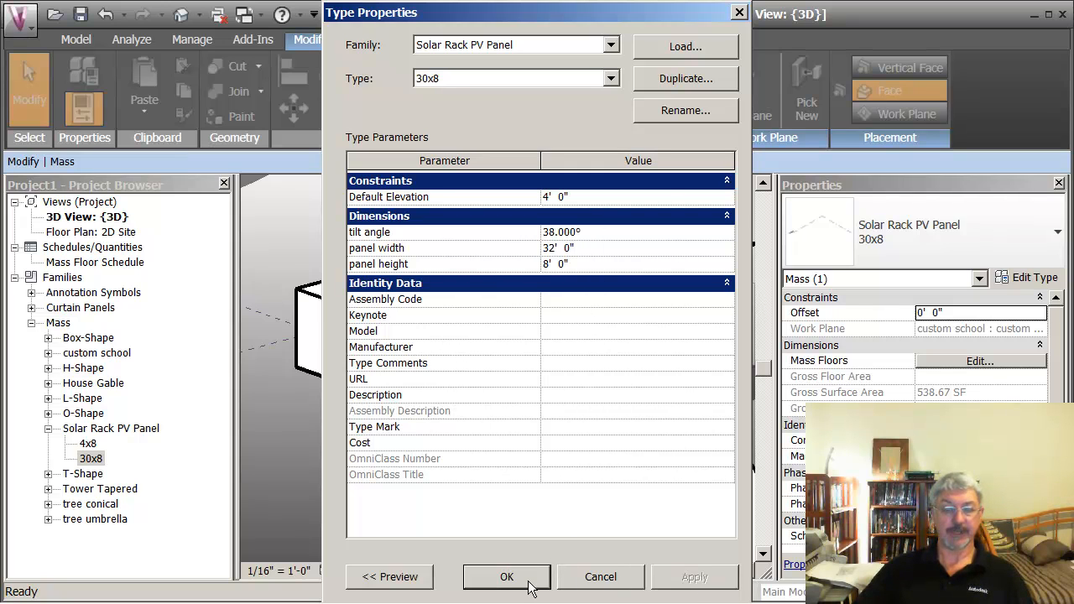
{"action": "left_click", "coordinate": [507, 577]}
{"action": "left_click", "coordinate": [380, 415]}
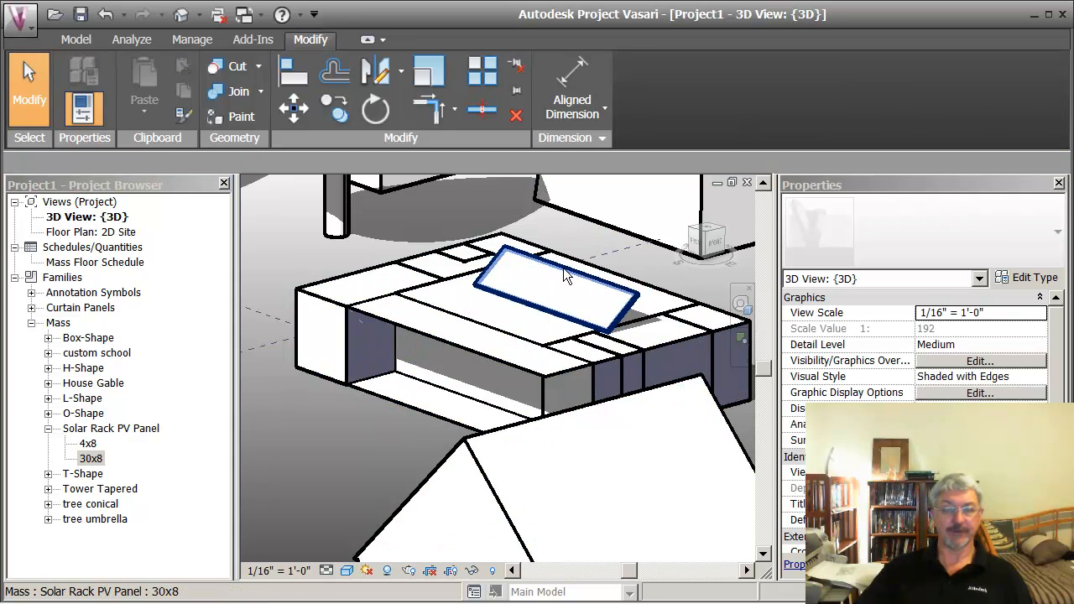
Step: Create a similar 30x8 solar panel on the gable house's sloped roof, using face-based placement and rotating its long side parallel to the ridge
{"action": "scroll", "coordinate": [332, 440], "scroll_direction": "down", "scroll_amount": 2}
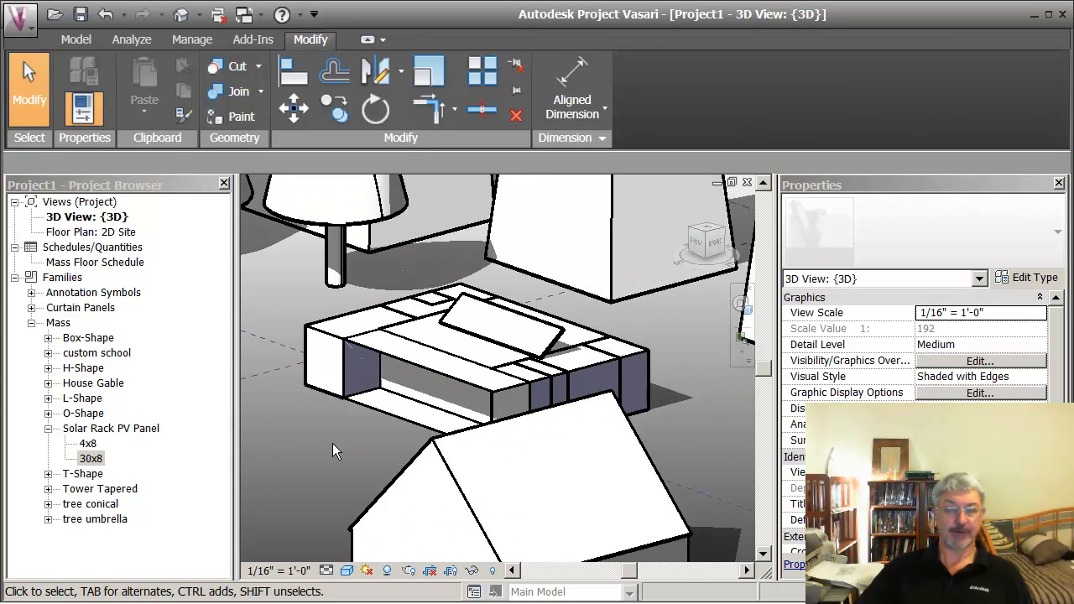
{"action": "scroll", "coordinate": [333, 445], "scroll_direction": "down", "scroll_amount": 2}
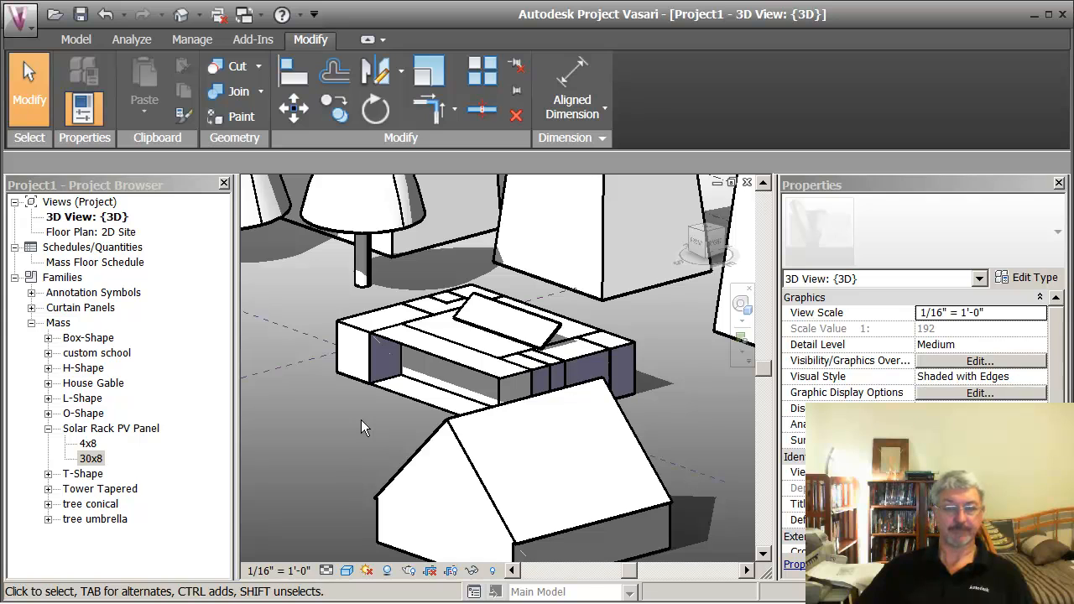
{"action": "left_click", "coordinate": [515, 310]}
{"action": "right_click", "coordinate": [516, 316]}
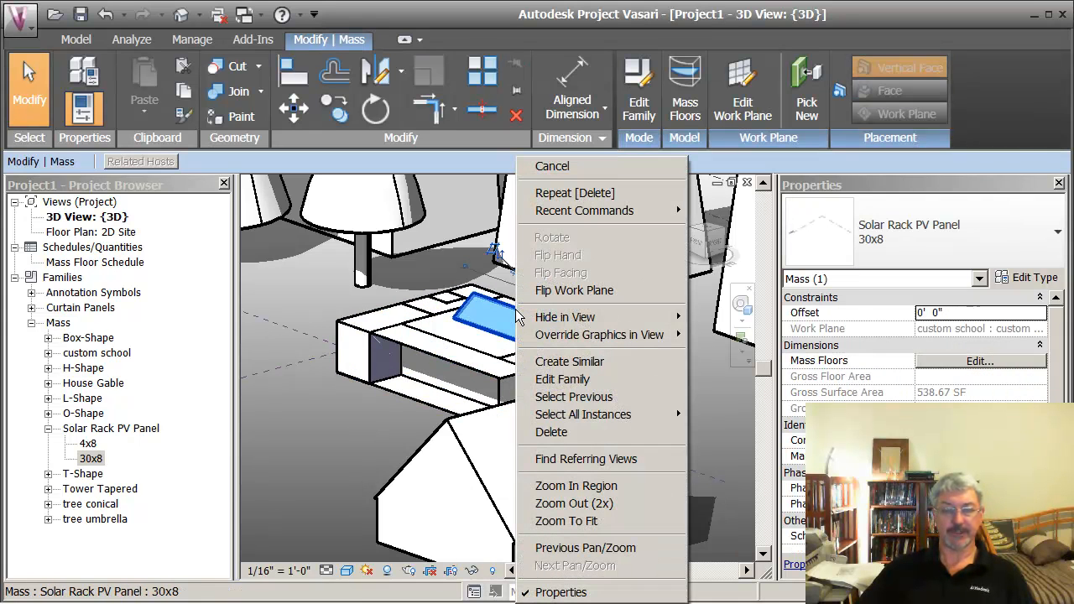
{"action": "left_click", "coordinate": [569, 362]}
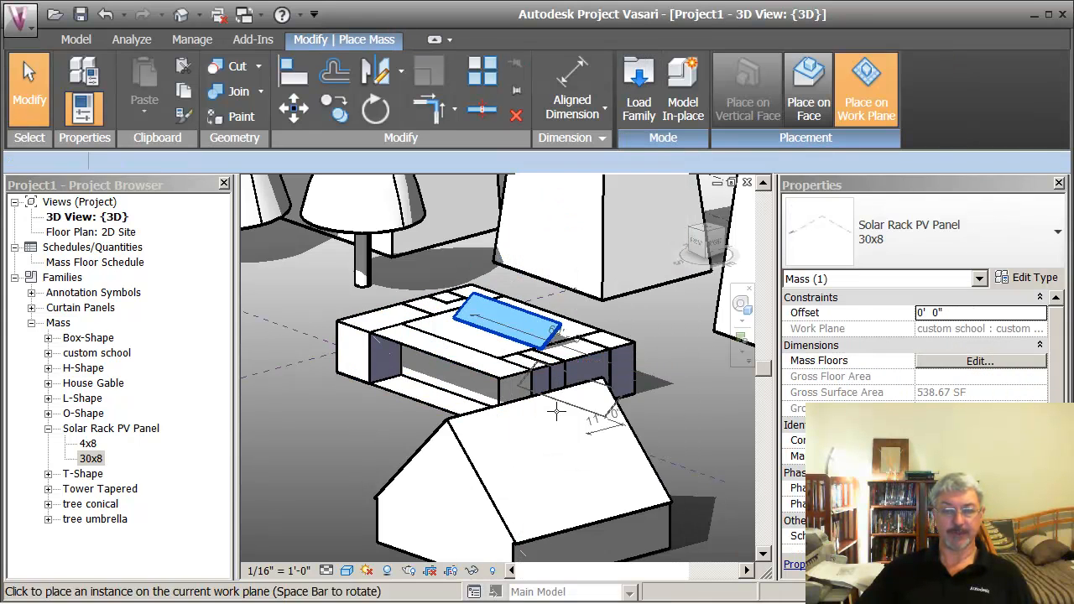
{"action": "left_click", "coordinate": [803, 114]}
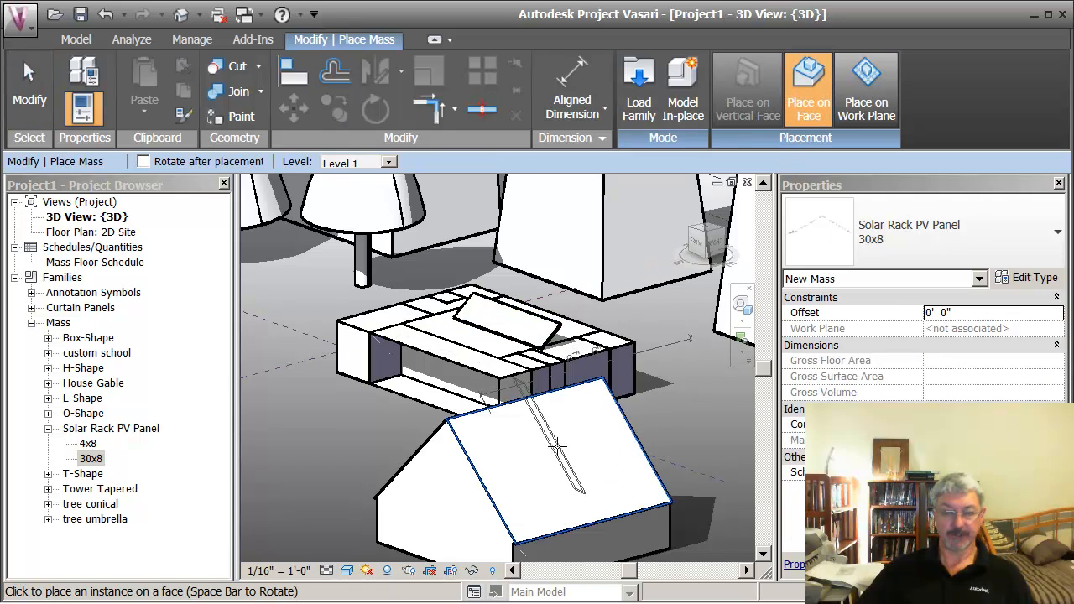
{"action": "key", "text": "space"}
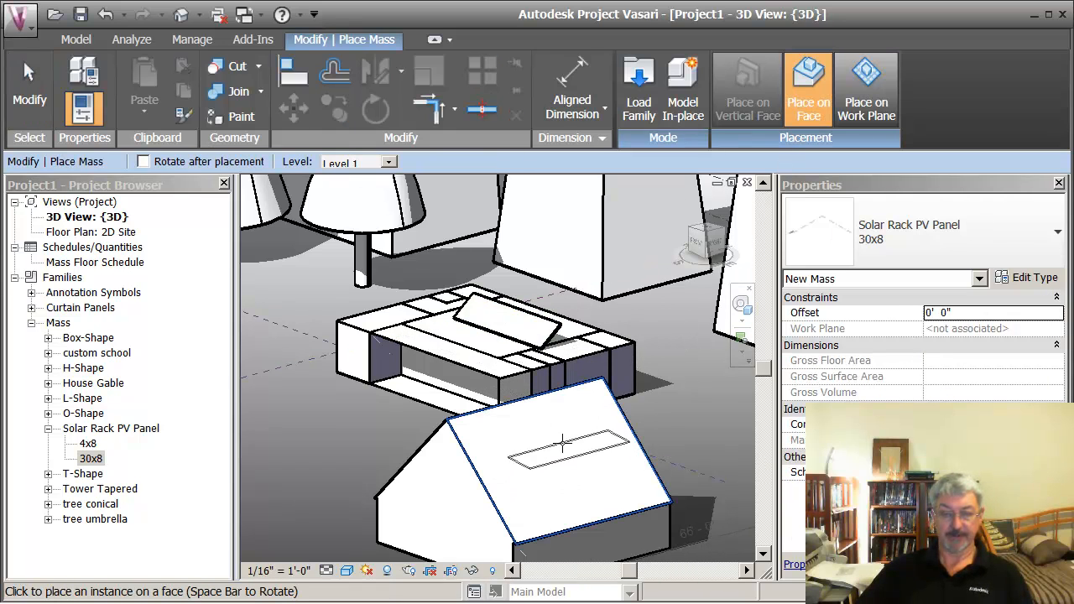
{"action": "key", "text": "space"}
{"action": "key", "text": "space"}
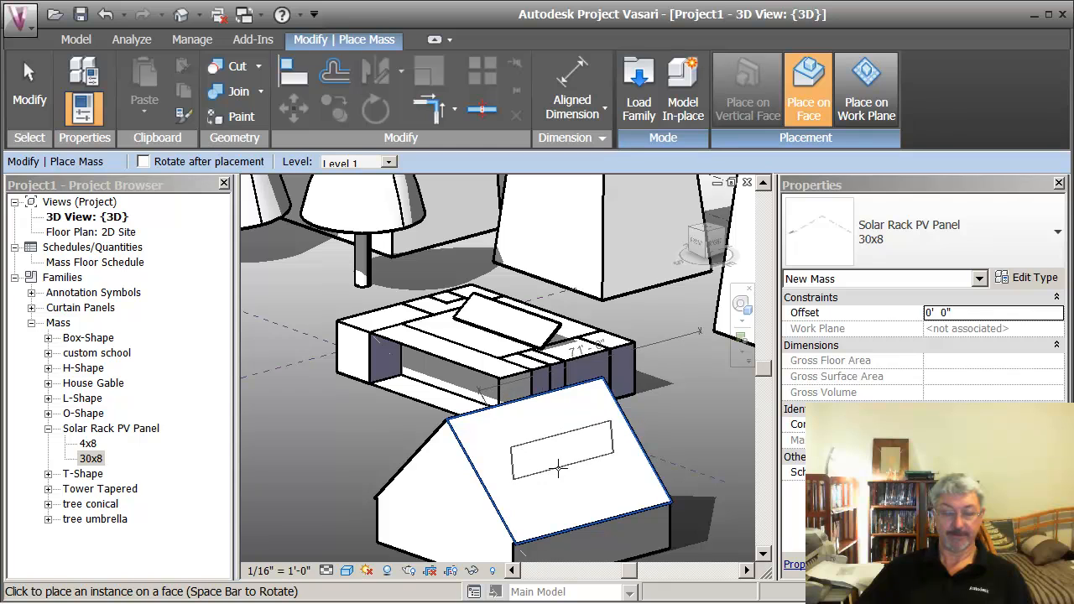
{"action": "left_click", "coordinate": [558, 468]}
{"action": "key", "text": "Escape"}
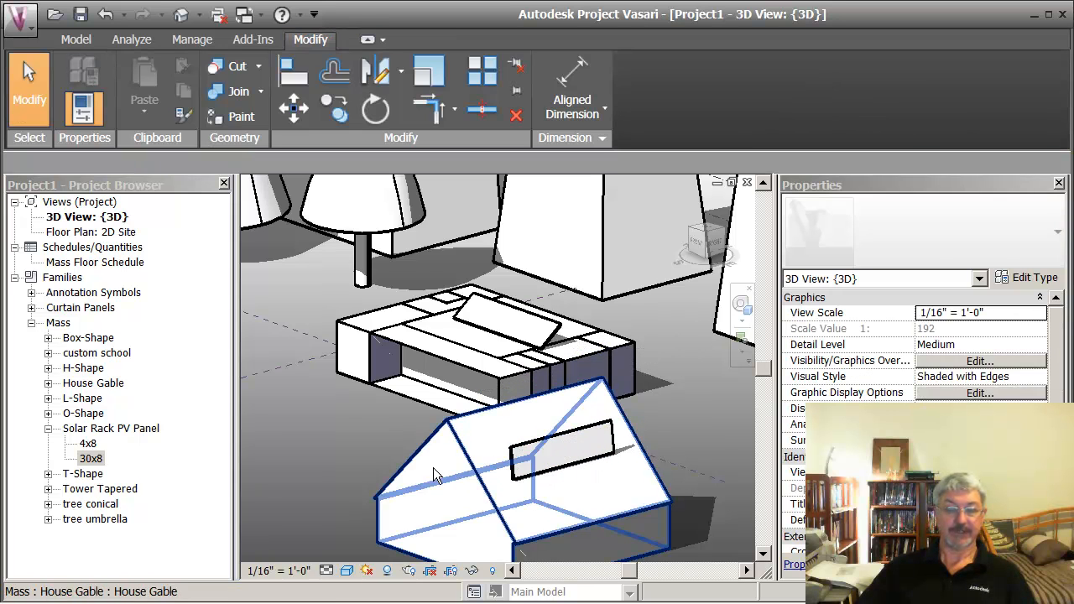
{"action": "scroll", "coordinate": [348, 427], "scroll_direction": "down", "scroll_amount": 1}
{"action": "scroll", "coordinate": [348, 426], "scroll_direction": "down", "scroll_amount": 4}
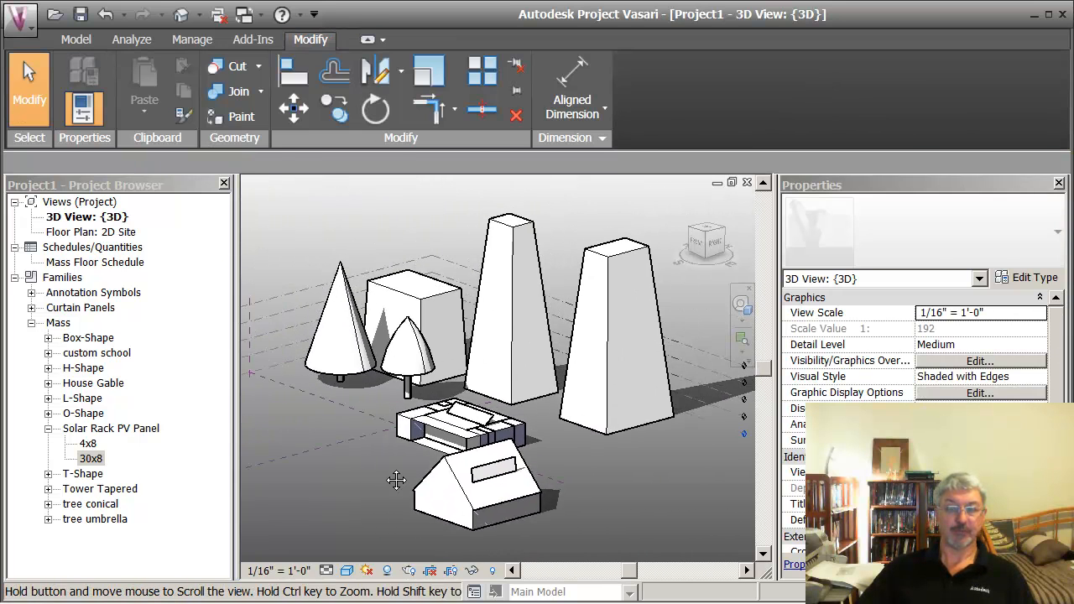